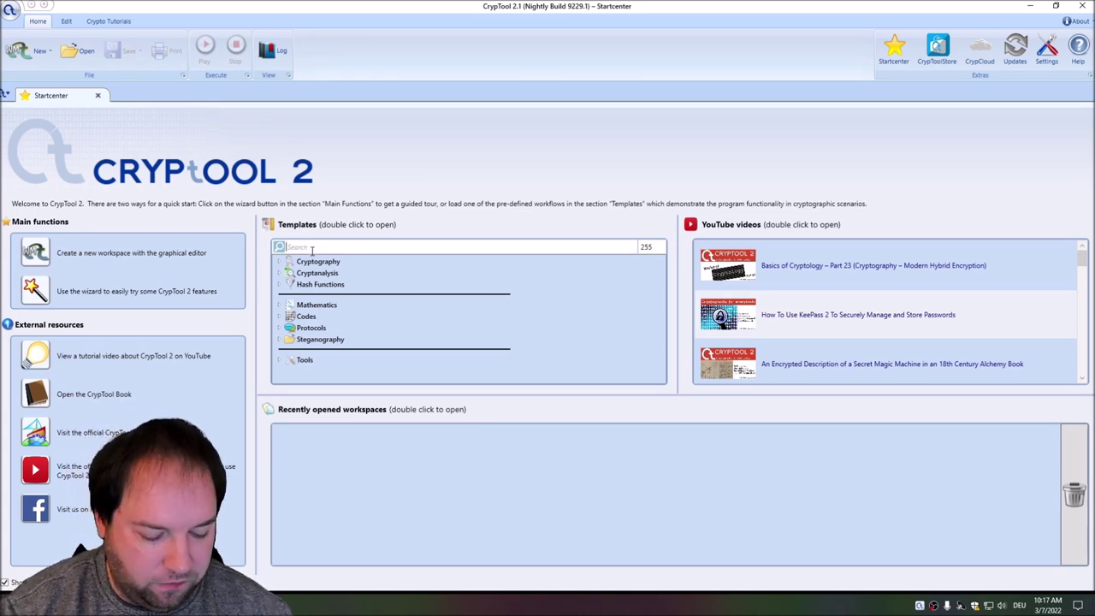
- Search the templates for "mono" and open the Substitution Cipher (monoalphabetic) template
{"action": "type", "text": "mono"}
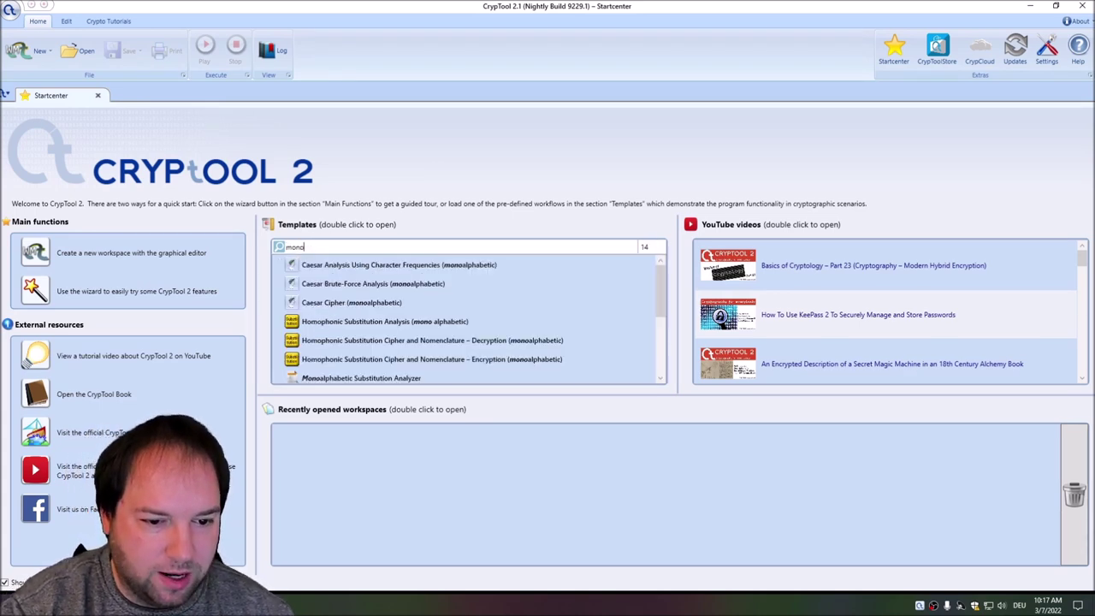
{"action": "scroll", "coordinate": [462, 282], "scroll_direction": "down", "scroll_amount": 3}
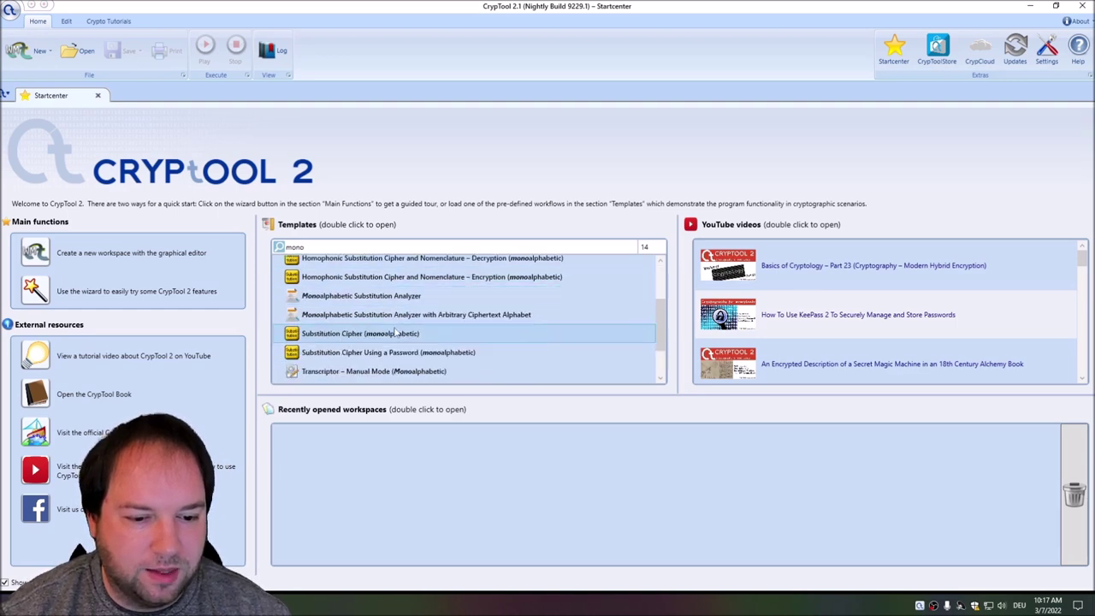
{"action": "mouse_move", "coordinate": [334, 339]}
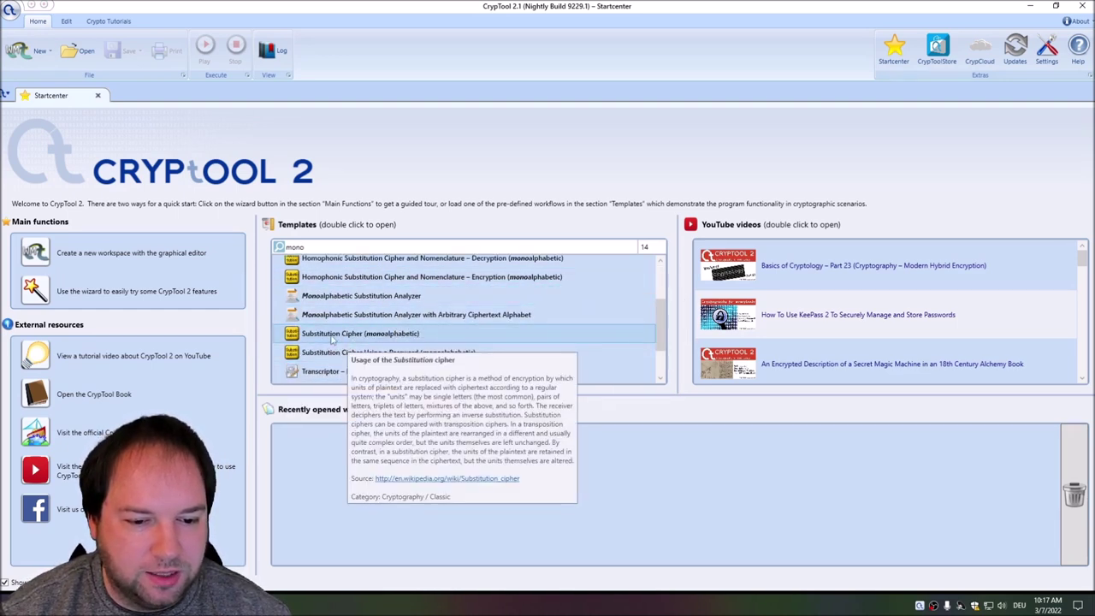
{"action": "left_click", "coordinate": [336, 338]}
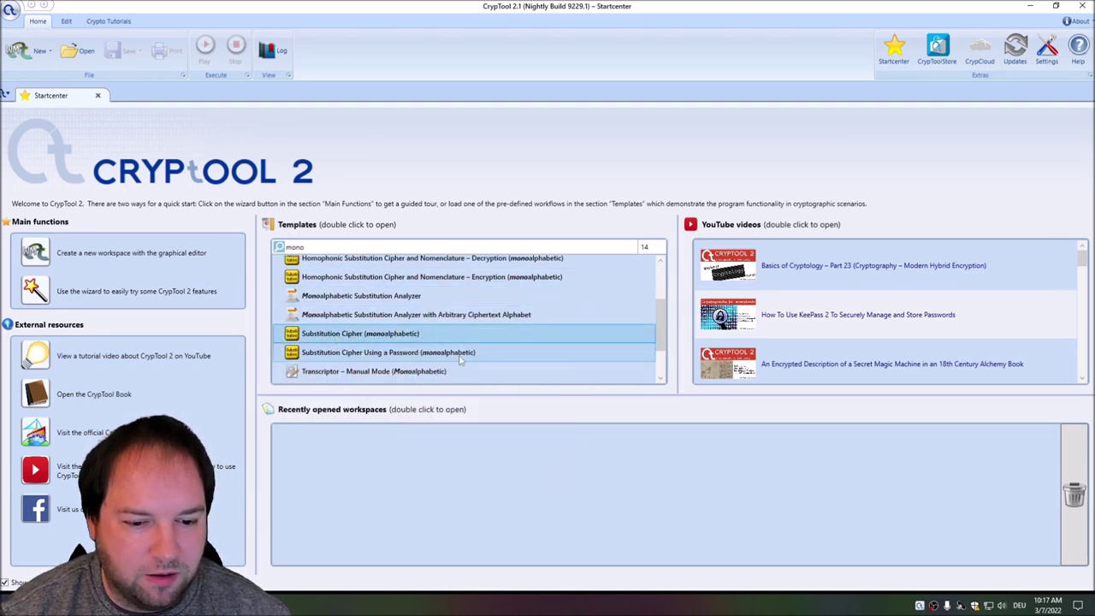
{"action": "double_click", "coordinate": [368, 335]}
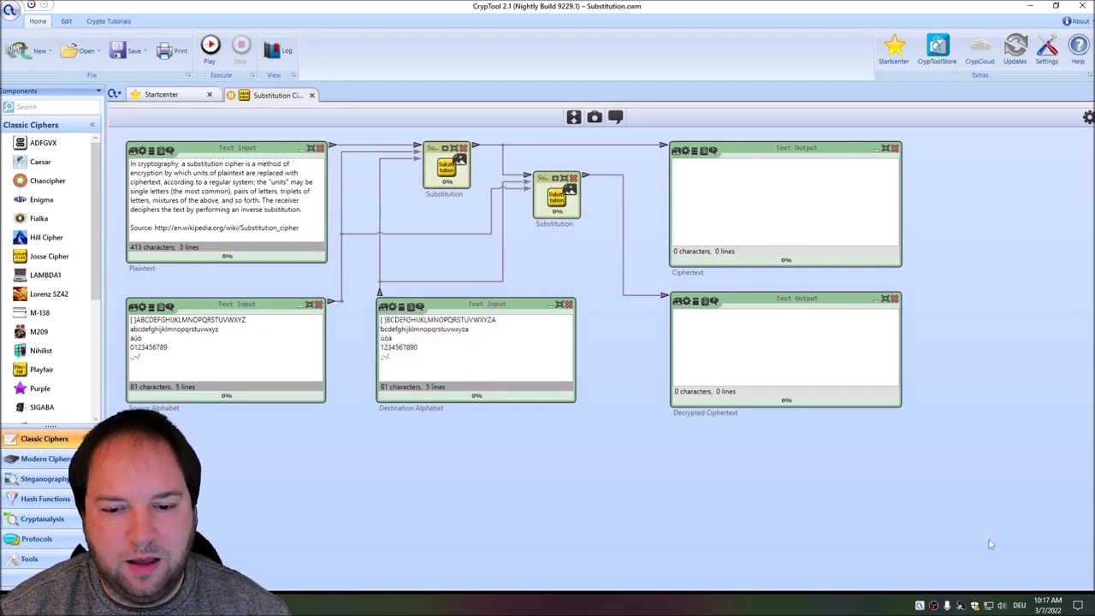
- Spread out the workflow by moving the alphabet inputs and Decrypted Ciphertext lower and the Substitution components and Ciphertext farther from Plaintext
{"action": "left_click_drag", "start_coordinate": [1008, 513], "coordinate": [235, 379]}
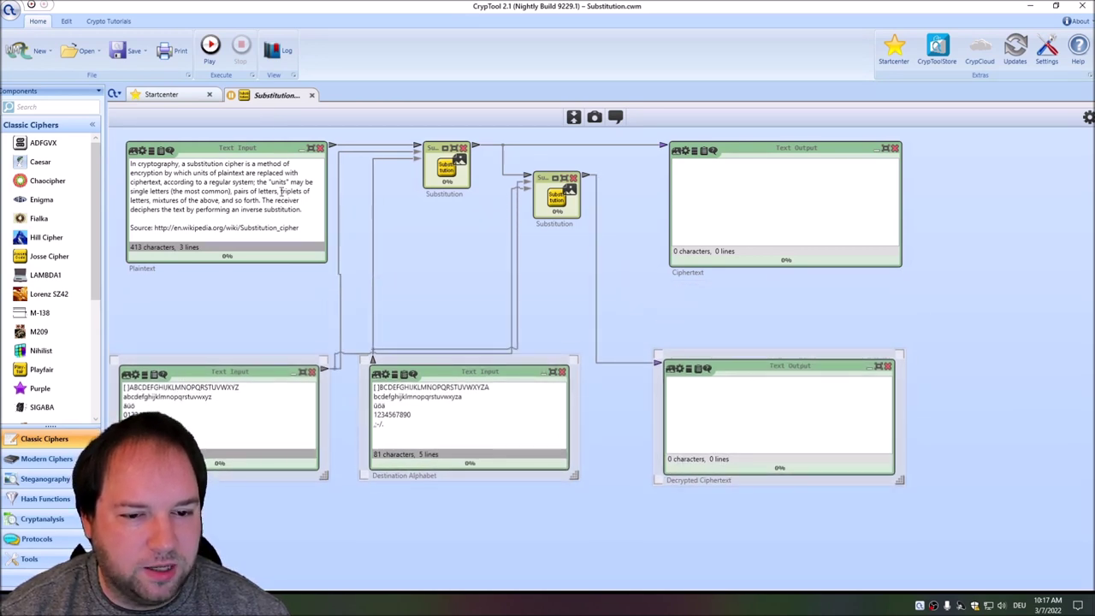
{"action": "left_click_drag", "start_coordinate": [843, 306], "coordinate": [424, 144]}
{"action": "left_click_drag", "start_coordinate": [438, 195], "coordinate": [637, 206]}
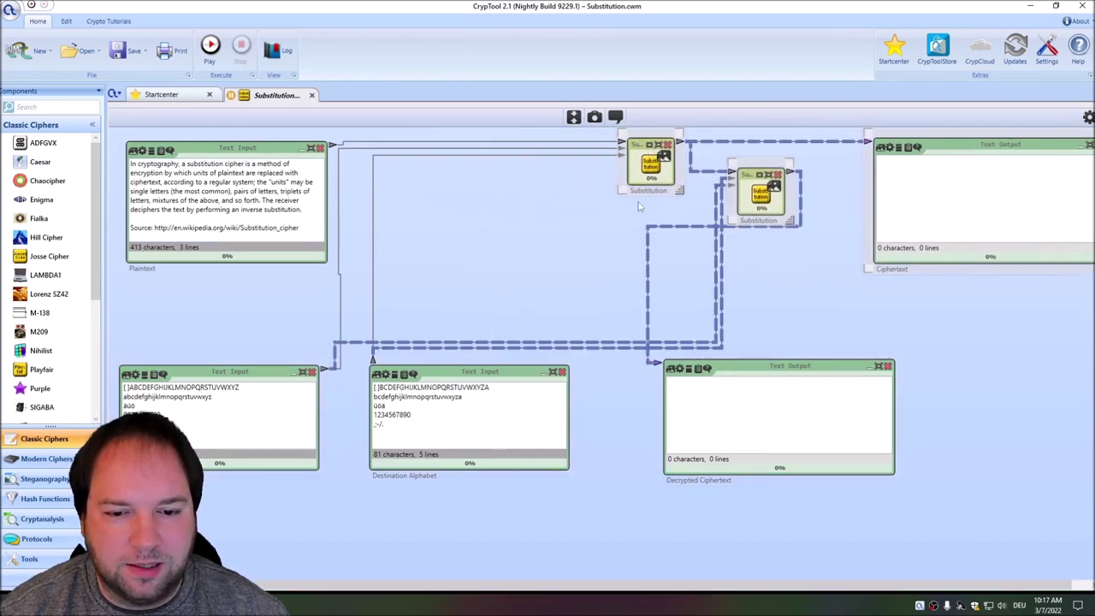
{"action": "left_click", "coordinate": [340, 187]}
{"action": "left_click_drag", "start_coordinate": [341, 205], "coordinate": [573, 209]}
- Replace the direct Plaintext-to-Substitution connection with a String Operations component fed by the Plaintext output
{"action": "right_click", "coordinate": [407, 144]}
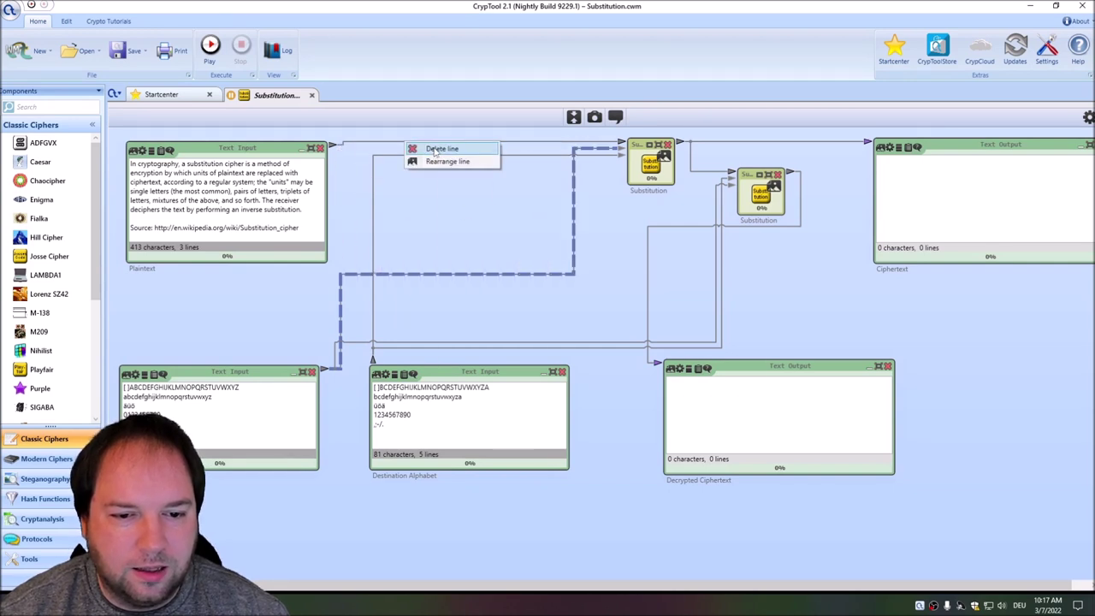
{"action": "left_click", "coordinate": [436, 151]}
{"action": "left_click_drag", "start_coordinate": [332, 146], "coordinate": [509, 238]}
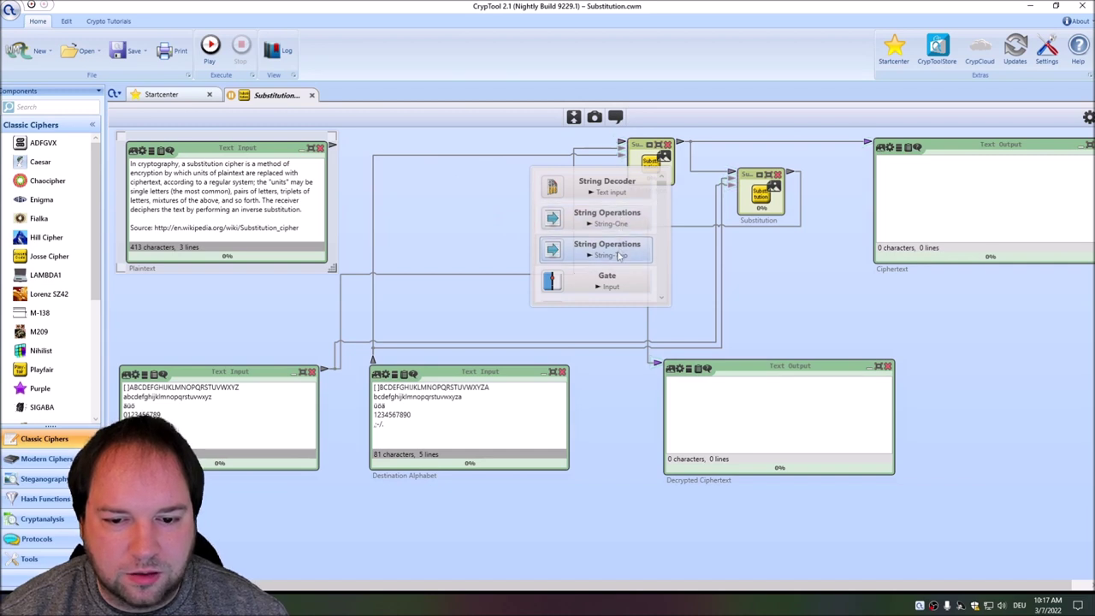
{"action": "left_click", "coordinate": [622, 256]}
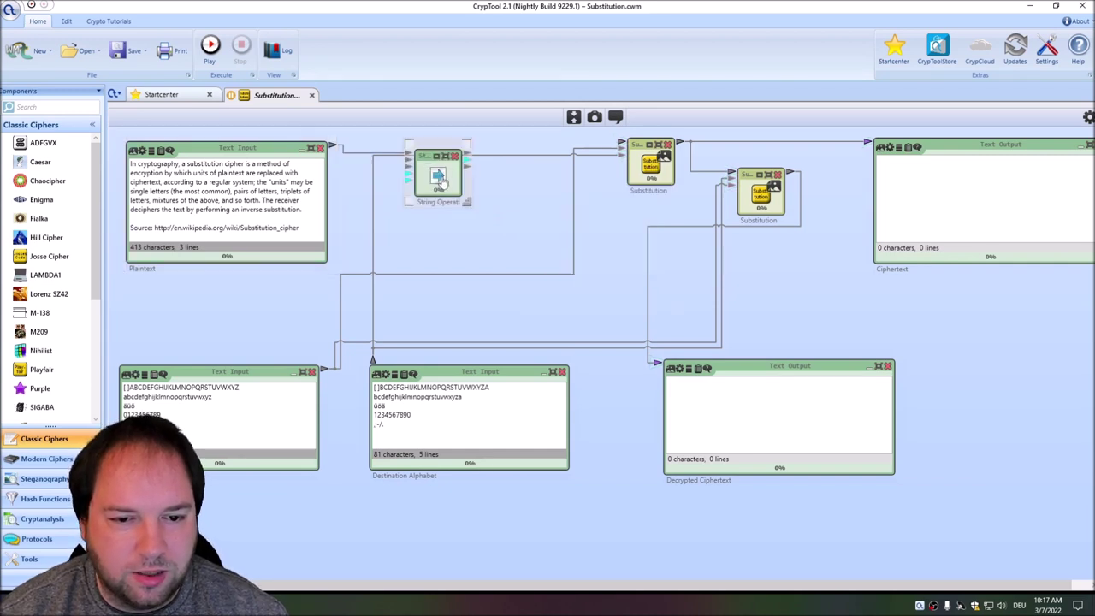
- Set the String Operations component's operation to ToUppercase and connect its output to the first Substitution component's text input
{"action": "left_click", "coordinate": [1089, 118]}
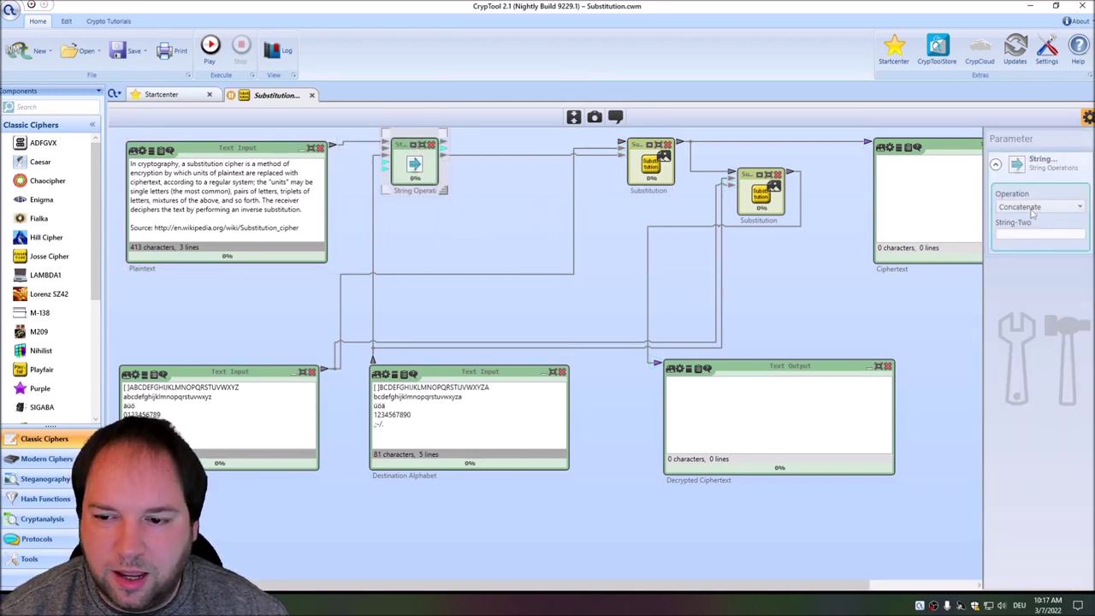
{"action": "left_click", "coordinate": [1033, 209]}
{"action": "left_click", "coordinate": [1027, 245]}
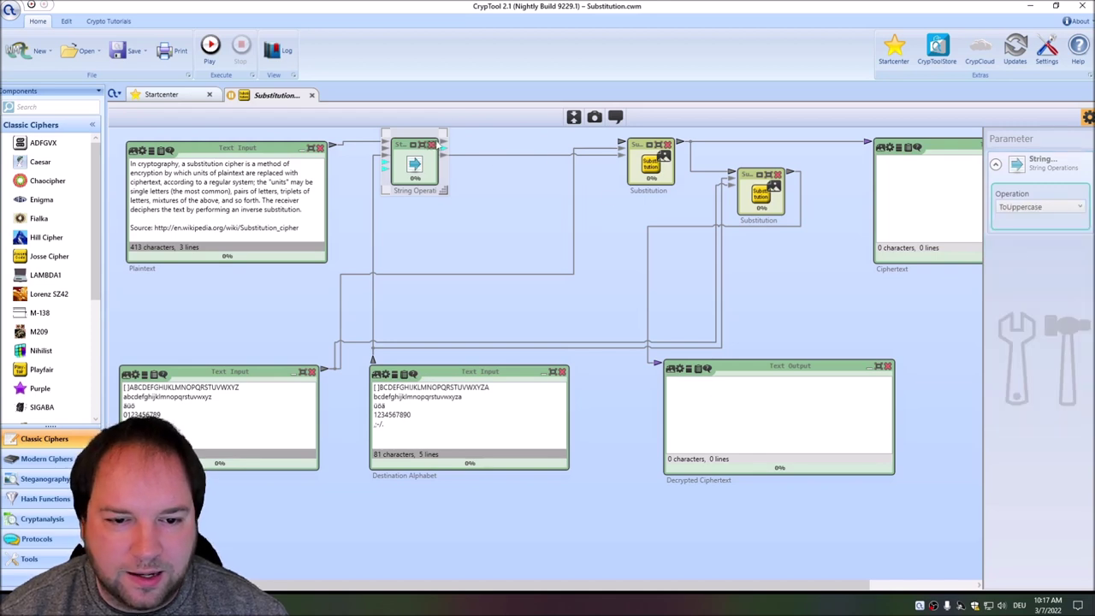
{"action": "left_click_drag", "start_coordinate": [440, 145], "coordinate": [622, 143]}
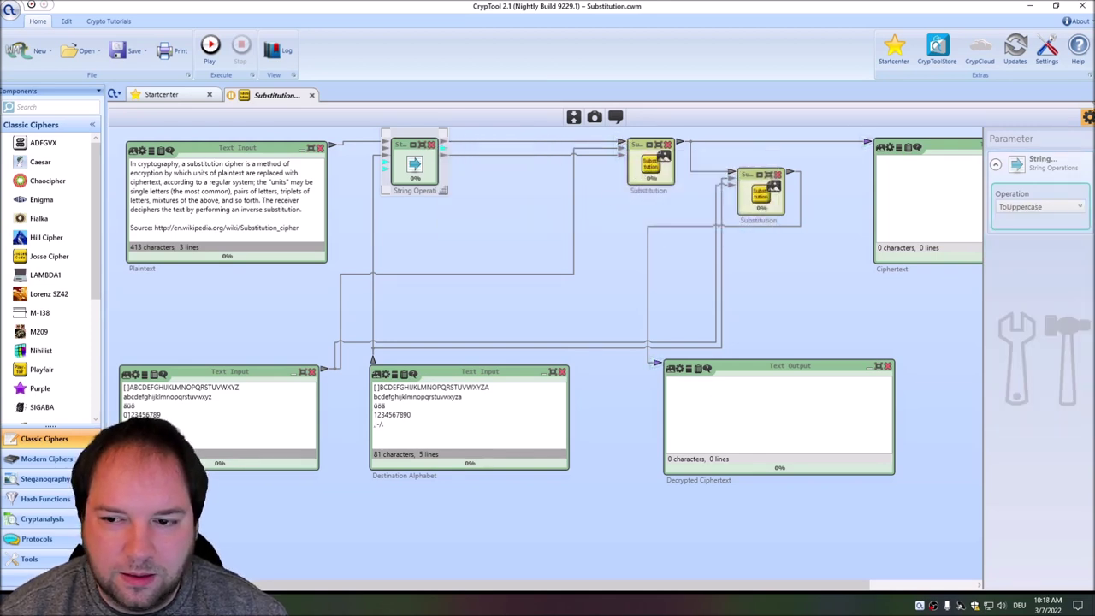
- Reduce the Source Alphabet to ABCDEFGHIJKLMNOPQRSTUVWXYZ and the Destination Alphabet to BCDEFGHIJKLMNOPQRSTUVWXYZA
{"action": "left_click_drag", "start_coordinate": [124, 396], "coordinate": [275, 418]}
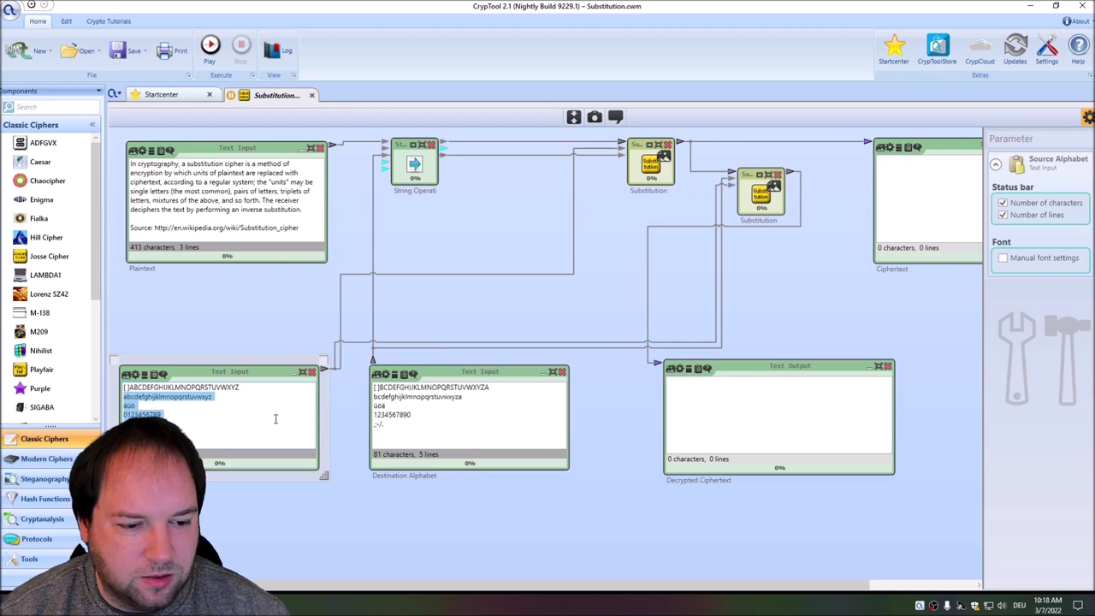
{"action": "left_click_drag", "start_coordinate": [417, 438], "coordinate": [374, 387]}
{"action": "key", "text": "BackSpace"}
{"action": "key", "text": "BackSpace"}
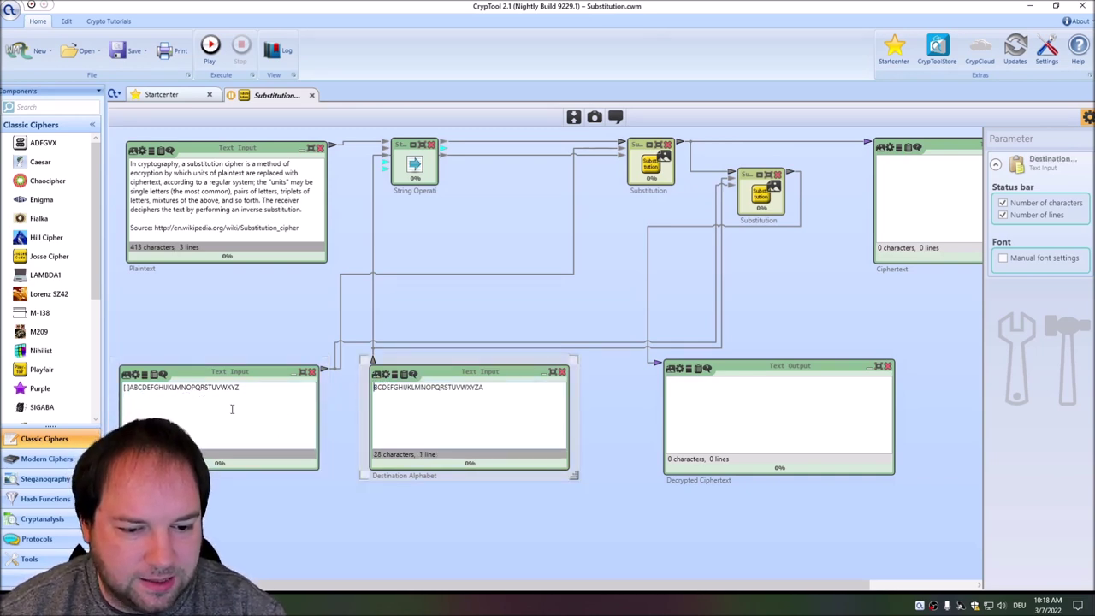
{"action": "left_click_drag", "start_coordinate": [130, 388], "coordinate": [123, 387]}
{"action": "key", "text": "BackSpace"}
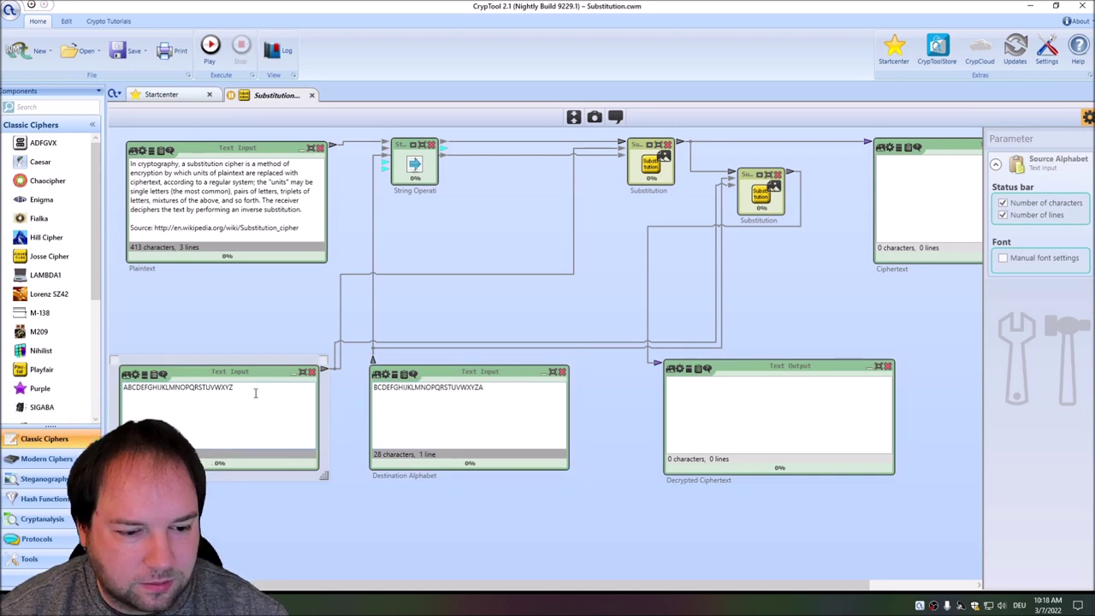
- Rearrange letter blocks in the Destination Alphabet to read LMQBCDEFGHIJKRSTUVWXYZANOP on a single line
{"action": "key", "text": "ctrl+a"}
{"action": "left_click", "coordinate": [438, 386]}
{"action": "left_click_drag", "start_coordinate": [438, 387], "coordinate": [412, 386]}
{"action": "key", "text": "ctrl+c"}
{"action": "key", "text": "BackSpace"}
{"action": "left_click", "coordinate": [376, 390]}
{"action": "key", "text": "ctrl+v"}
{"action": "left_click_drag", "start_coordinate": [401, 388], "coordinate": [377, 390]}
{"action": "key", "text": "ctrl+x"}
{"action": "left_click", "coordinate": [425, 394]}
{"action": "key", "text": "ctrl+v"}
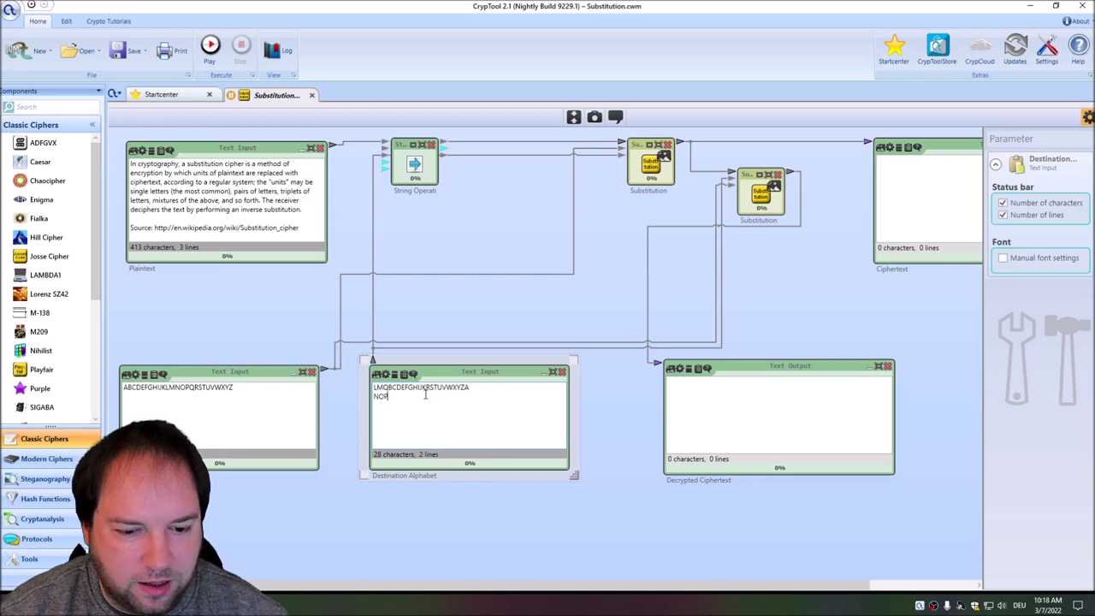
{"action": "left_click", "coordinate": [376, 396]}
{"action": "key", "text": "BackSpace"}
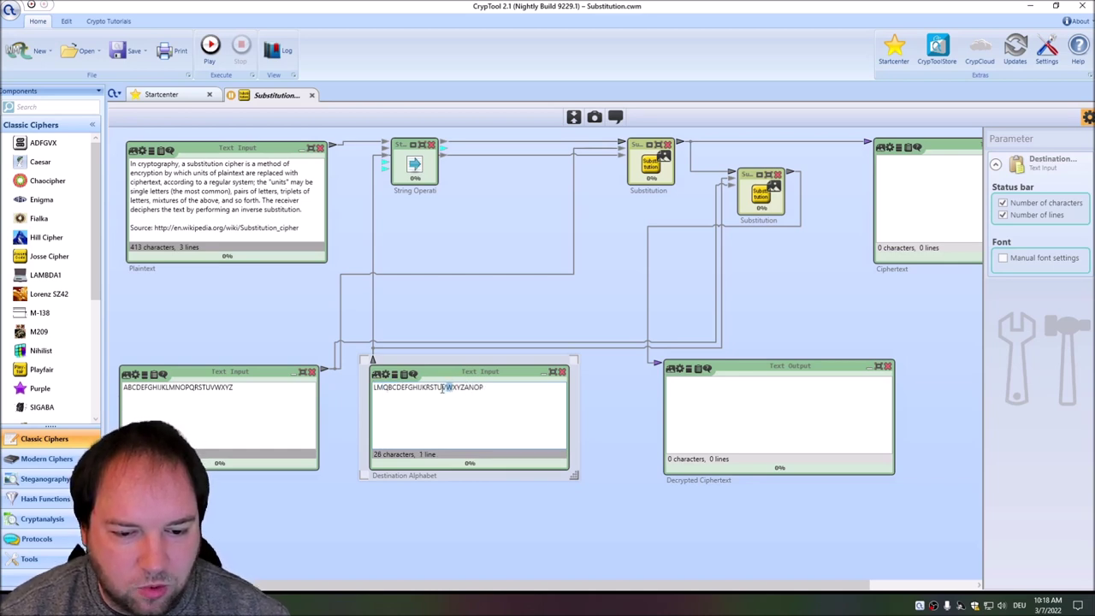
- Scramble the Destination Alphabet further by moving letter groups until it reads LMDEVWFGXYZAQBCHNOPIJKRSTU
{"action": "key", "text": "ctrl+x"}
{"action": "left_click", "coordinate": [404, 390]}
{"action": "key", "text": "ctrl+v"}
{"action": "mouse_move", "coordinate": [476, 388]}
{"action": "left_mouse_down"}
{"action": "mouse_move", "coordinate": [453, 388]}
{"action": "mouse_move", "coordinate": [468, 388]}
{"action": "left_mouse_up"}
{"action": "key", "text": "BackSpace"}
{"action": "left_click", "coordinate": [423, 389]}
{"action": "key", "text": "ctrl+v"}
{"action": "key", "text": "ctrl+x"}
{"action": "left_click", "coordinate": [446, 388]}
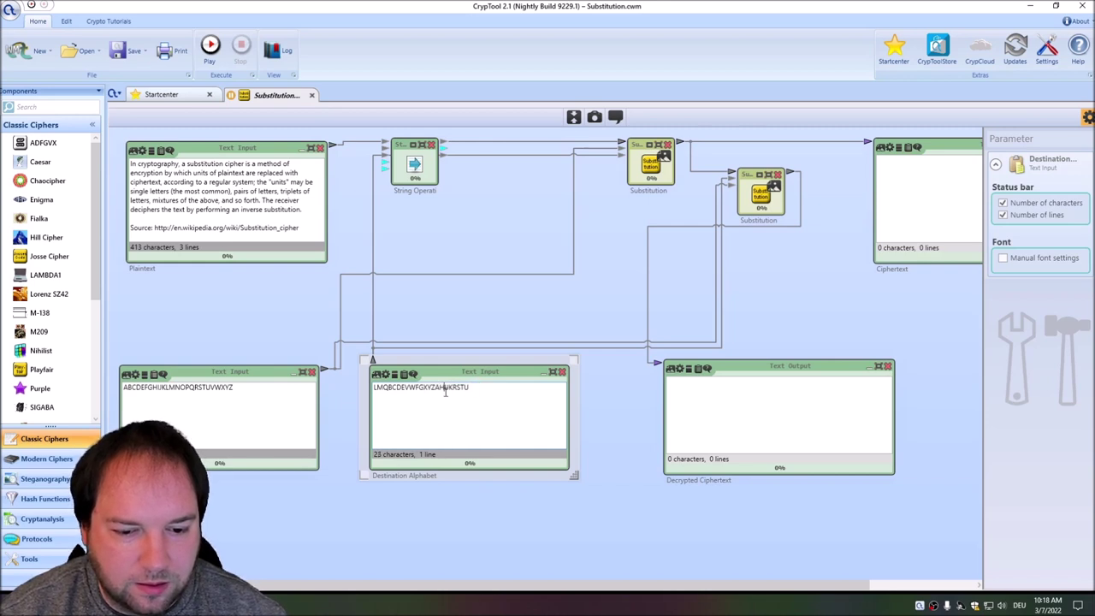
{"action": "key", "text": "ctrl+v"}
{"action": "left_click_drag", "start_coordinate": [382, 389], "coordinate": [397, 388]}
{"action": "key", "text": "ctrl+x"}
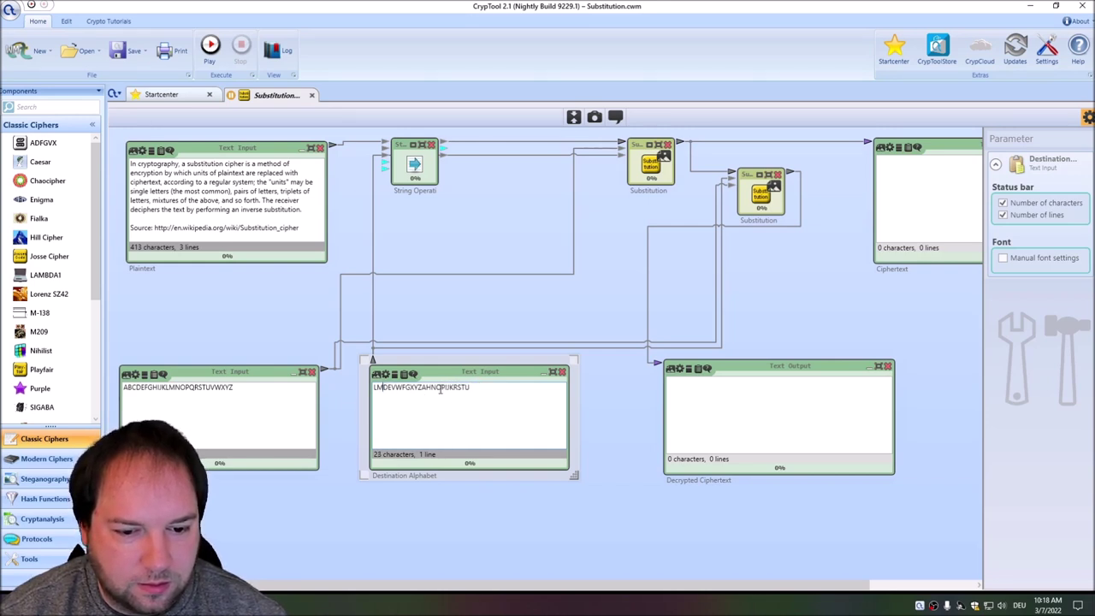
{"action": "key", "text": "ctrl+v"}
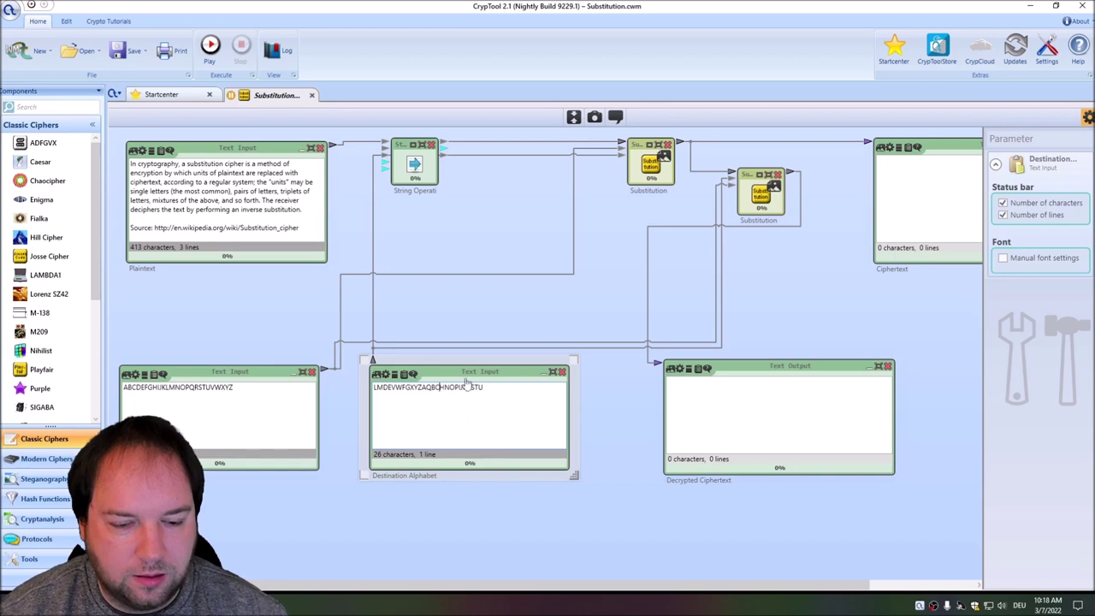
- Delete the second Substitution component and the Decrypted Ciphertext output, and move the remaining components closer together in line
{"action": "left_click", "coordinate": [777, 174]}
{"action": "left_click", "coordinate": [888, 367]}
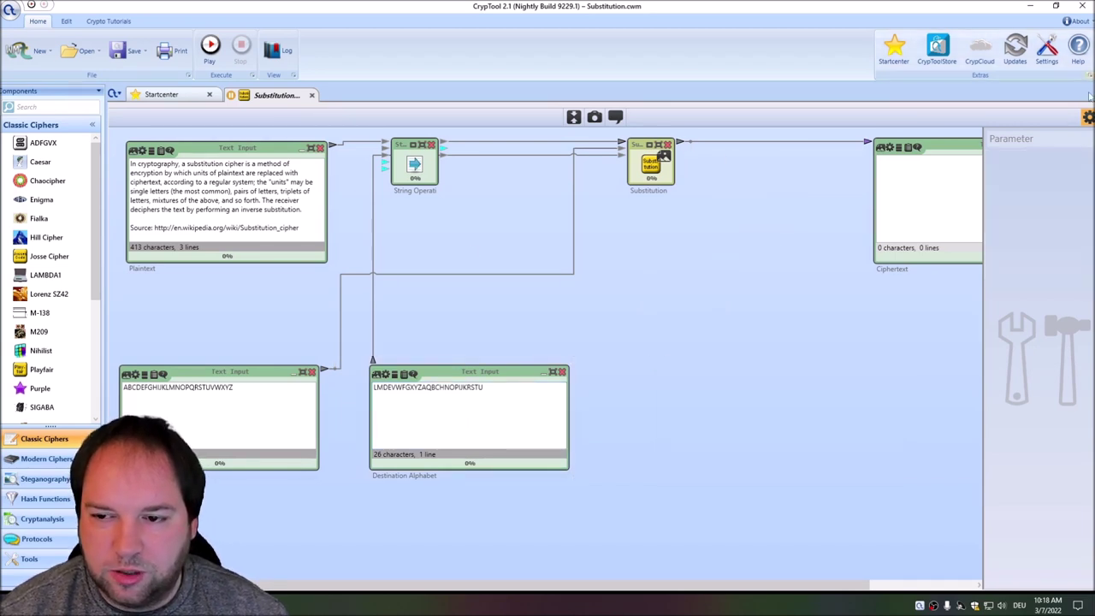
{"action": "left_click_drag", "start_coordinate": [998, 373], "coordinate": [525, 151]}
{"action": "left_click", "coordinate": [578, 254]}
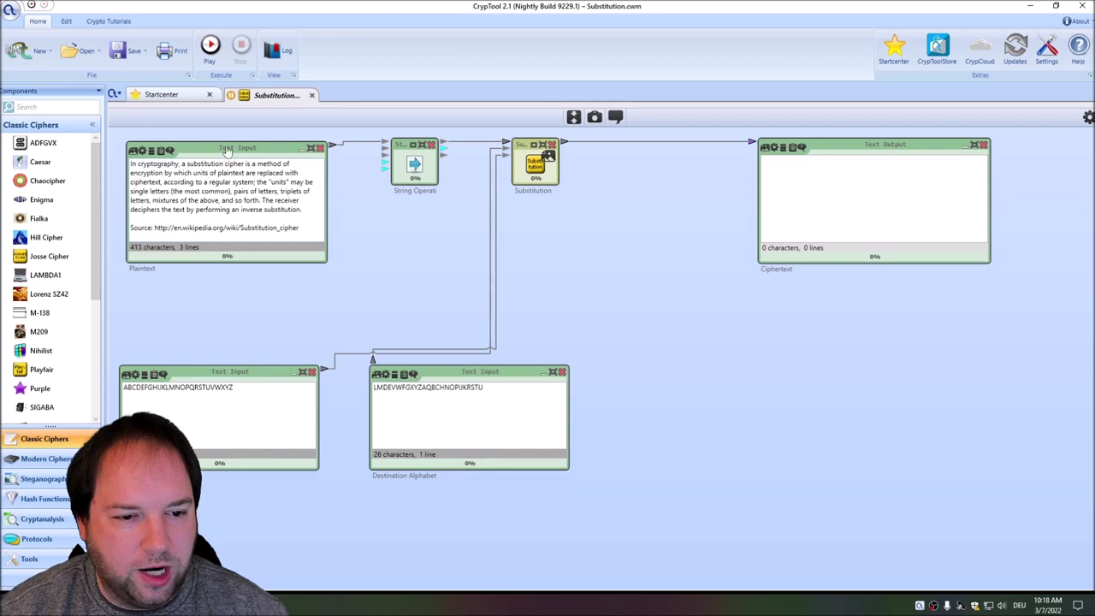
{"action": "left_click_drag", "start_coordinate": [225, 145], "coordinate": [219, 141]}
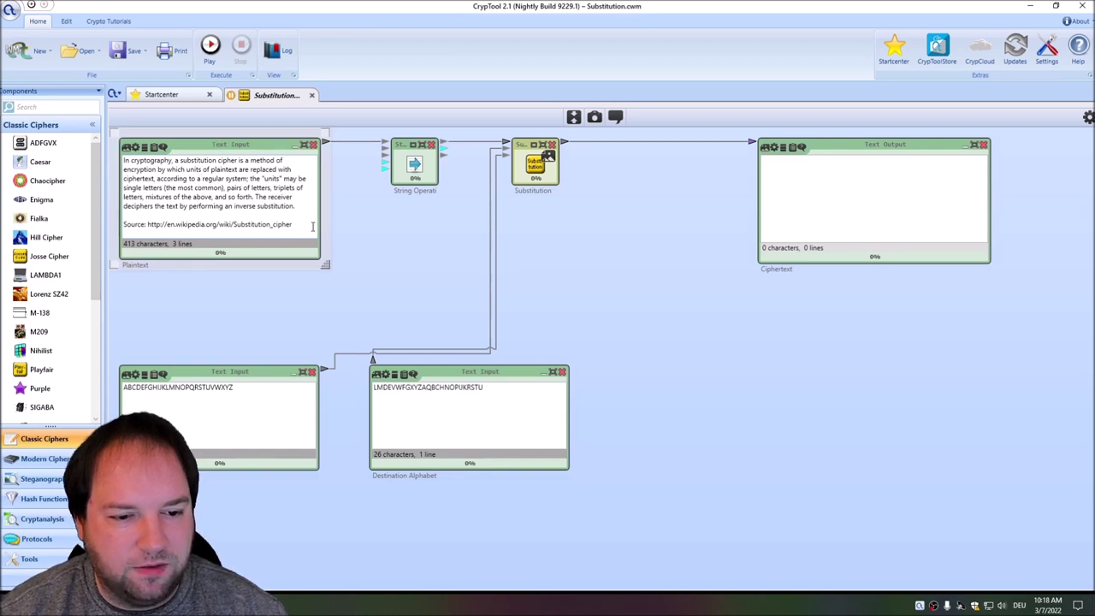
{"action": "left_click", "coordinate": [386, 190]}
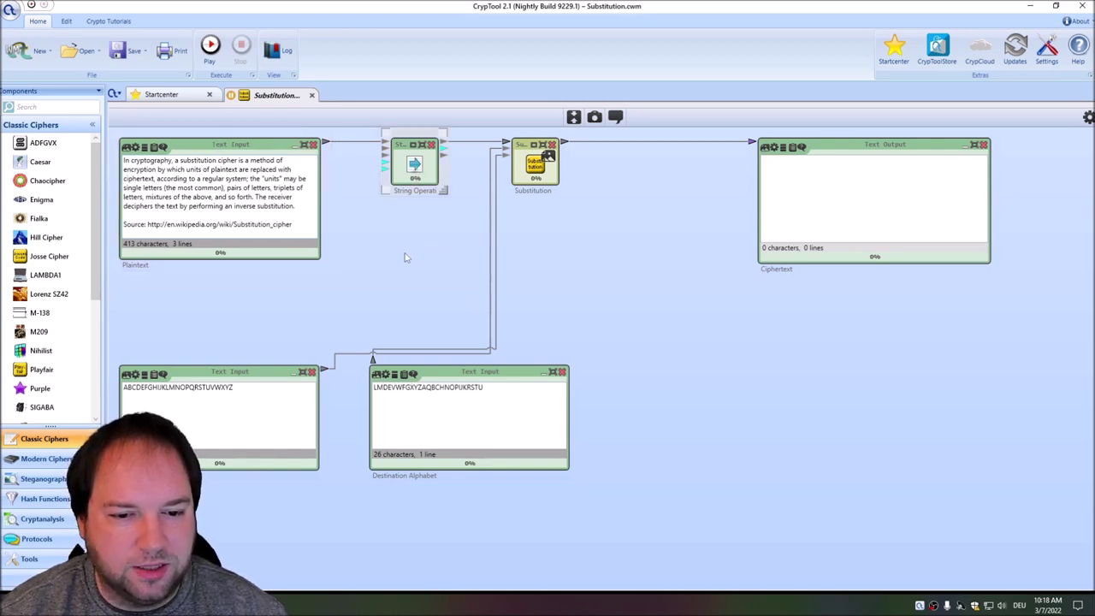
- Set the Substitution component's unknown symbols handling to Remove
{"action": "left_click", "coordinate": [536, 158]}
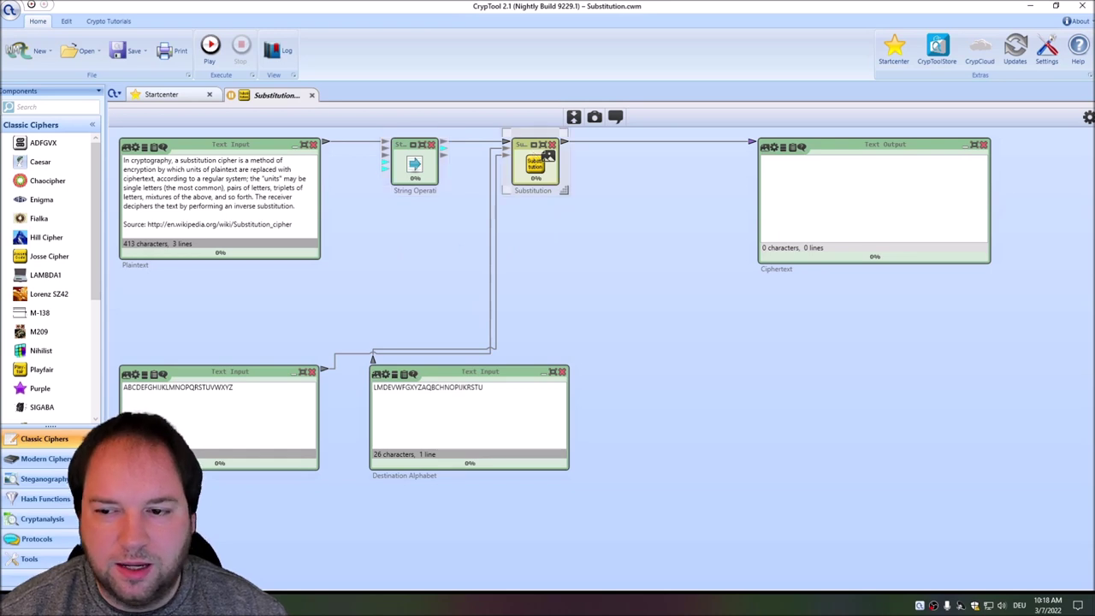
{"action": "left_click", "coordinate": [1088, 117]}
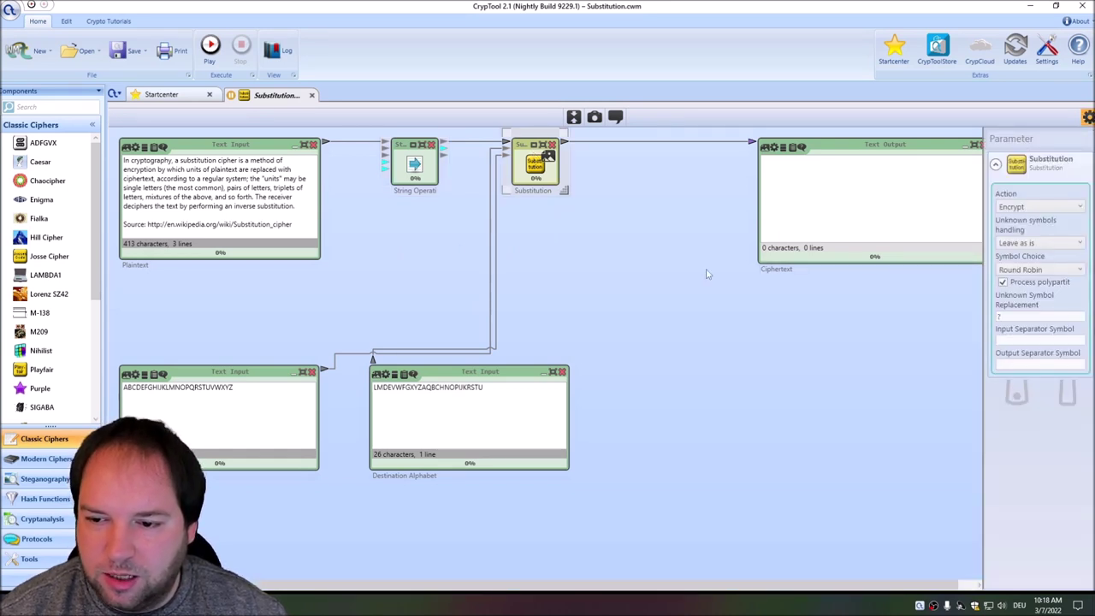
{"action": "left_click", "coordinate": [1033, 245]}
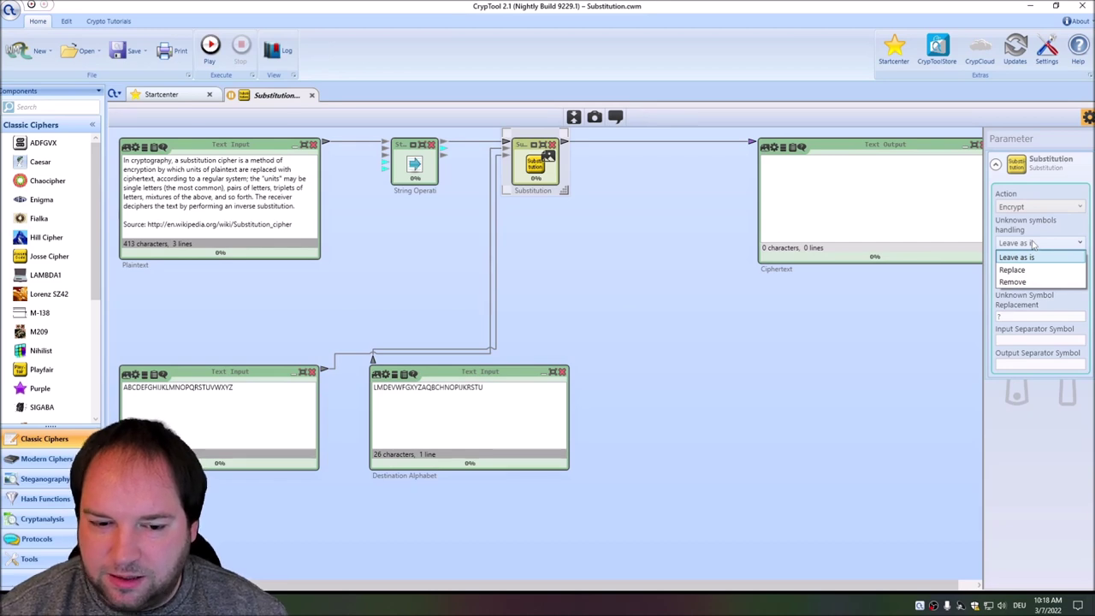
{"action": "left_click", "coordinate": [1013, 282]}
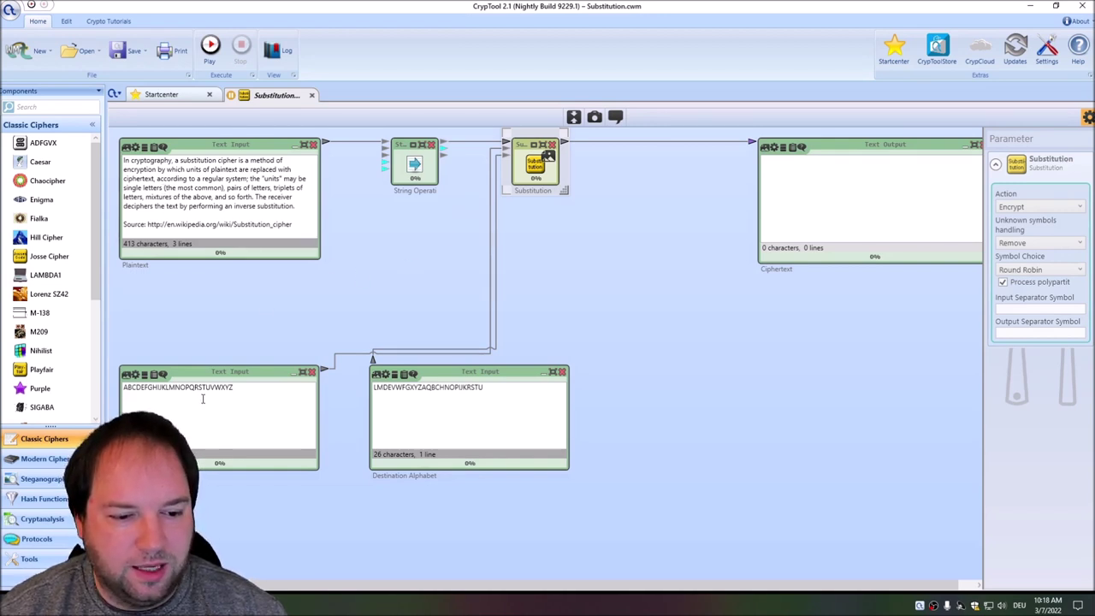
- Move the Source Alphabet directly beneath Plaintext and the Destination Alphabet beneath the Substitution component
{"action": "left_click_drag", "start_coordinate": [229, 372], "coordinate": [221, 293]}
{"action": "left_click_drag", "start_coordinate": [481, 373], "coordinate": [645, 259]}
{"action": "left_click", "coordinate": [659, 402]}
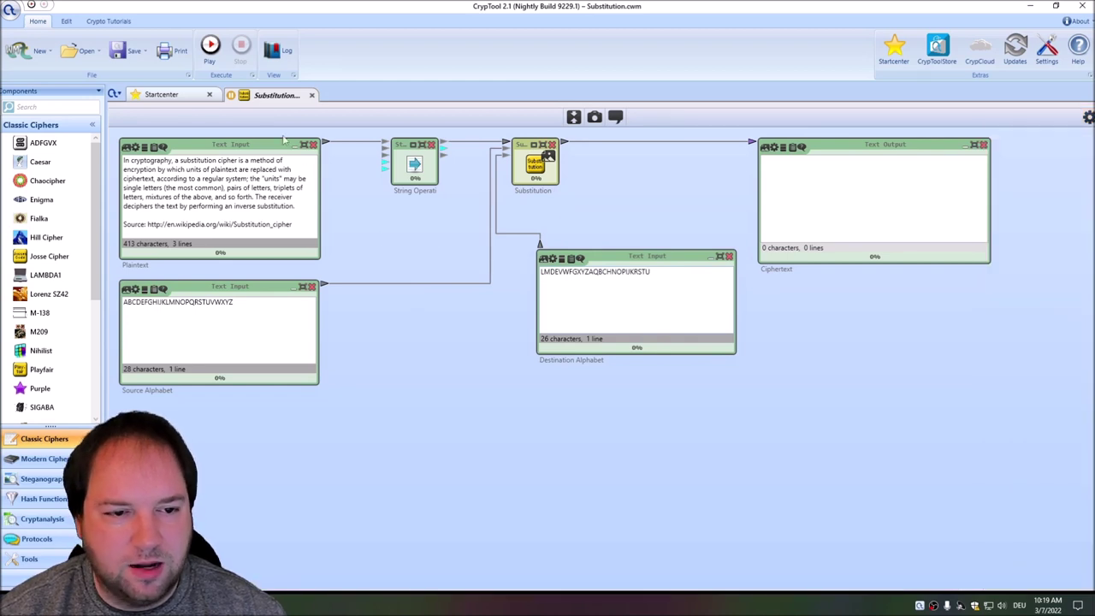
- Run the substitution workspace and select the entire ciphertext in the Ciphertext output
{"action": "left_click", "coordinate": [213, 57]}
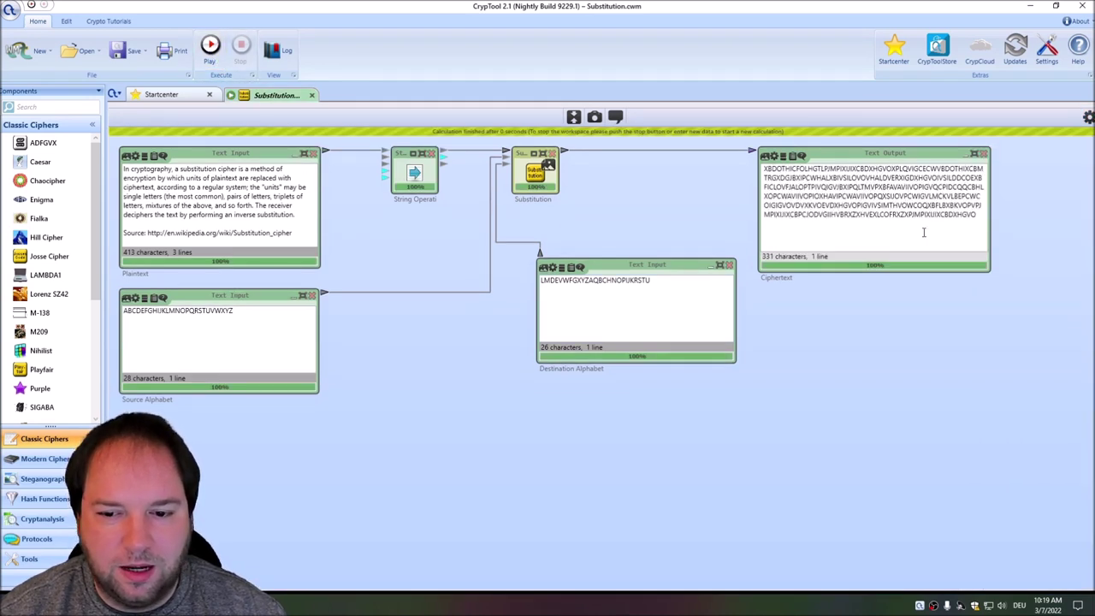
{"action": "left_click_drag", "start_coordinate": [978, 219], "coordinate": [754, 165]}
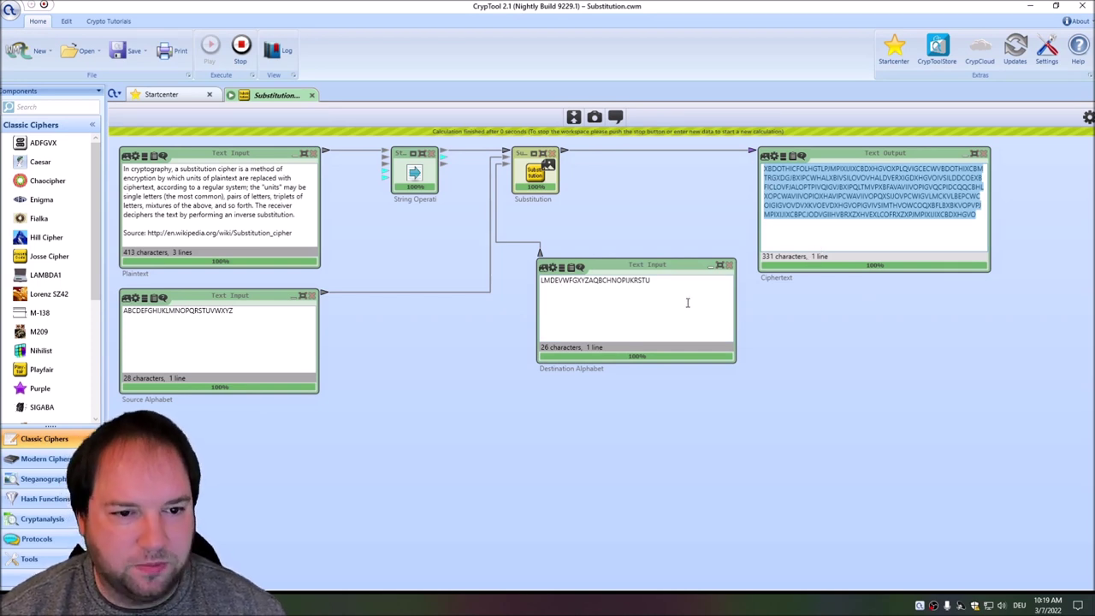
- Return to the Startcenter, search the templates for "vige" and open the Vigenère Cipher template
{"action": "left_click", "coordinate": [169, 97]}
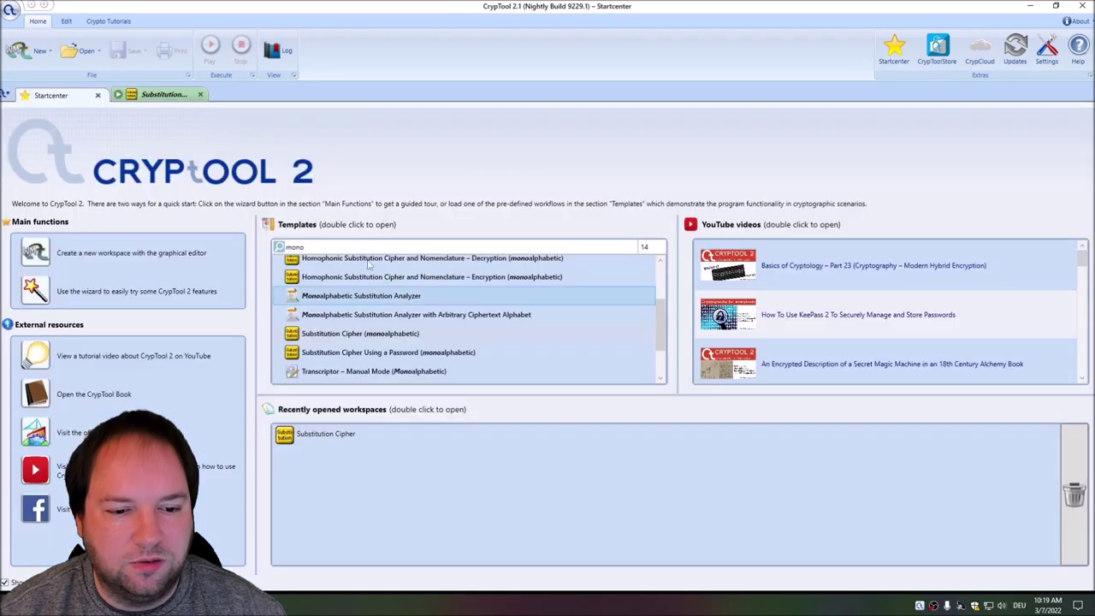
{"action": "double_click", "coordinate": [332, 248]}
{"action": "type", "text": "vige"}
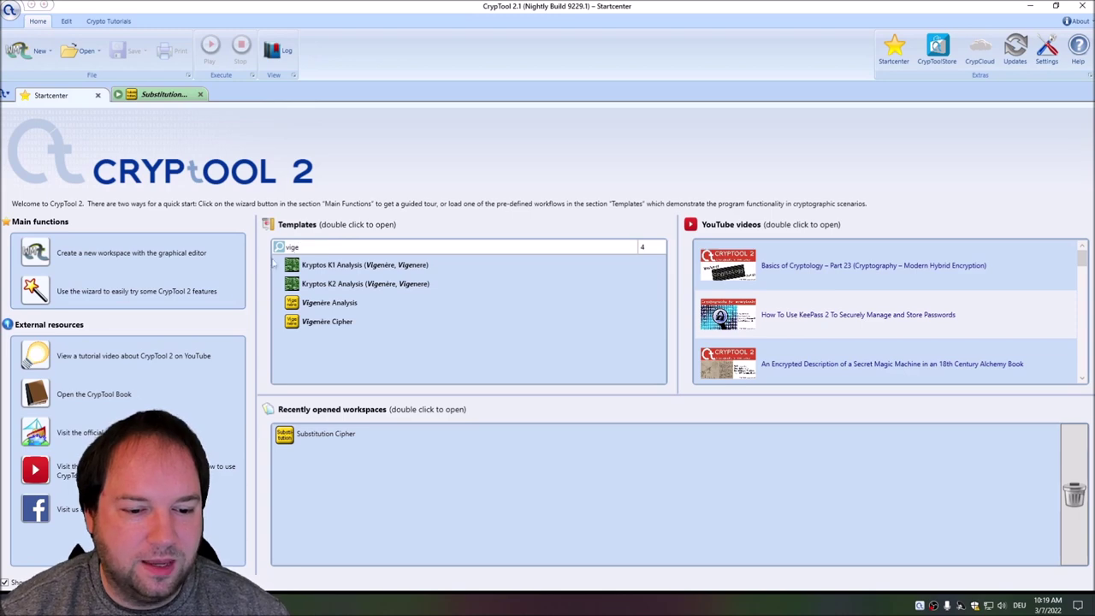
{"action": "double_click", "coordinate": [325, 322]}
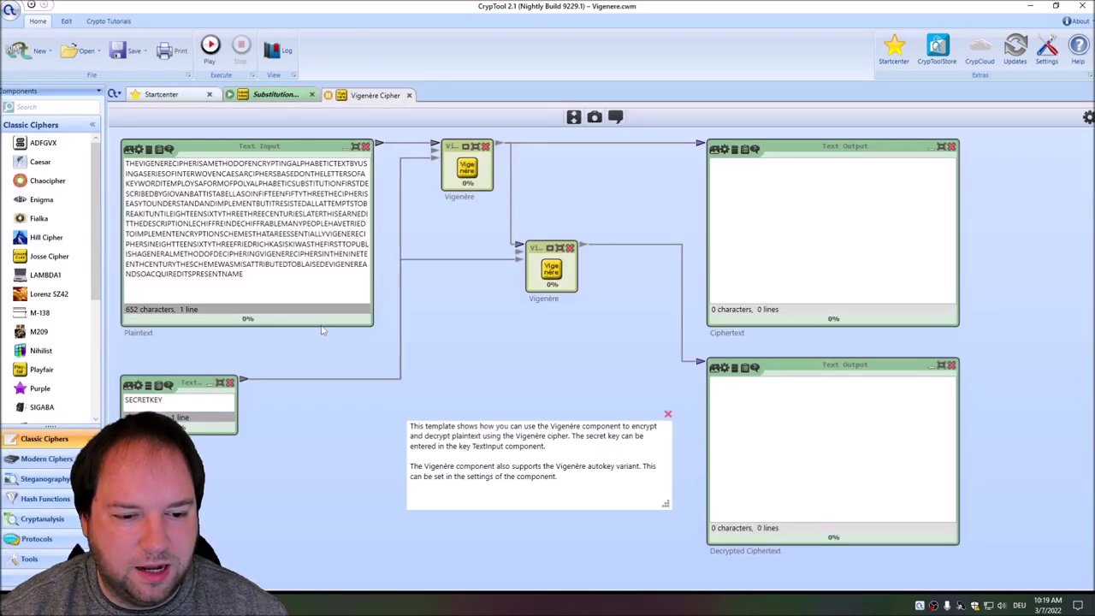
- Replace the entire sample text in Plaintext with the ciphertext copied from the substitution workspace
{"action": "double_click", "coordinate": [270, 283]}
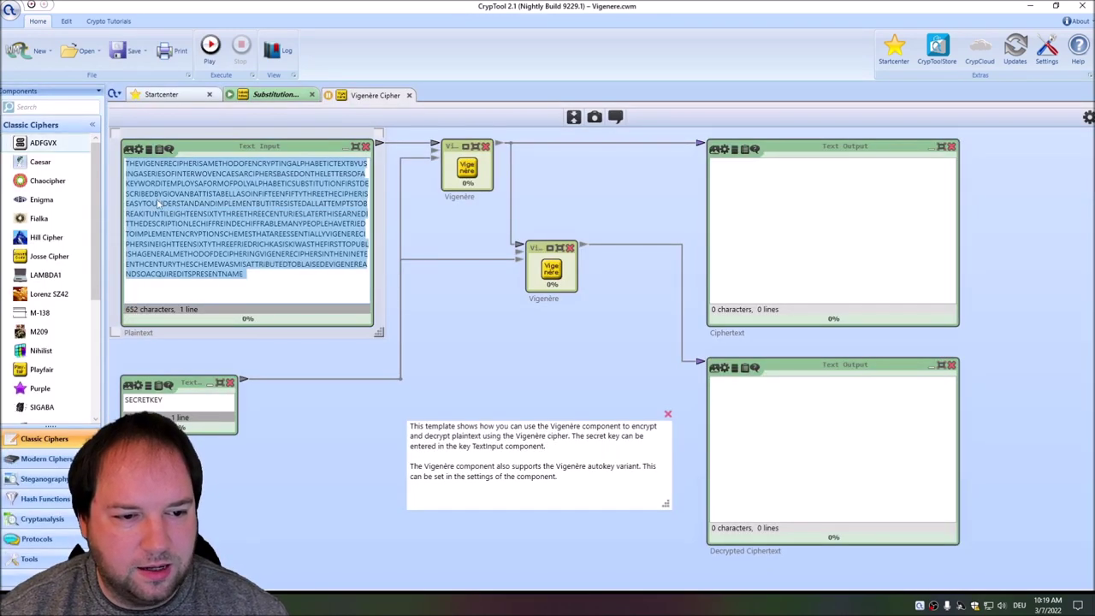
{"action": "type", "text": "XBDOTHICFOLHGTLPJMPIXIJIXCBDXHGVOXPLQVIGCECWVBDOTHIXCBMTRGXDGJBXIPCWHALXBIVSILOVOVHALDVERXIGDXHGVOISILDDCOEXBFICLOVFJALOPTPIVQIGVJBXIPQLTMVPXBFAVAVIIVOPIGVQCPIDCQQCBHLXOPCWAVIIVOPIOXHAVIPCWAVIIVOPQXSIJOVPCWIGVLMCKVLBEPCWCOIGIGVOVDVXKVOEVDXHGVOPIGVIVSIMTHVOWCOQXBFLBXBKVOPVPJMPIXIJIXCBPCJODVGIIHVBRXZXHVEXLCOFRXZXPJMPIXIJIXCBDXHGVO"}
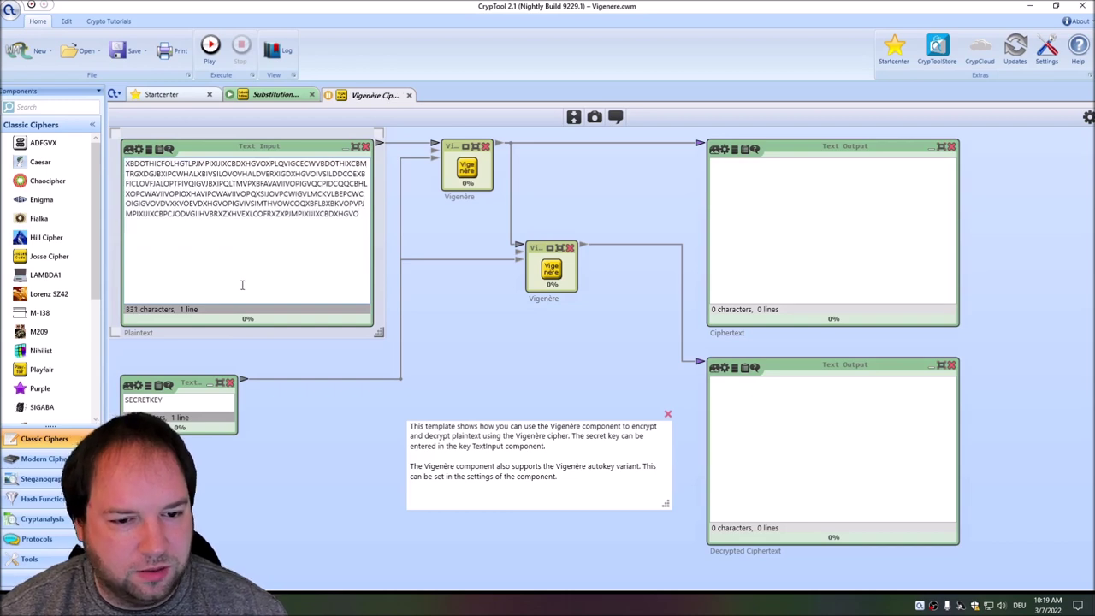
- Delete the description note and both decryption components, and move the Ciphertext output closer to the remaining Vigenère component, making it wider and shorter
{"action": "left_click", "coordinate": [669, 414]}
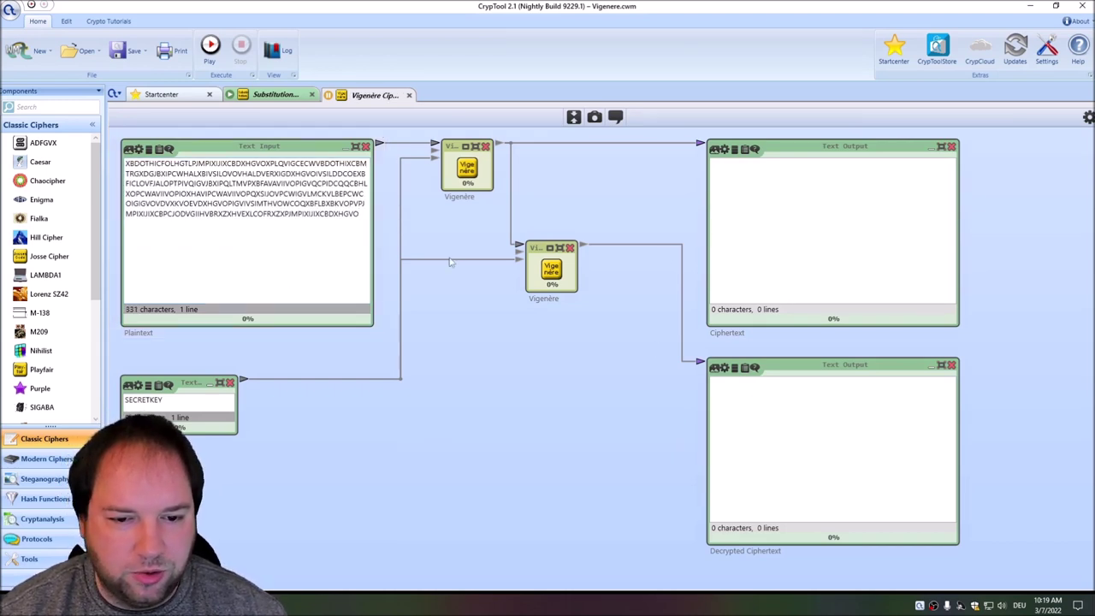
{"action": "left_click", "coordinate": [570, 247]}
{"action": "left_click", "coordinate": [951, 366]}
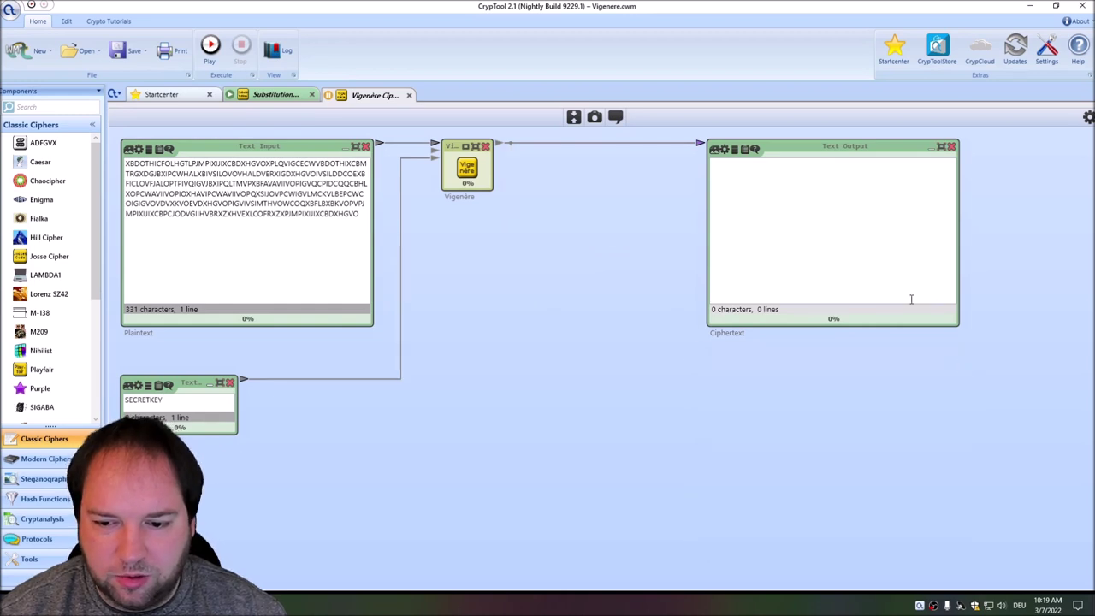
{"action": "left_click_drag", "start_coordinate": [847, 150], "coordinate": [705, 147]}
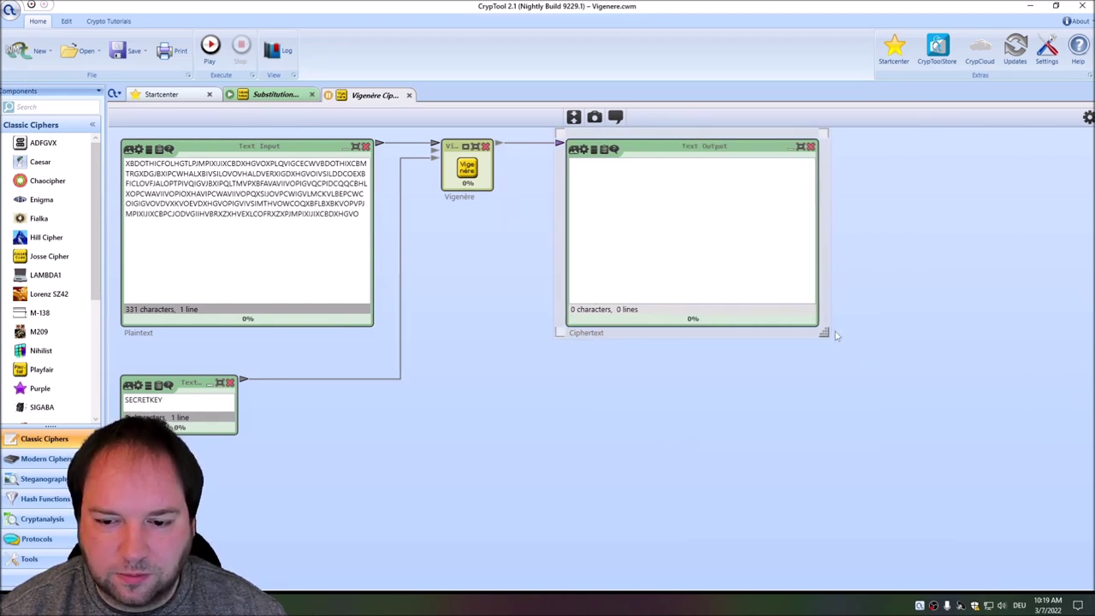
{"action": "left_click_drag", "start_coordinate": [825, 333], "coordinate": [900, 258]}
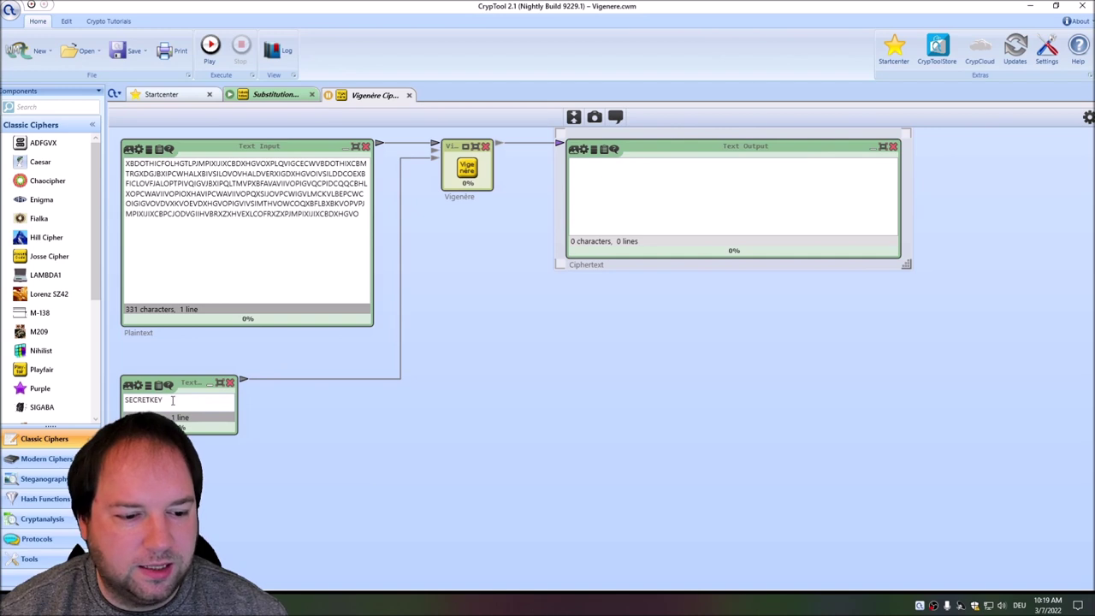
- Set the key to AUTOMATIC with the Key input placed beneath the Vigenère component, and run the encryption
{"action": "left_click", "coordinate": [214, 407]}
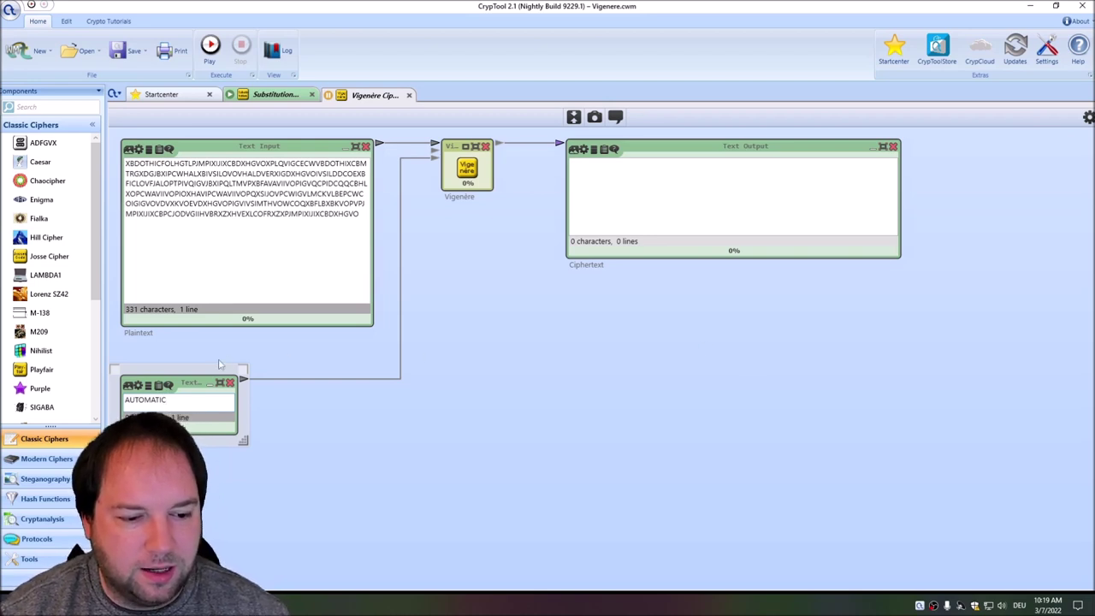
{"action": "left_click_drag", "start_coordinate": [181, 390], "coordinate": [465, 253]}
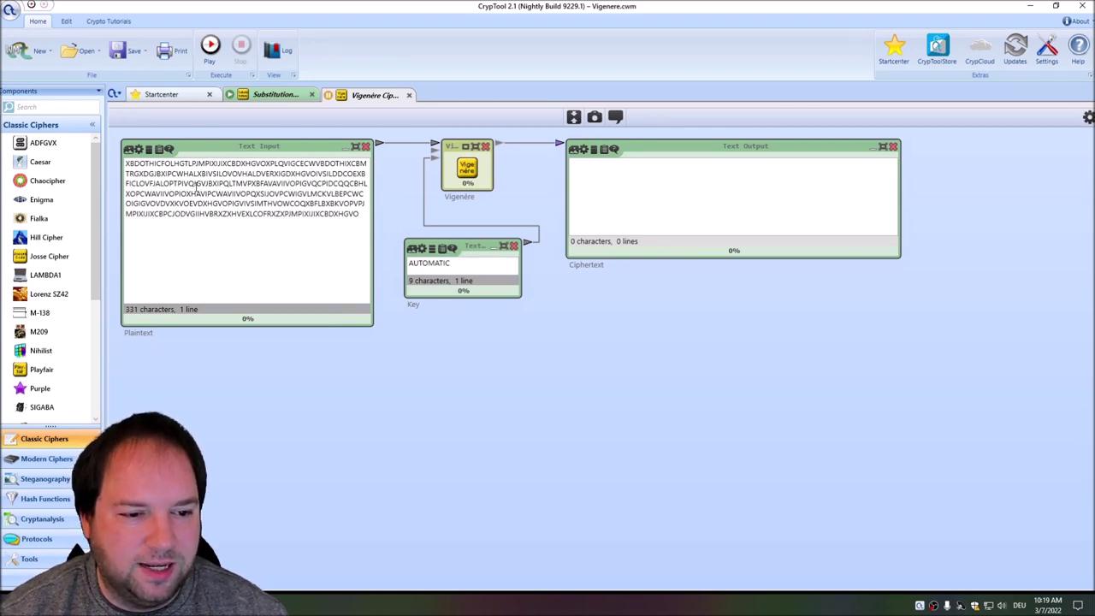
{"action": "left_click", "coordinate": [210, 47]}
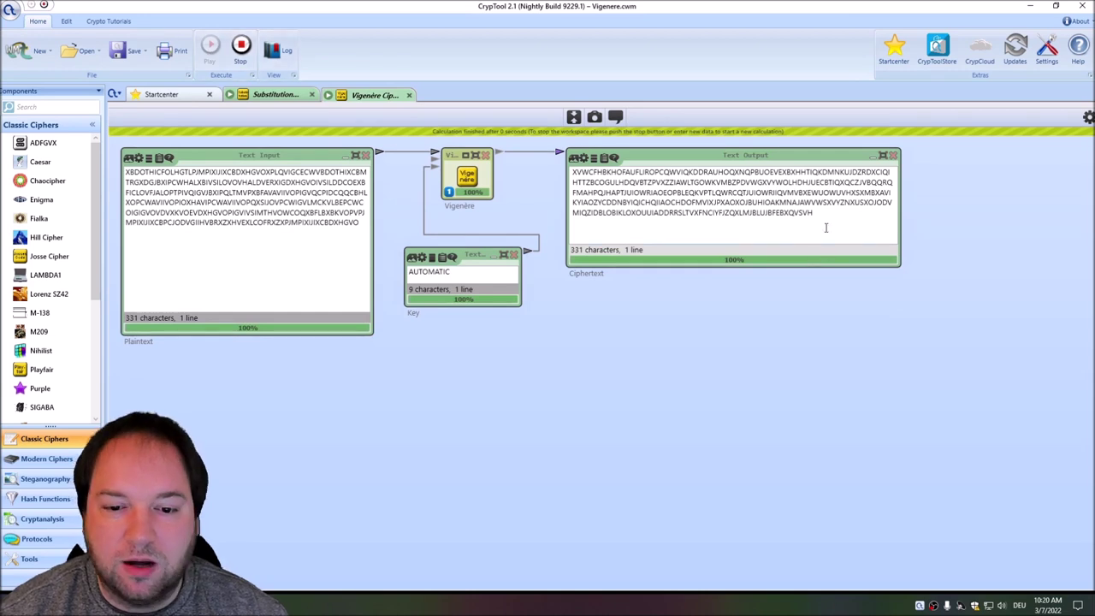
- Display the Vigenère component's parameters and copy the entire text of the Ciphertext output
{"action": "left_click_drag", "start_coordinate": [826, 228], "coordinate": [516, 187]}
{"action": "left_click", "coordinate": [462, 182]}
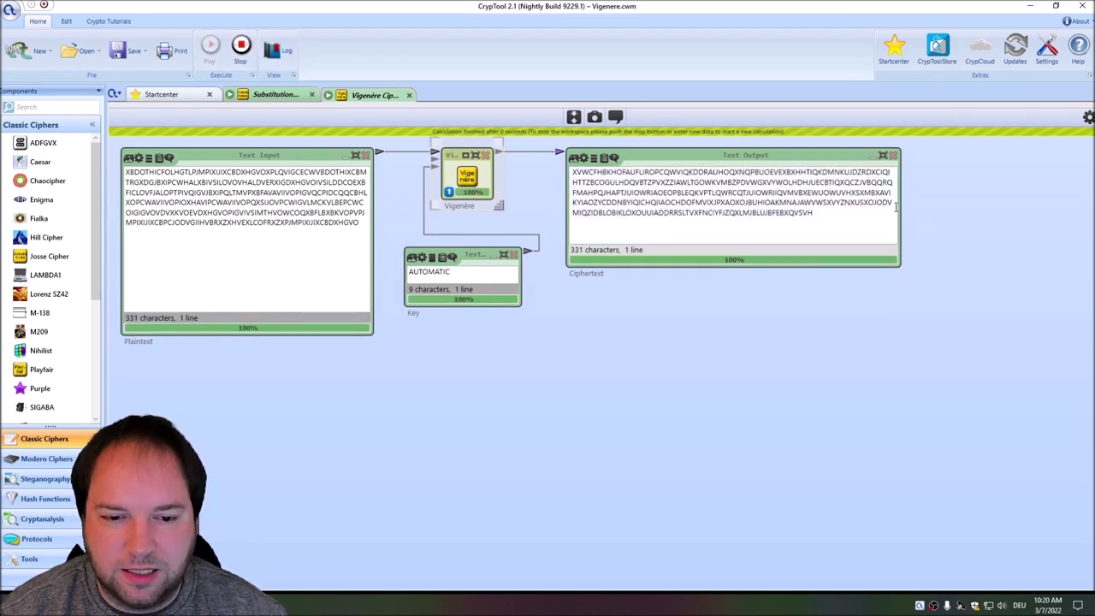
{"action": "left_click", "coordinate": [1089, 118]}
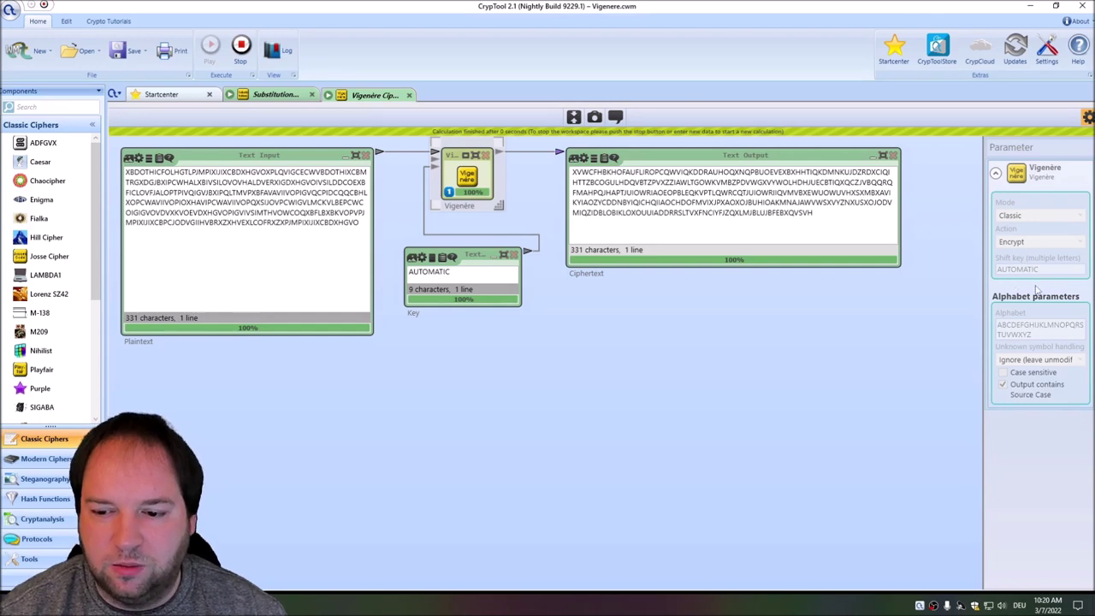
{"action": "triple_click", "coordinate": [840, 221]}
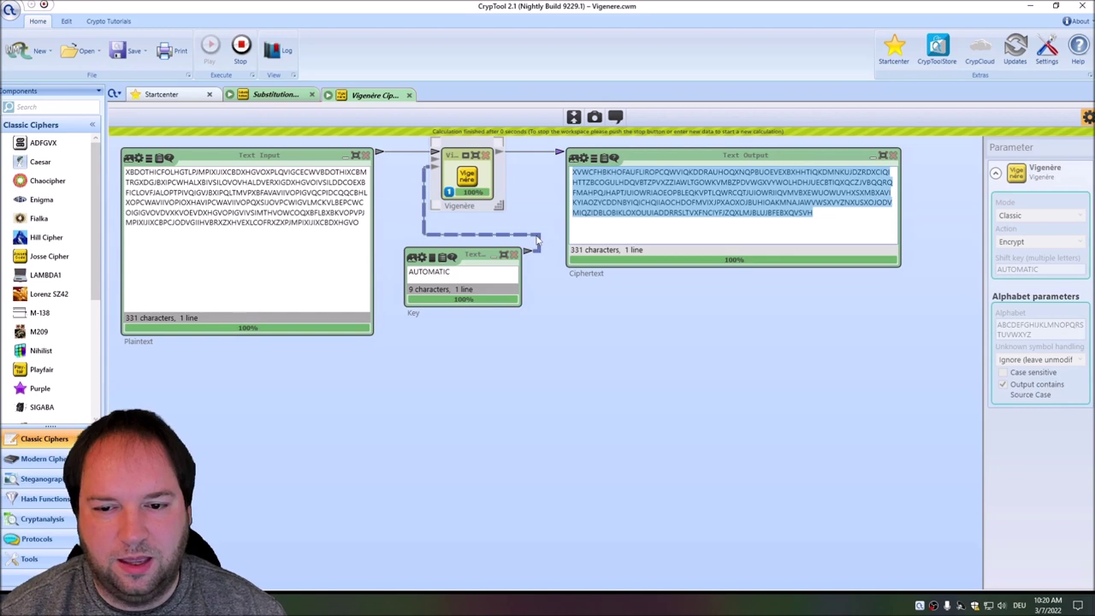
{"action": "left_click", "coordinate": [623, 349]}
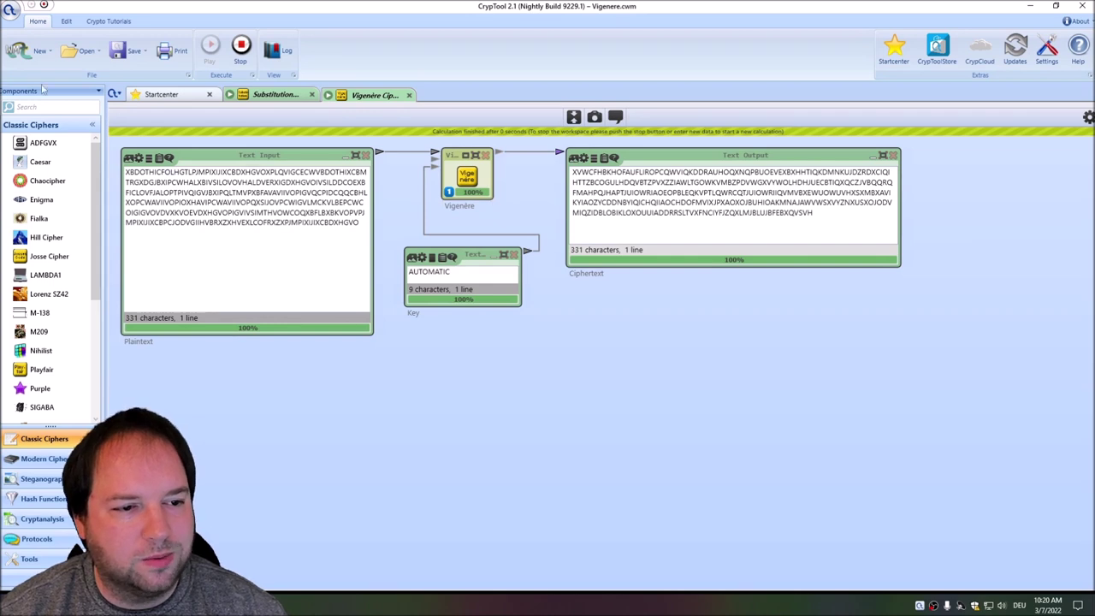
- Create a new workspace and place a Text Input component in its upper corner
{"action": "left_click", "coordinate": [17, 52]}
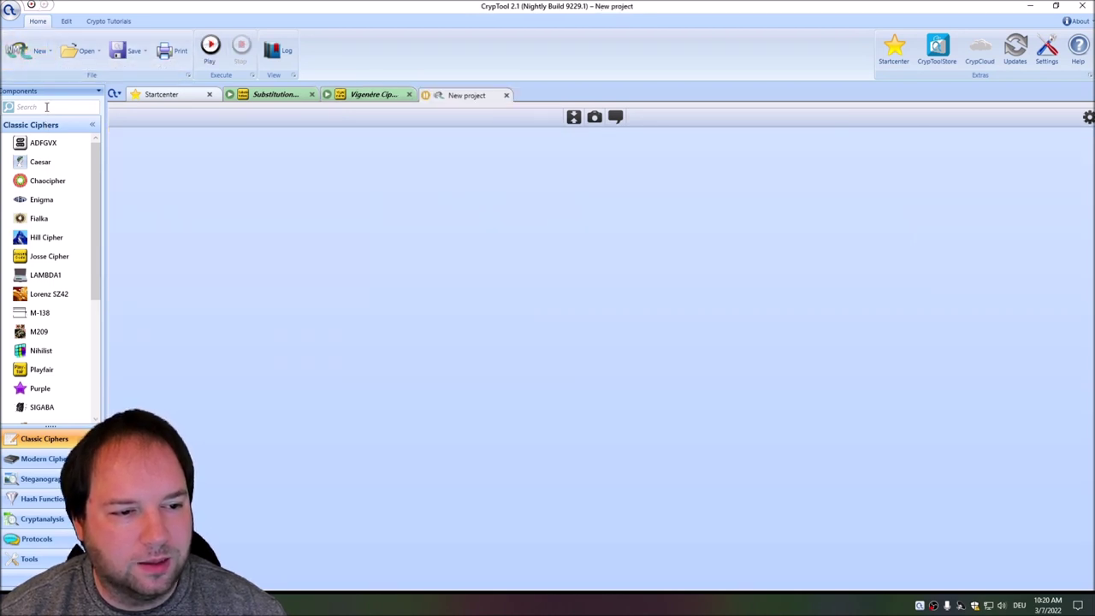
{"action": "left_click", "coordinate": [41, 107]}
{"action": "type", "text": "text"}
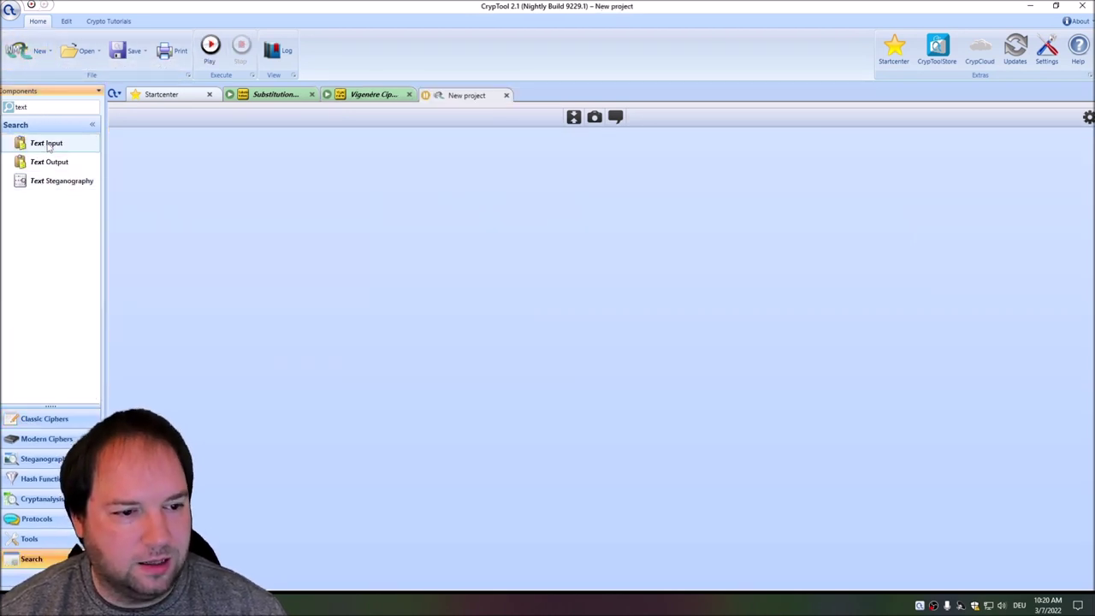
{"action": "left_click_drag", "start_coordinate": [43, 143], "coordinate": [242, 200]}
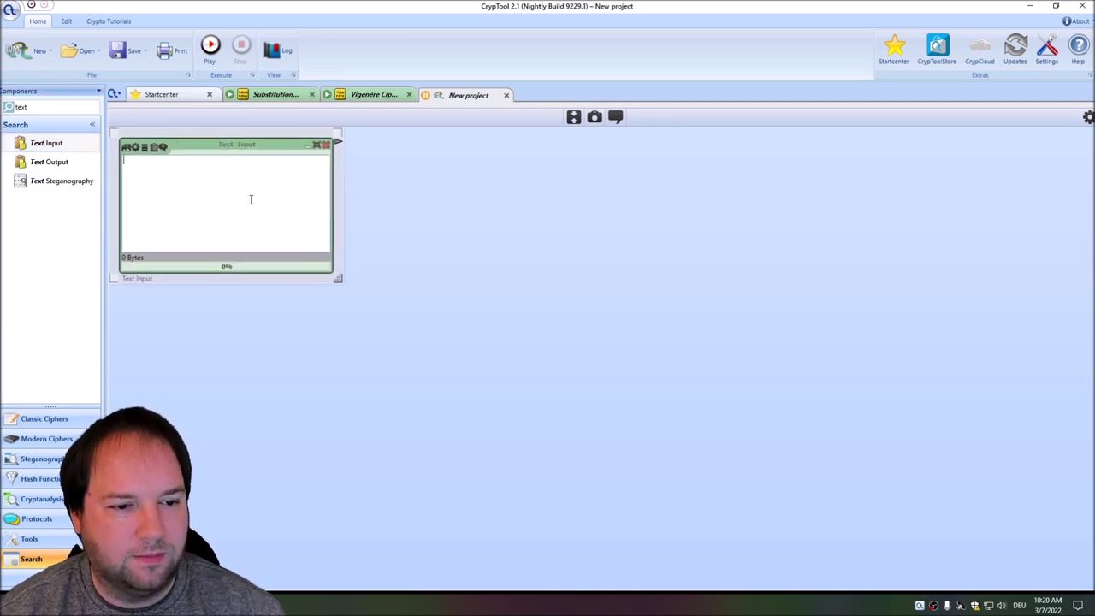
- Paste the copied Vigenère ciphertext into the Text Input, rename the component C2 and shrink it slightly
{"action": "left_click", "coordinate": [250, 202]}
{"action": "key", "text": "ctrl+v"}
{"action": "double_click", "coordinate": [142, 278]}
{"action": "key", "text": "BackSpace"}
{"action": "type", "text": "C2"}
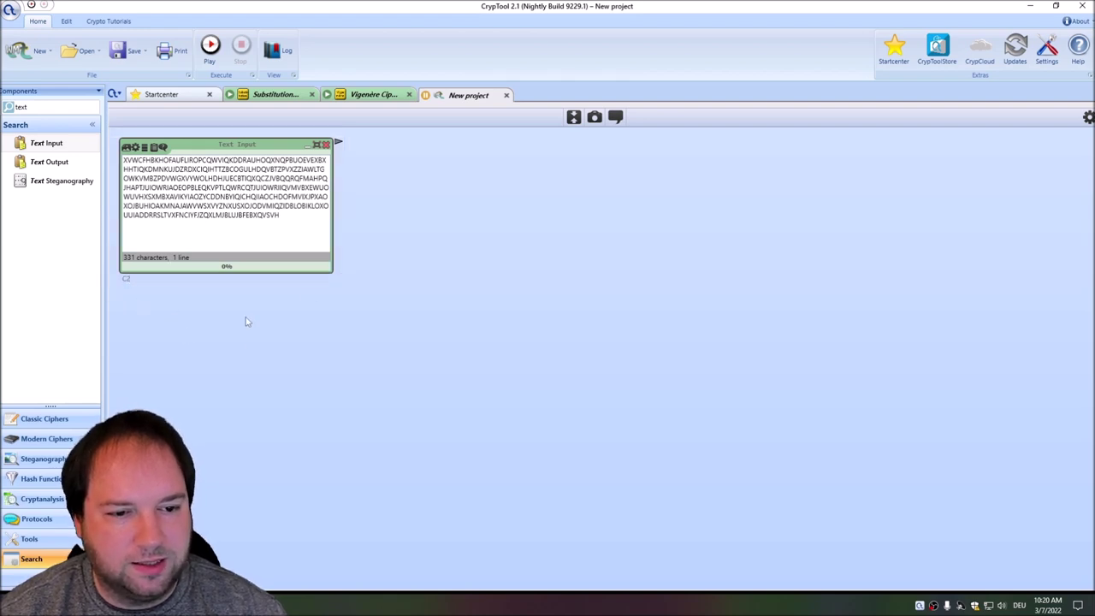
{"action": "left_click_drag", "start_coordinate": [337, 278], "coordinate": [324, 268]}
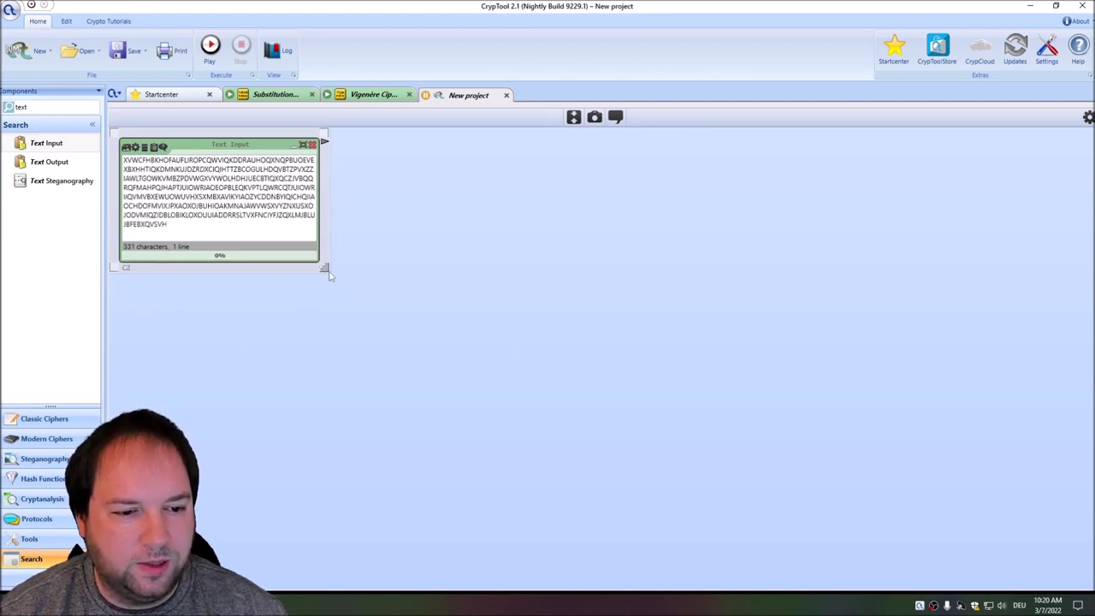
{"action": "left_click", "coordinate": [482, 289]}
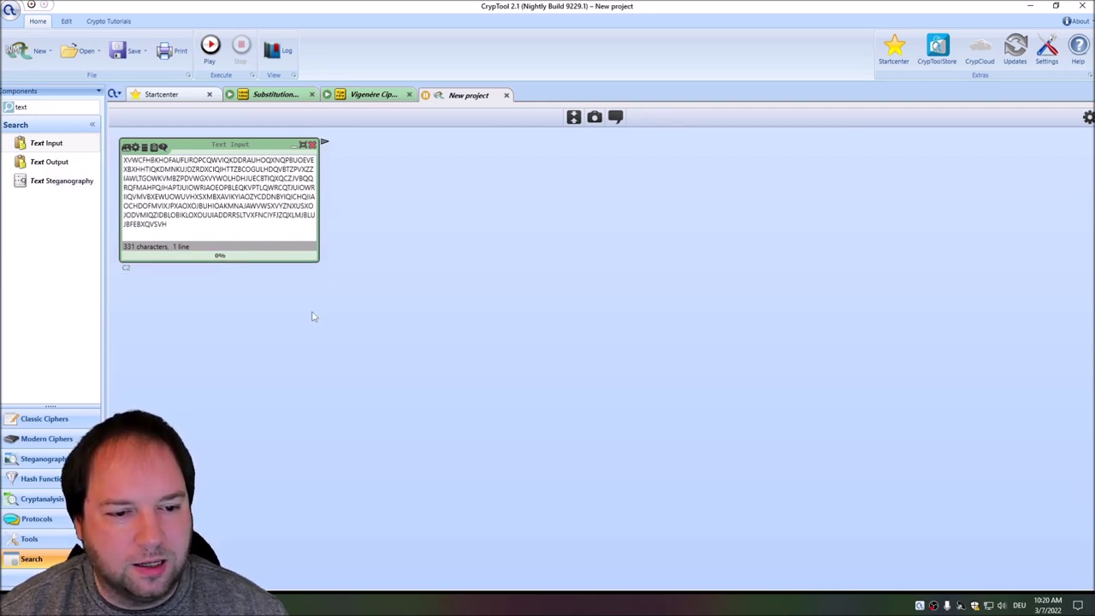
- Add a Dictionary component beside C2 and set its dictionary language to English
{"action": "left_click", "coordinate": [46, 106]}
{"action": "type", "text": "dic"}
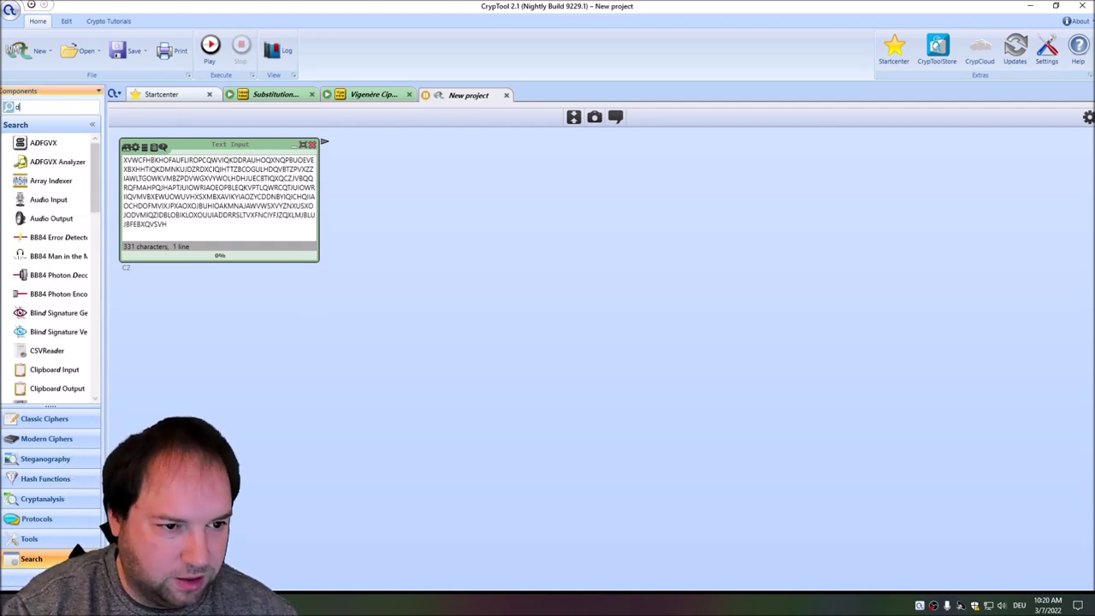
{"action": "left_click_drag", "start_coordinate": [26, 143], "coordinate": [415, 267]}
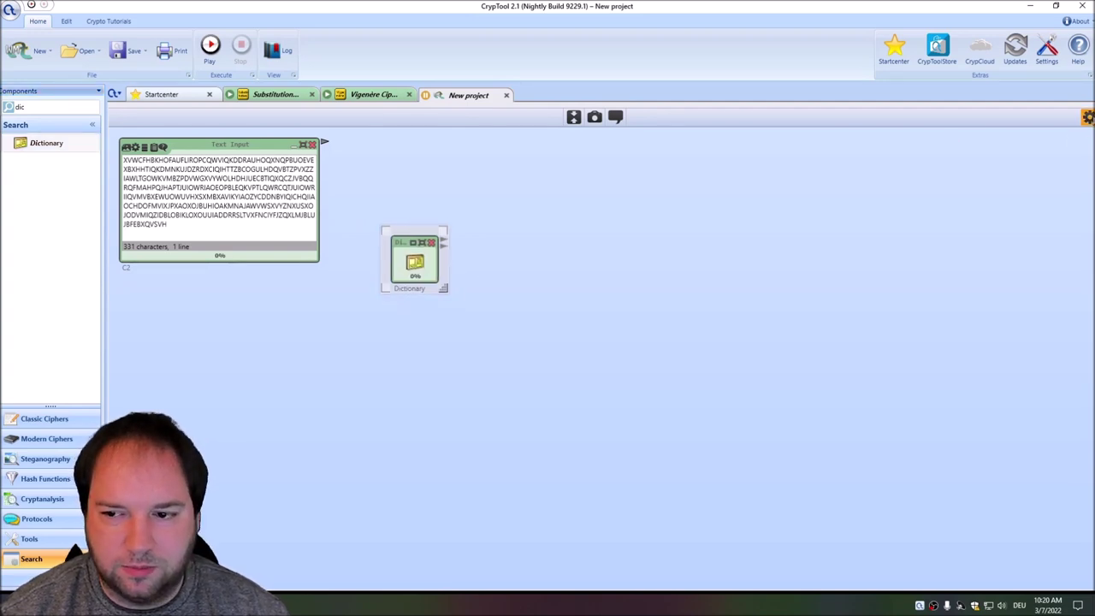
{"action": "left_click", "coordinate": [1086, 117]}
{"action": "left_click", "coordinate": [1011, 207]}
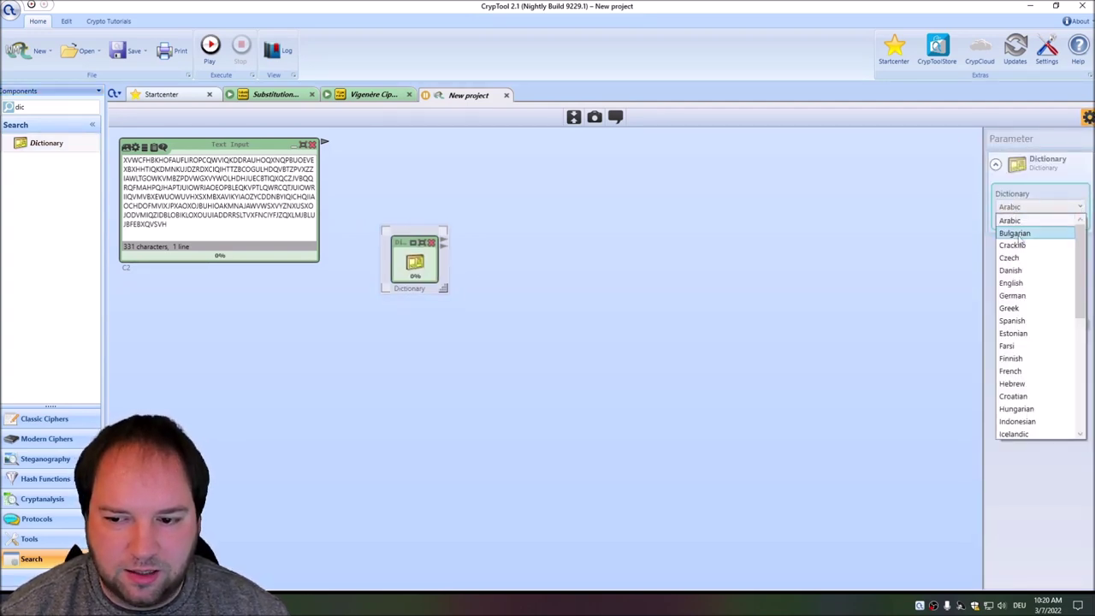
{"action": "left_click", "coordinate": [1011, 283]}
{"action": "left_click", "coordinate": [804, 274]}
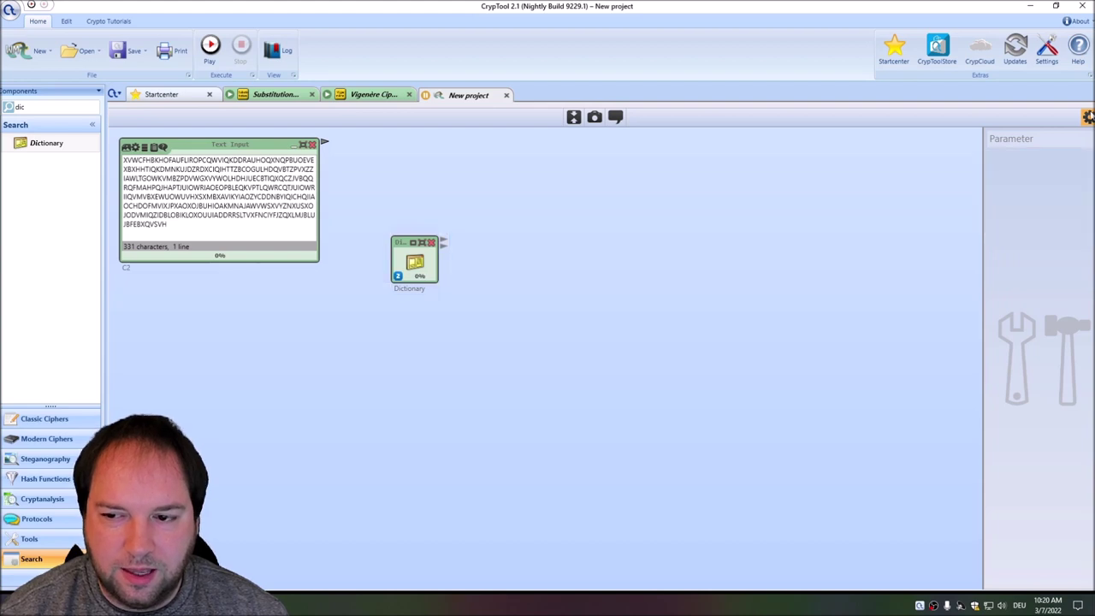
{"action": "left_click", "coordinate": [1086, 117]}
- Add a Vigenère component to the right of C2 and connect C2's output to its text input
{"action": "left_click", "coordinate": [39, 106]}
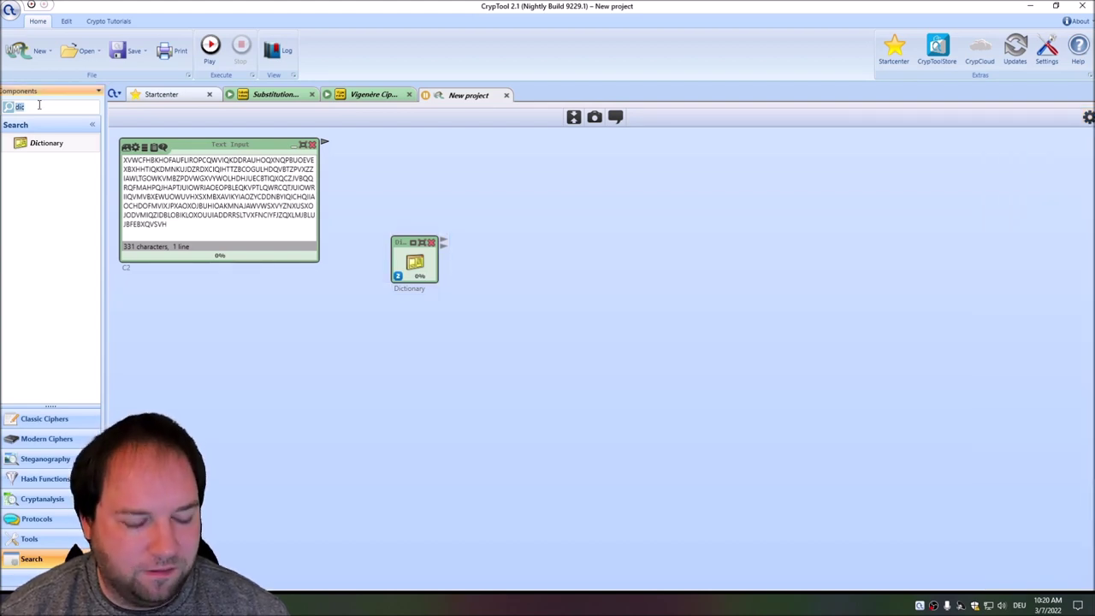
{"action": "type", "text": "vig"}
{"action": "left_click_drag", "start_coordinate": [41, 148], "coordinate": [610, 169]}
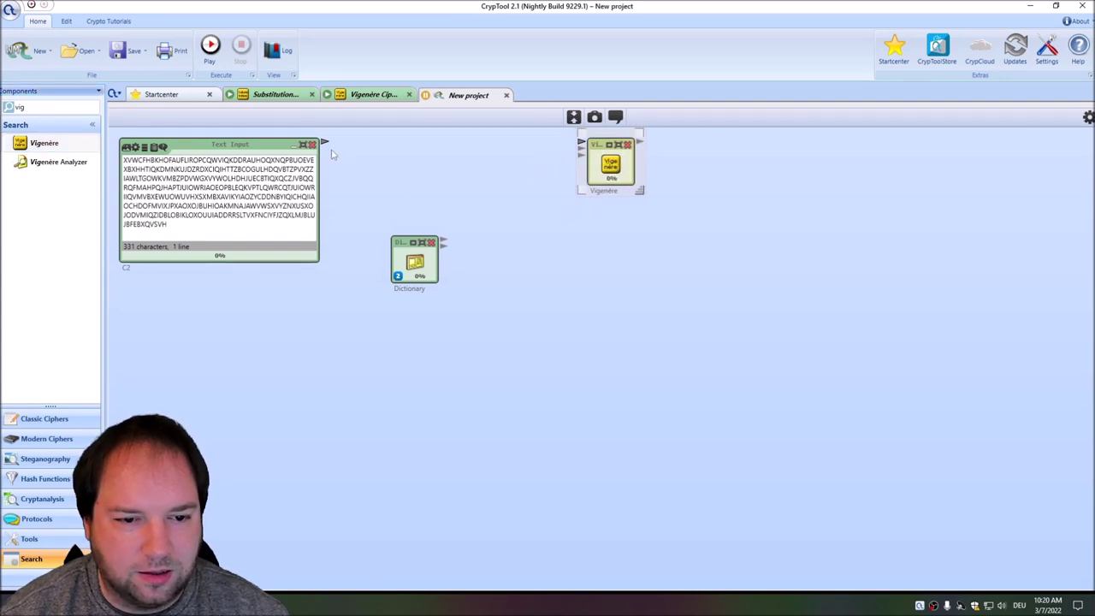
{"action": "left_click_drag", "start_coordinate": [326, 144], "coordinate": [602, 171]}
{"action": "mouse_move", "coordinate": [581, 150]}
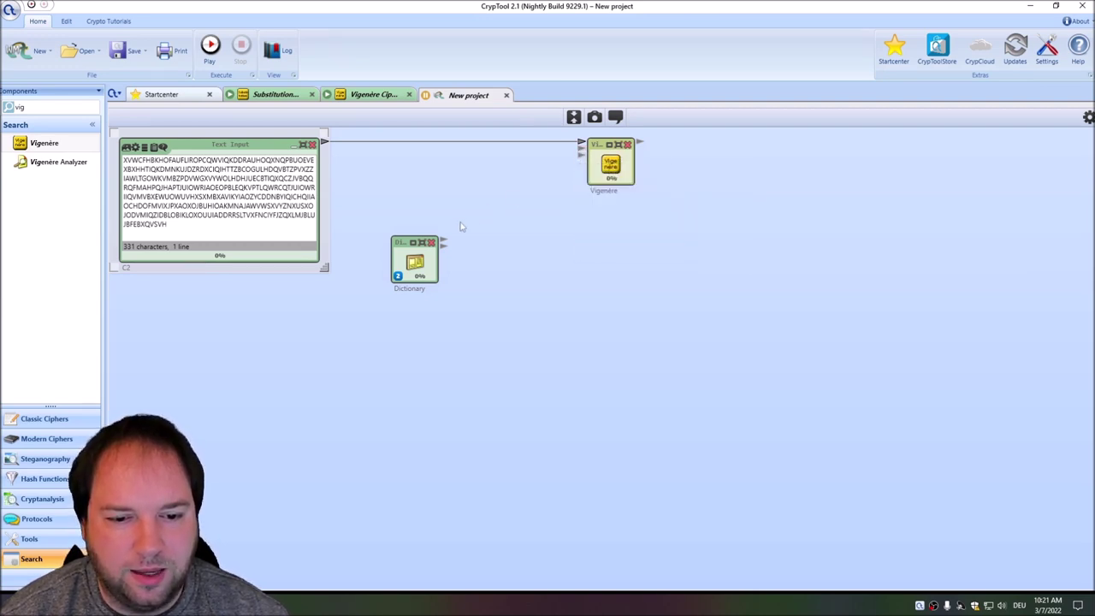
- Move the Dictionary component lower, clear of C2, and add a Number Input component below it
{"action": "mouse_move", "coordinate": [443, 243]}
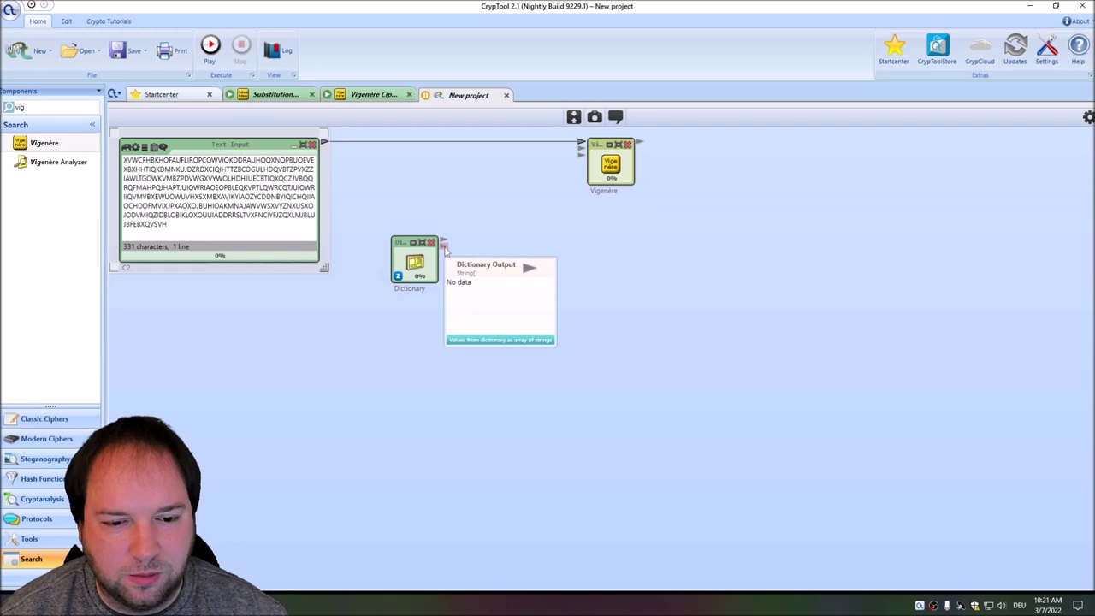
{"action": "left_click_drag", "start_coordinate": [418, 263], "coordinate": [375, 314]}
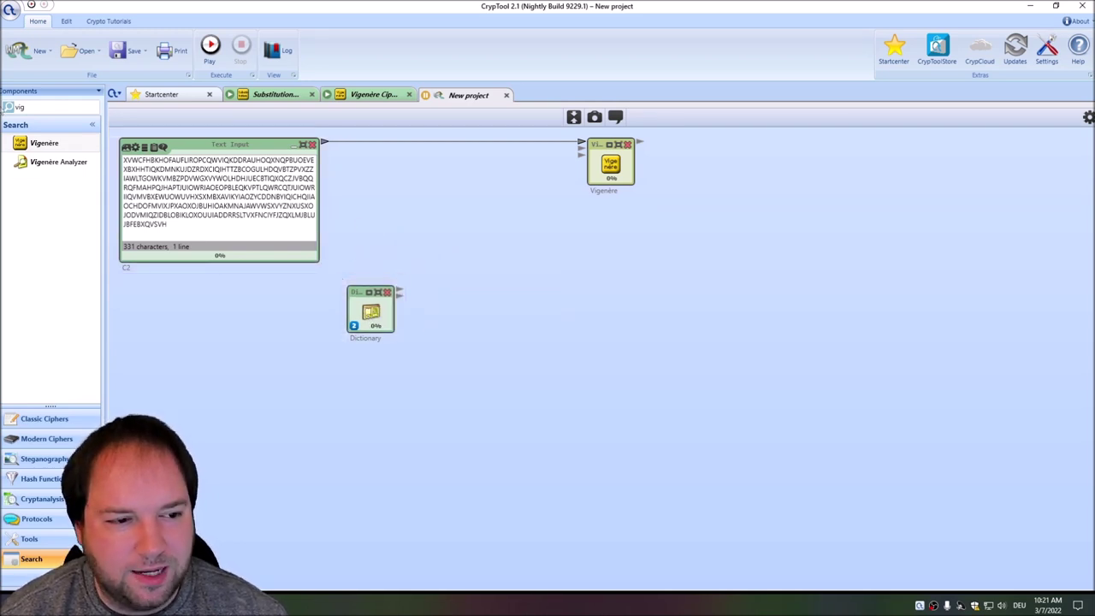
{"action": "left_click", "coordinate": [47, 106]}
{"action": "type", "text": "num"}
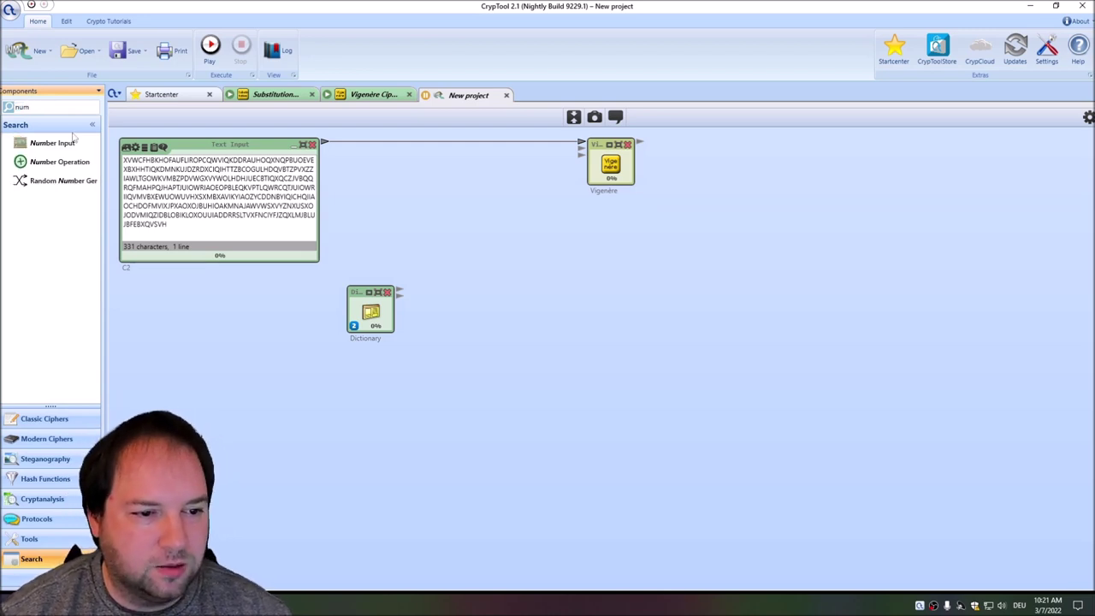
{"action": "left_click_drag", "start_coordinate": [74, 142], "coordinate": [462, 377]}
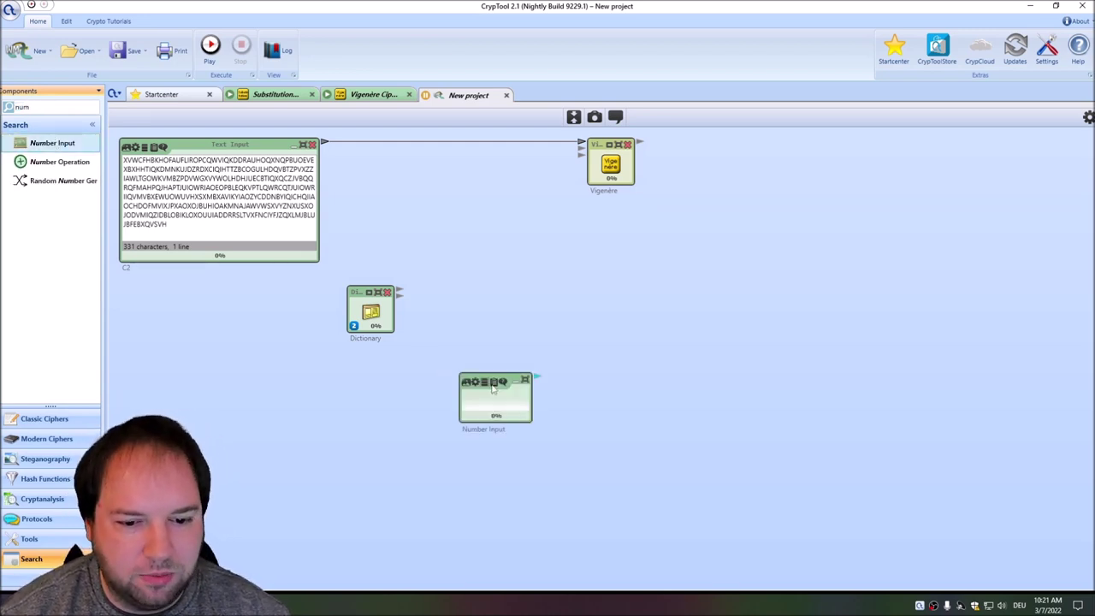
- Set the Number Input's value and label to 0, shrink it to icon size and place it just beneath the Dictionary
{"action": "left_click", "coordinate": [480, 402]}
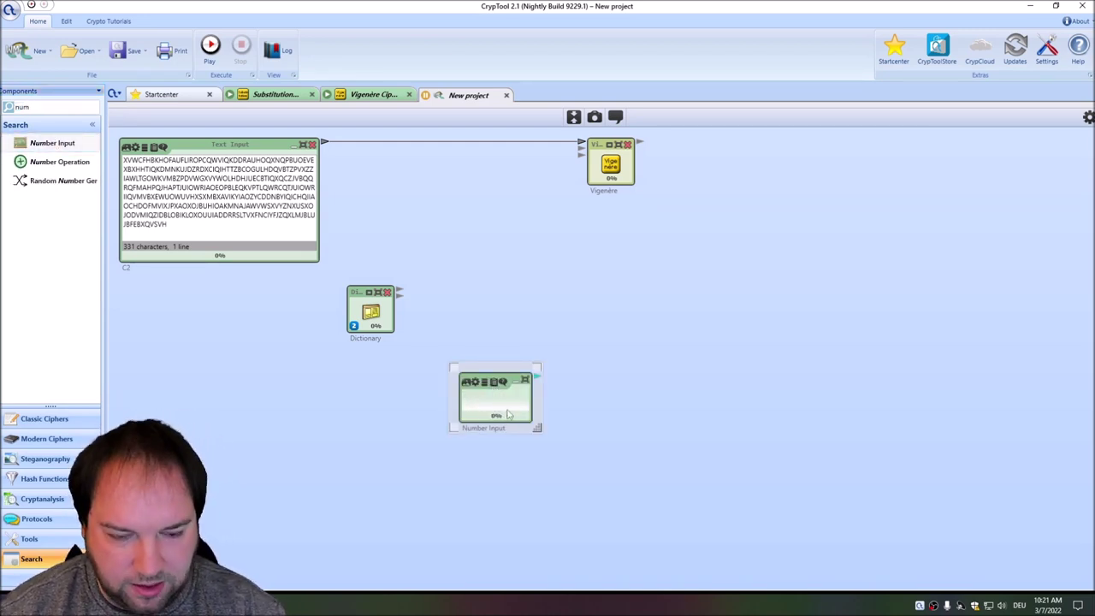
{"action": "left_click_drag", "start_coordinate": [475, 381], "coordinate": [405, 389]}
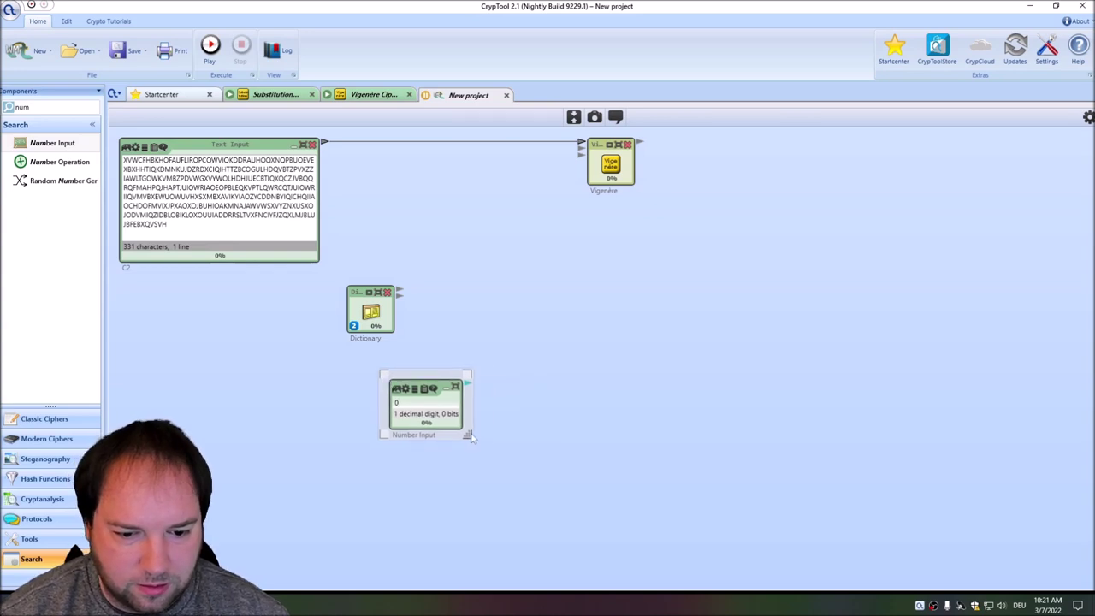
{"action": "left_click_drag", "start_coordinate": [471, 438], "coordinate": [442, 433]}
{"action": "double_click", "coordinate": [414, 431]}
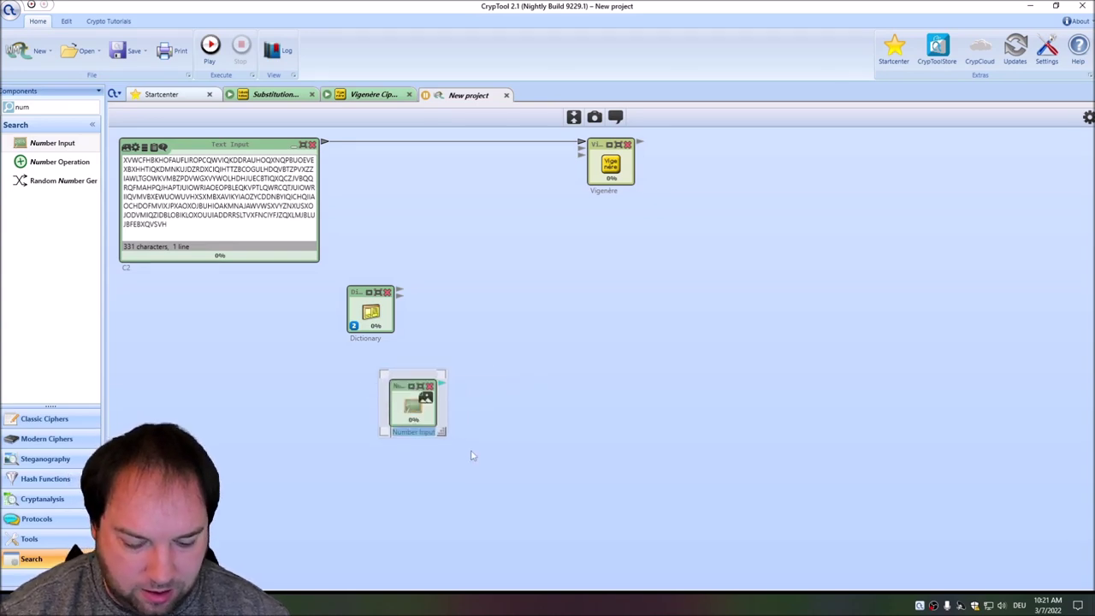
{"action": "key", "text": "BackSpace"}
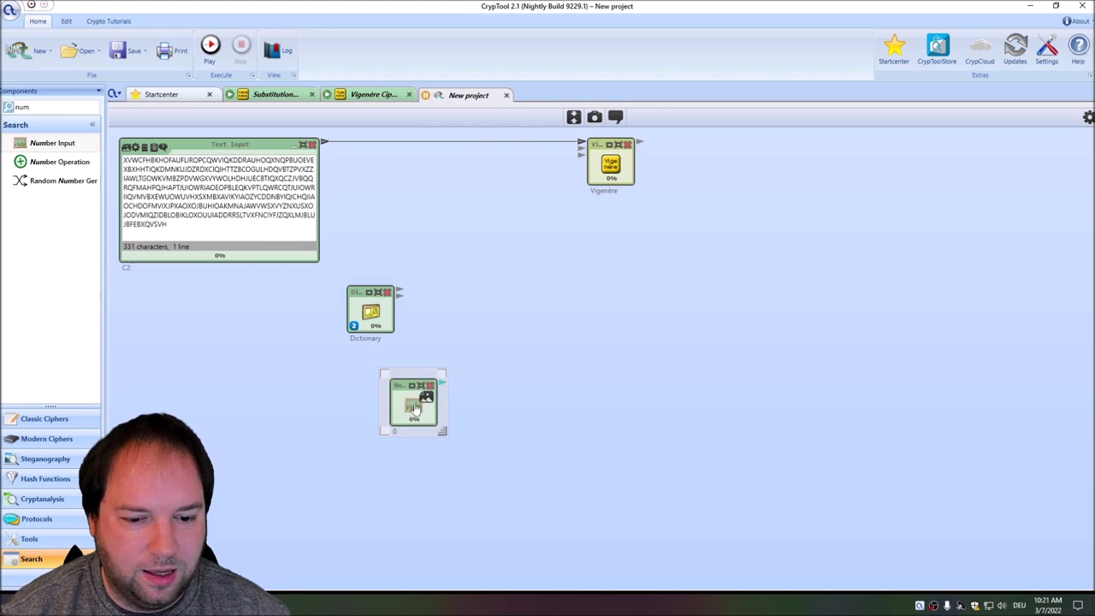
{"action": "left_click_drag", "start_coordinate": [413, 409], "coordinate": [423, 393]}
- Add a Gate component to the right of the Dictionary and connect the Number Input's output to the Gate's first input
{"action": "double_click", "coordinate": [63, 111]}
{"action": "type", "text": "gate"}
{"action": "left_click_drag", "start_coordinate": [358, 259], "coordinate": [575, 344]}
{"action": "left_click_drag", "start_coordinate": [453, 373], "coordinate": [545, 310]}
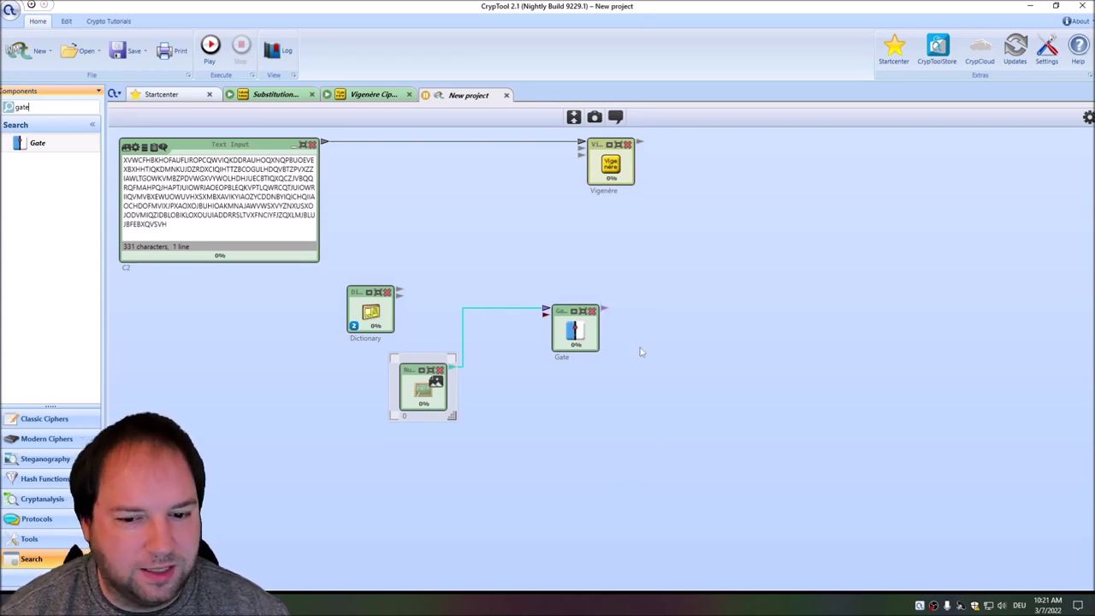
- Add an Inc Dec component just below the Gate and label it +1
{"action": "left_click", "coordinate": [572, 333]}
{"action": "left_click", "coordinate": [1087, 117]}
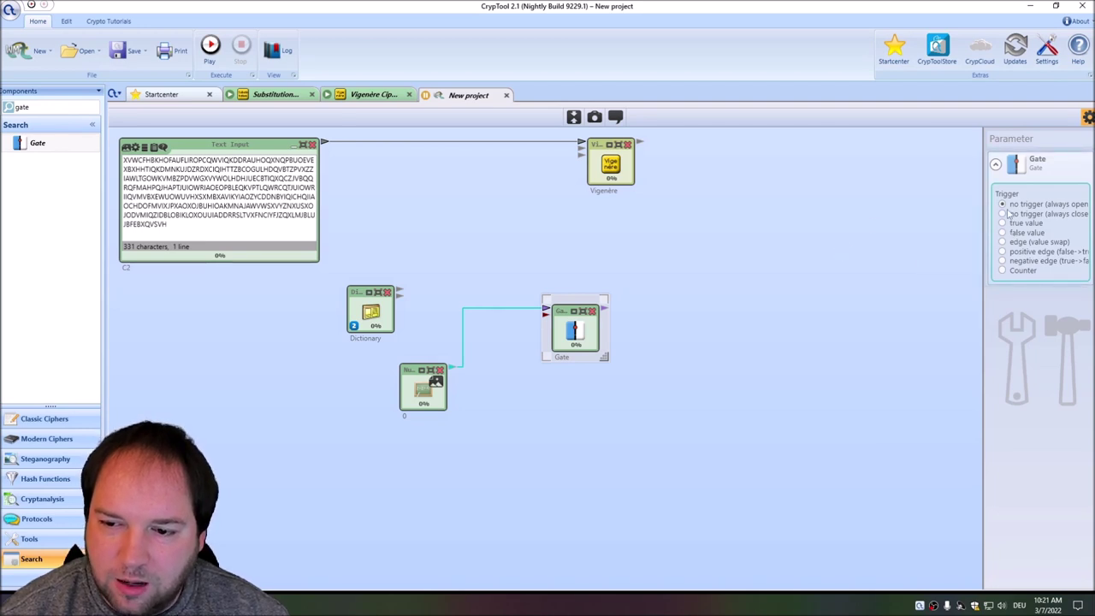
{"action": "left_click", "coordinate": [49, 107]}
{"action": "type", "text": "inc"}
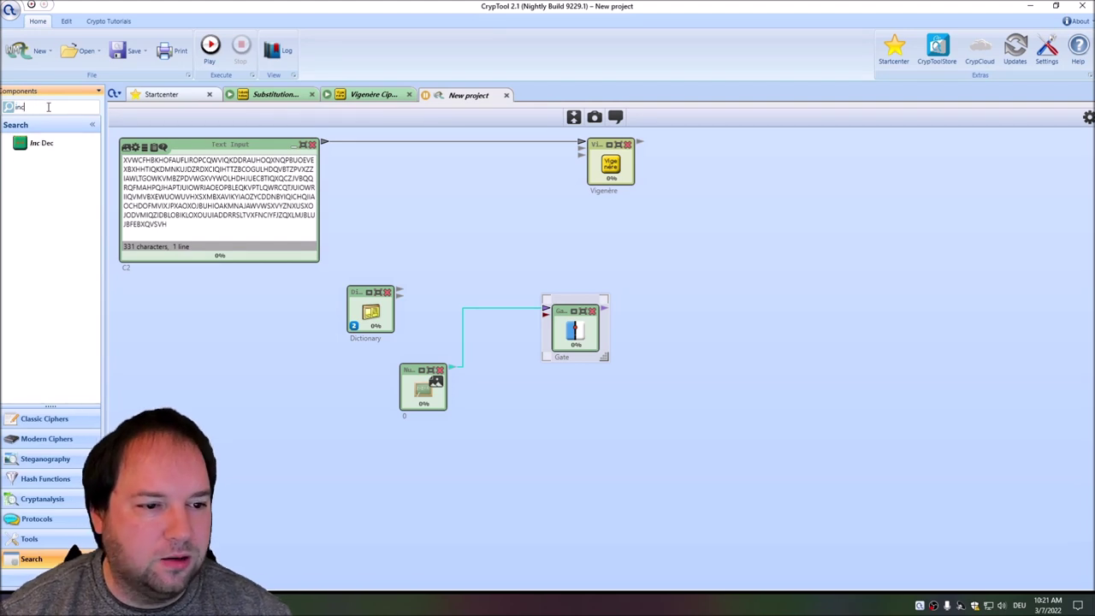
{"action": "left_click_drag", "start_coordinate": [526, 366], "coordinate": [575, 416]}
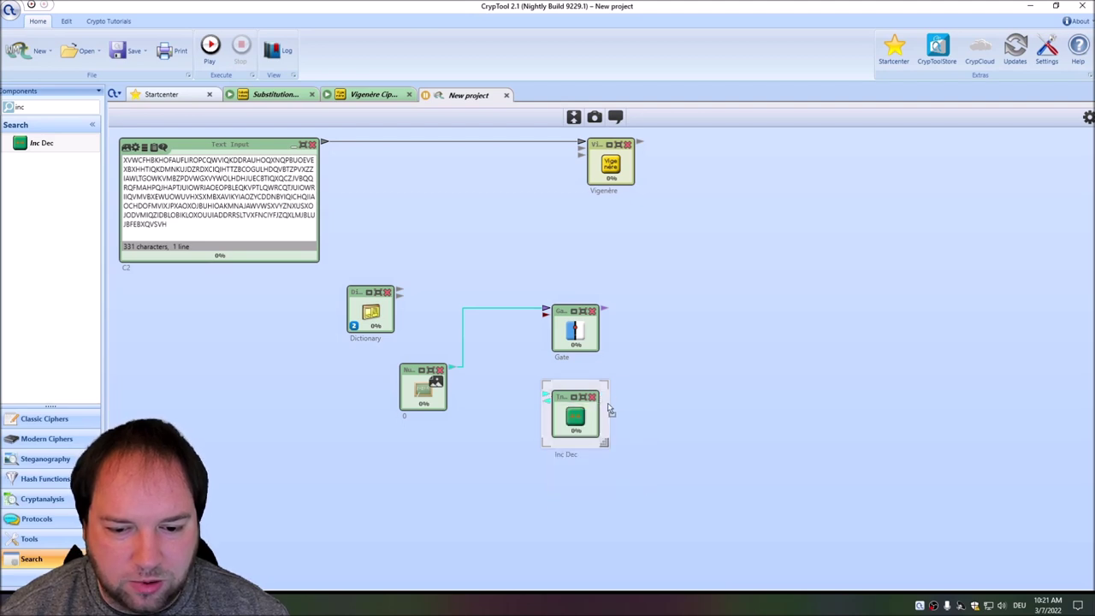
{"action": "left_click_drag", "start_coordinate": [582, 417], "coordinate": [582, 401]}
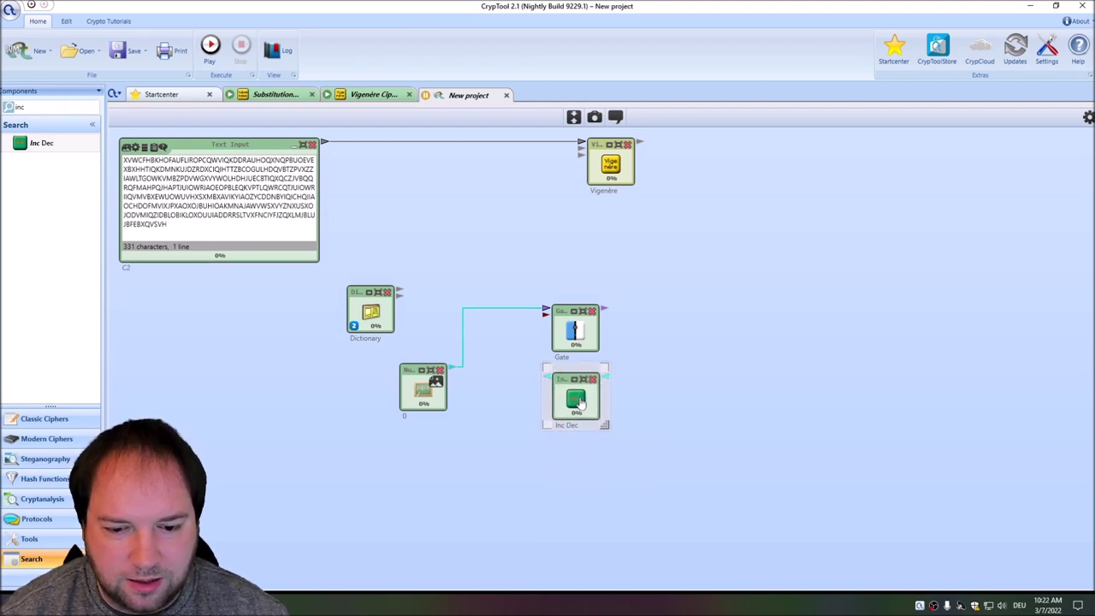
{"action": "left_click_drag", "start_coordinate": [578, 426], "coordinate": [541, 429]}
{"action": "key", "text": "BackSpace"}
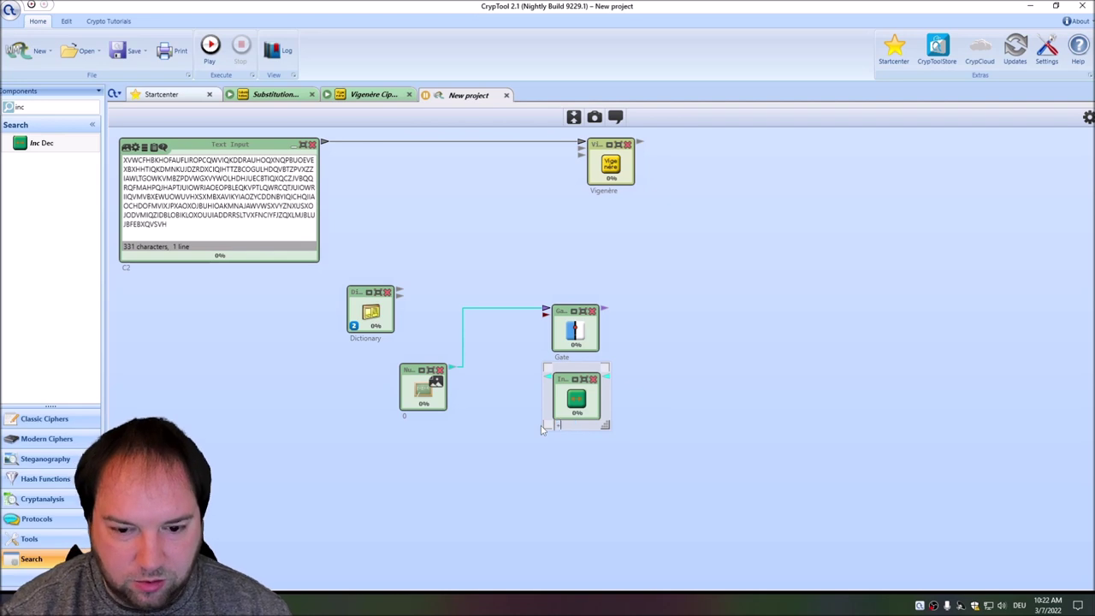
{"action": "type", "text": "+1"}
{"action": "left_click", "coordinate": [657, 409]}
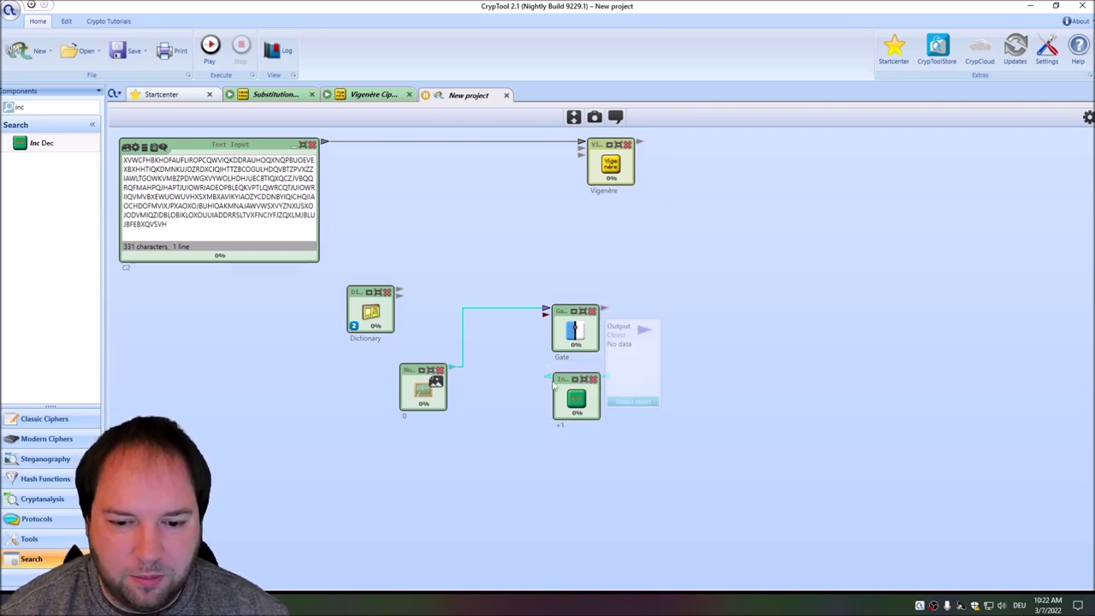
- Connect the Gate's output to the +1 component's input and feed its output back into the Gate's data input as a loop
{"action": "mouse_move", "coordinate": [549, 381]}
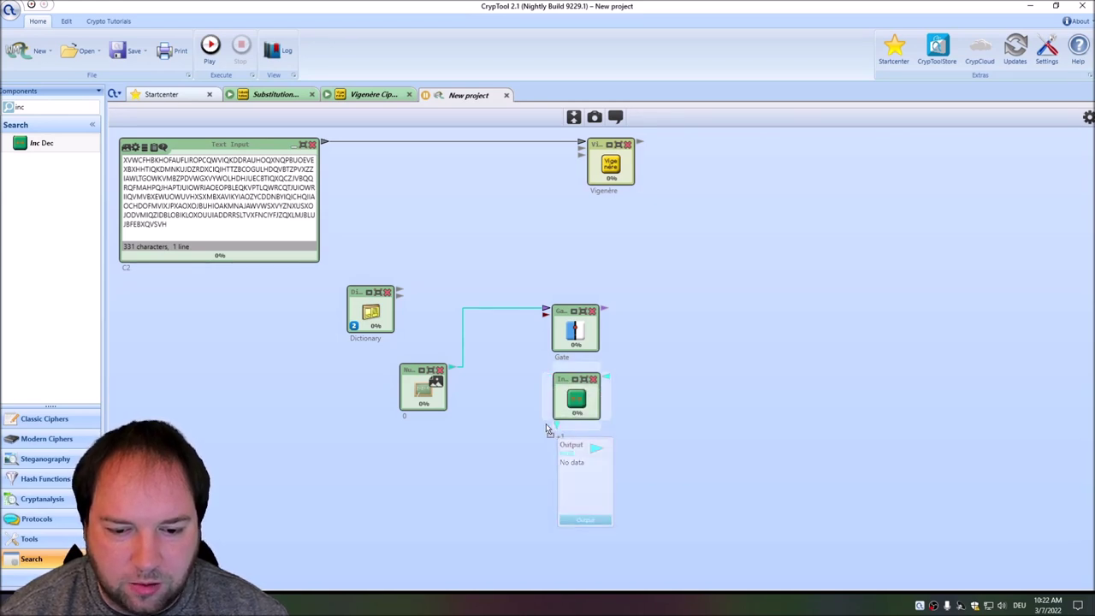
{"action": "left_click_drag", "start_coordinate": [605, 309], "coordinate": [736, 321]}
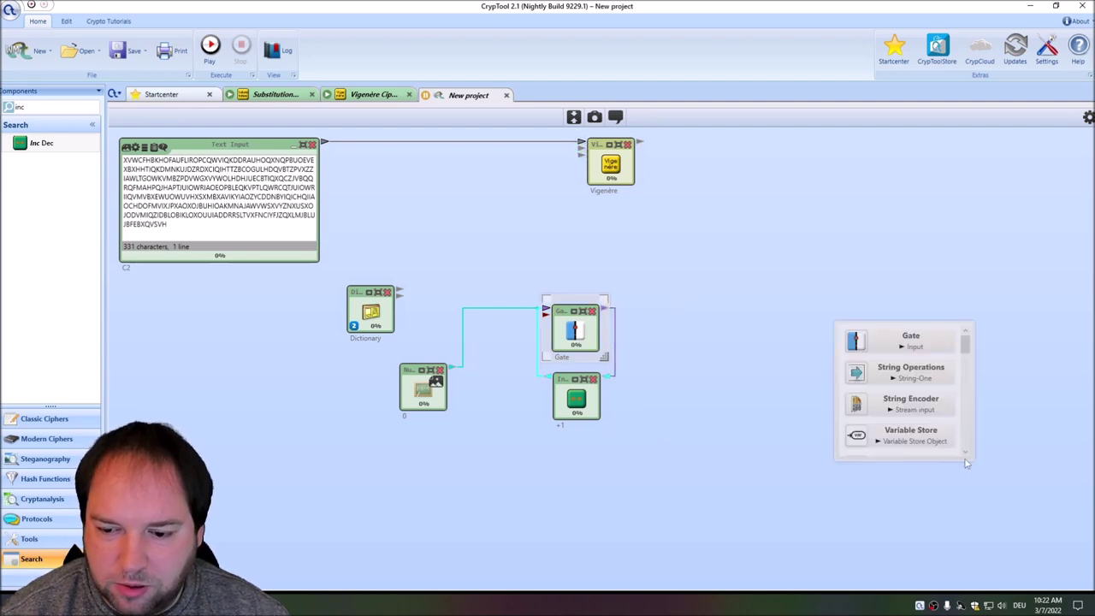
{"action": "left_click", "coordinate": [778, 360]}
- Add a Text Output component to the right of the Gate, connect the Gate's output to it and enlarge it
{"action": "double_click", "coordinate": [34, 107]}
{"action": "type", "text": "text"}
{"action": "left_click_drag", "start_coordinate": [48, 143], "coordinate": [683, 287]}
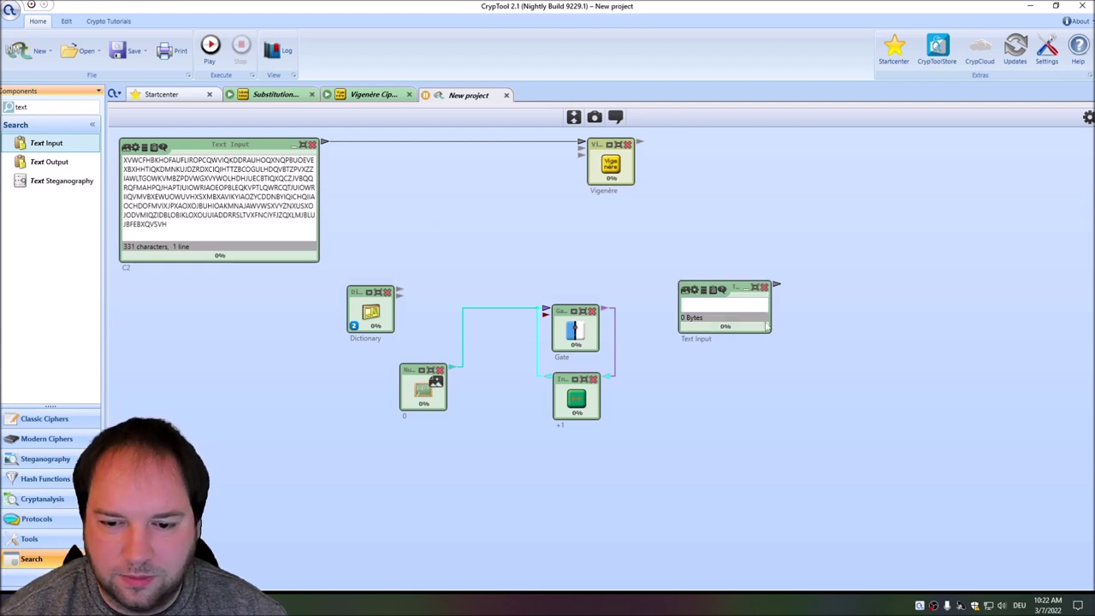
{"action": "left_click", "coordinate": [764, 287]}
{"action": "left_click_drag", "start_coordinate": [49, 162], "coordinate": [736, 322]}
{"action": "left_click_drag", "start_coordinate": [603, 310], "coordinate": [779, 346]}
{"action": "left_click", "coordinate": [827, 361]}
{"action": "left_click_drag", "start_coordinate": [843, 390], "coordinate": [905, 458]}
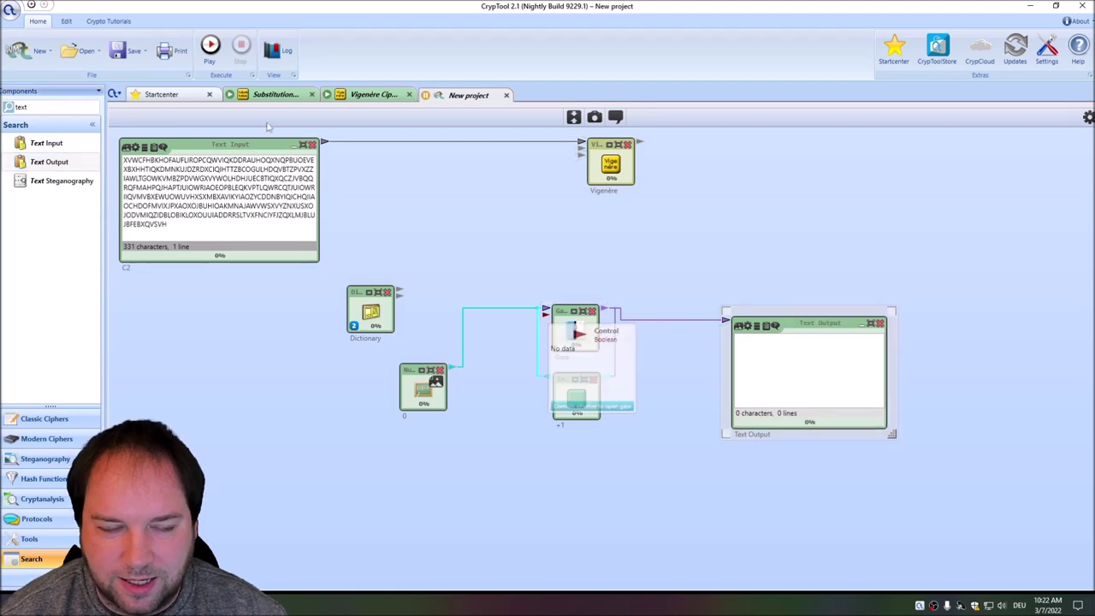
- Run the workspace briefly to test the counter loop, stop it and delete the Text Output
{"action": "left_click", "coordinate": [210, 47]}
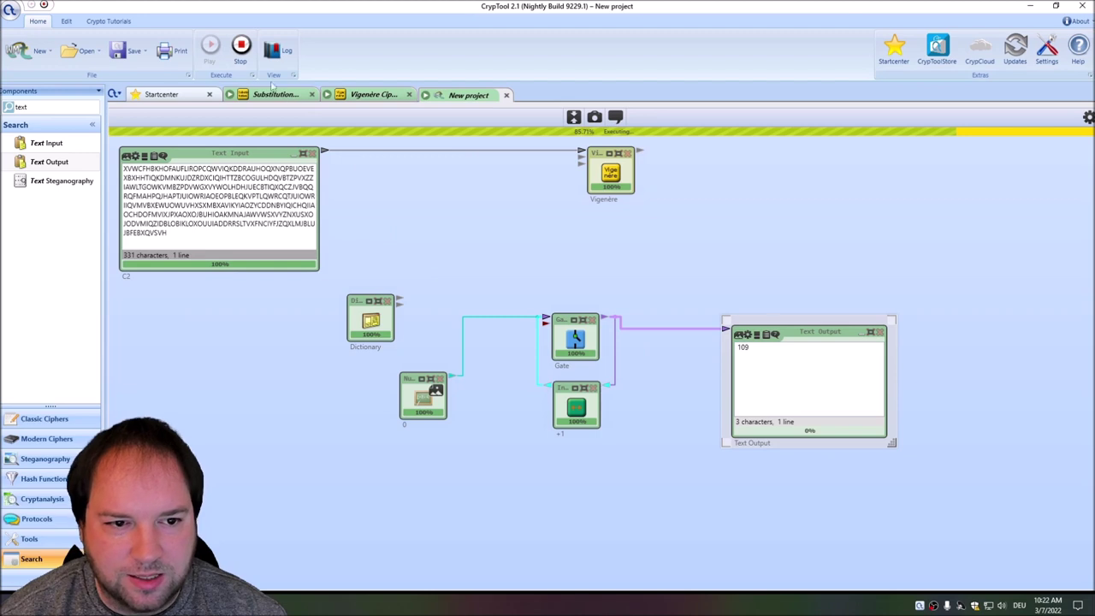
{"action": "key", "text": "shift+F5"}
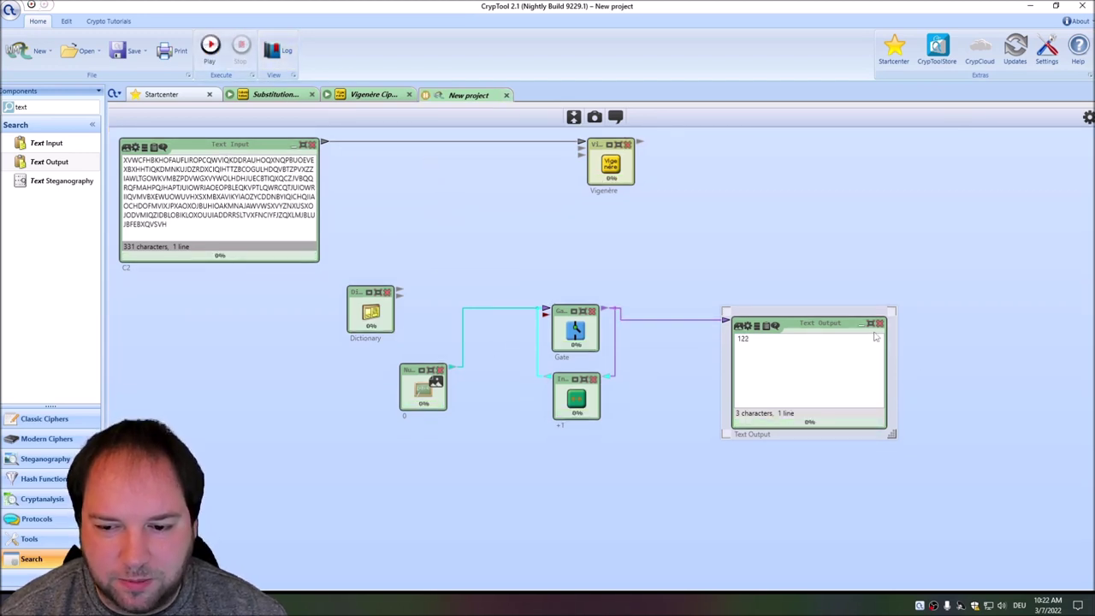
{"action": "left_click", "coordinate": [880, 324]}
- Move the Number Input, Gate and +1 components together down and to the left, below the Dictionary
{"action": "left_click_drag", "start_coordinate": [721, 463], "coordinate": [440, 310]}
{"action": "left_click_drag", "start_coordinate": [428, 399], "coordinate": [174, 491]}
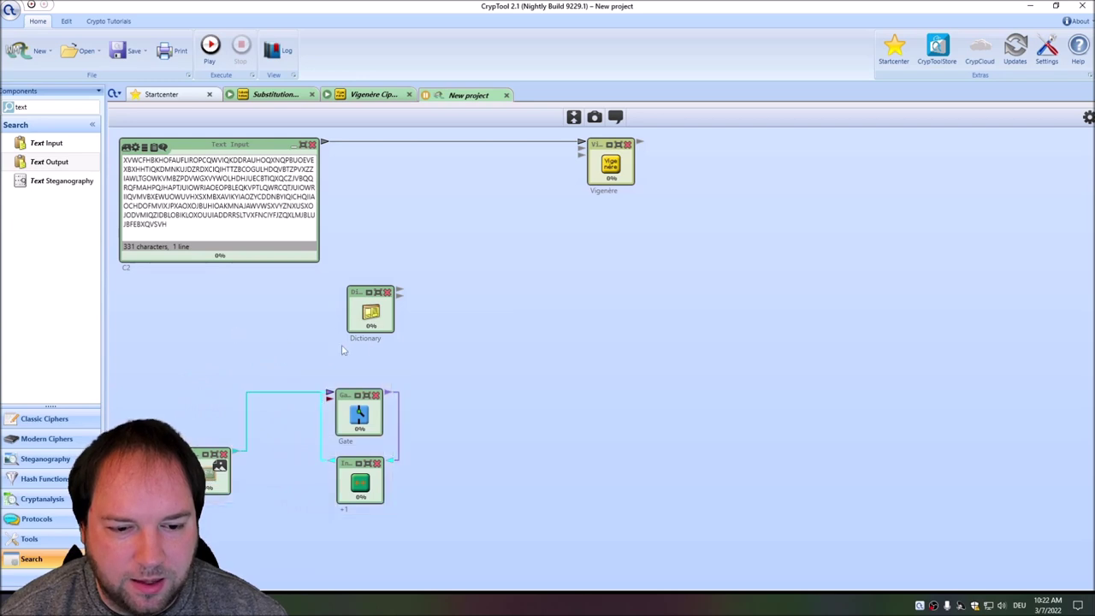
- Add an Array Indexer right of the Dictionary, connecting the Dictionary's second output to its array input and the Gate's output to its index input
{"action": "left_click", "coordinate": [49, 107]}
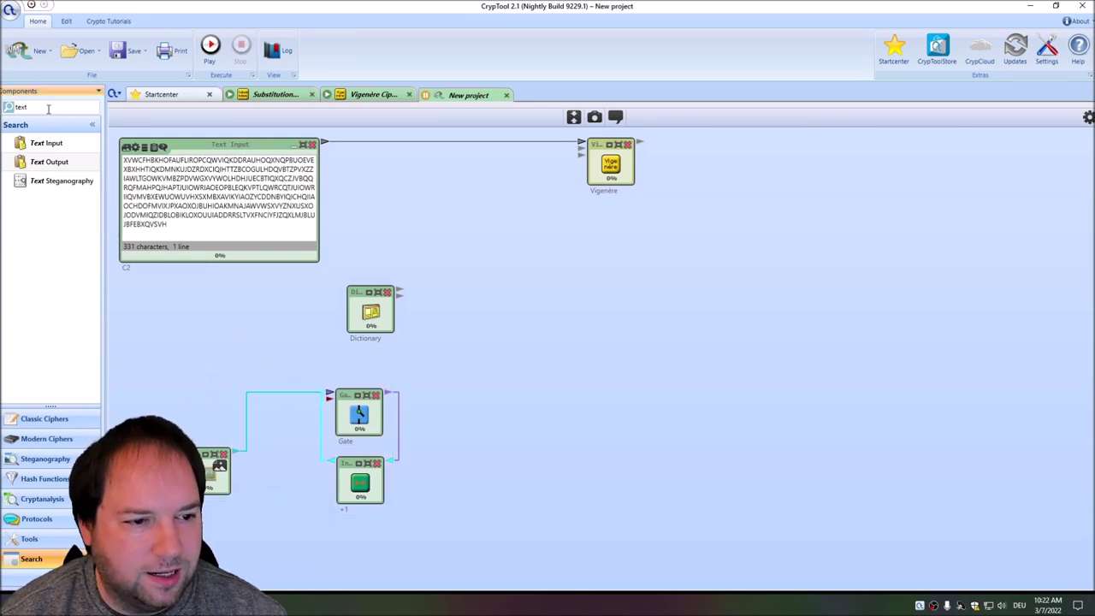
{"action": "double_click", "coordinate": [48, 107]}
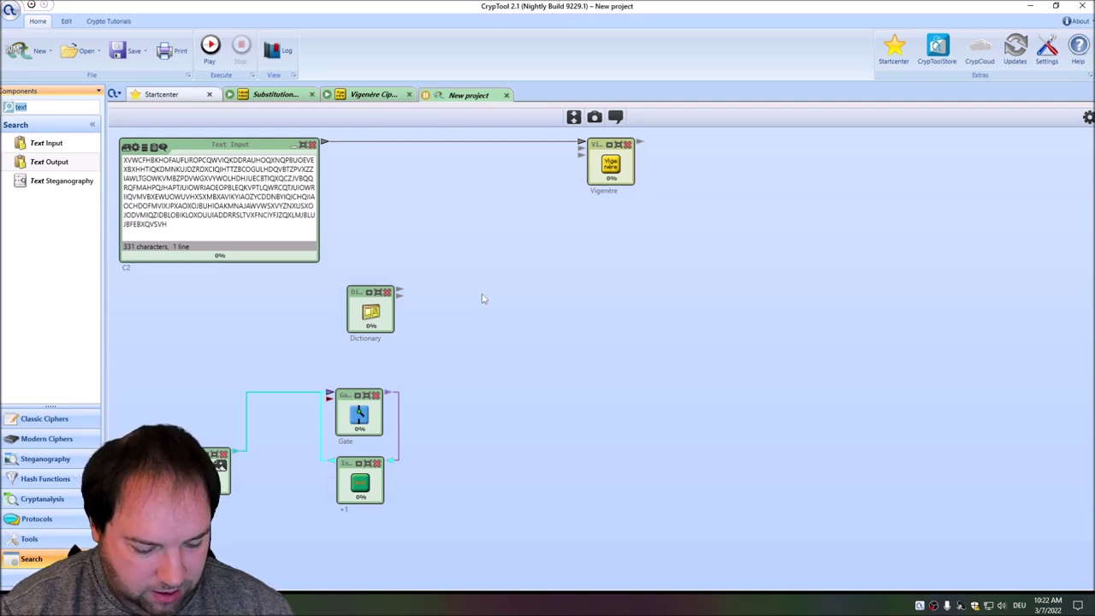
{"action": "key", "text": "BackSpace"}
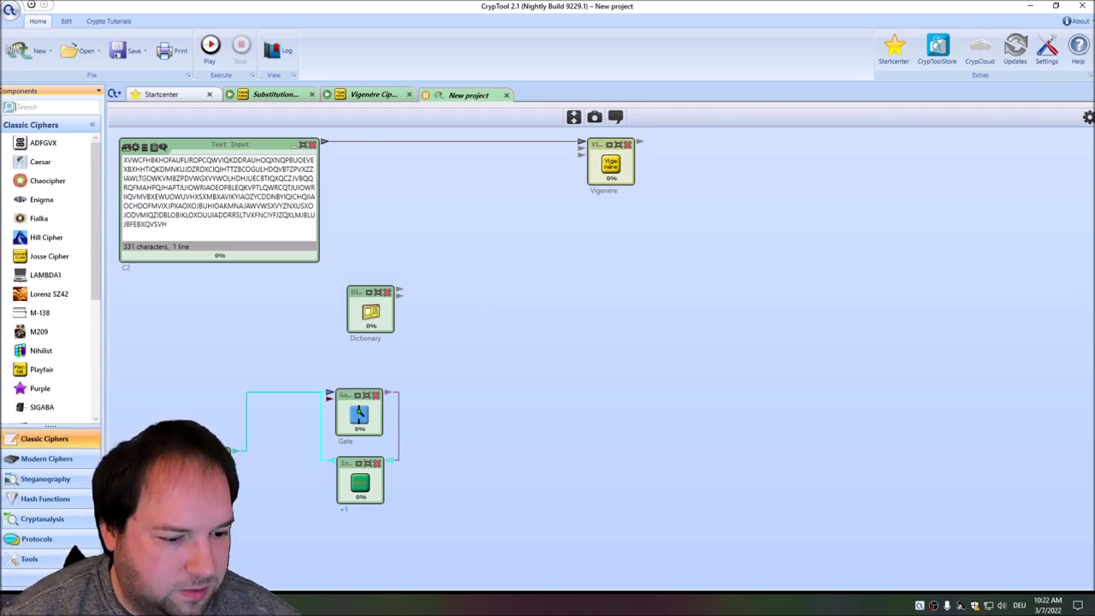
{"action": "left_click", "coordinate": [25, 558]}
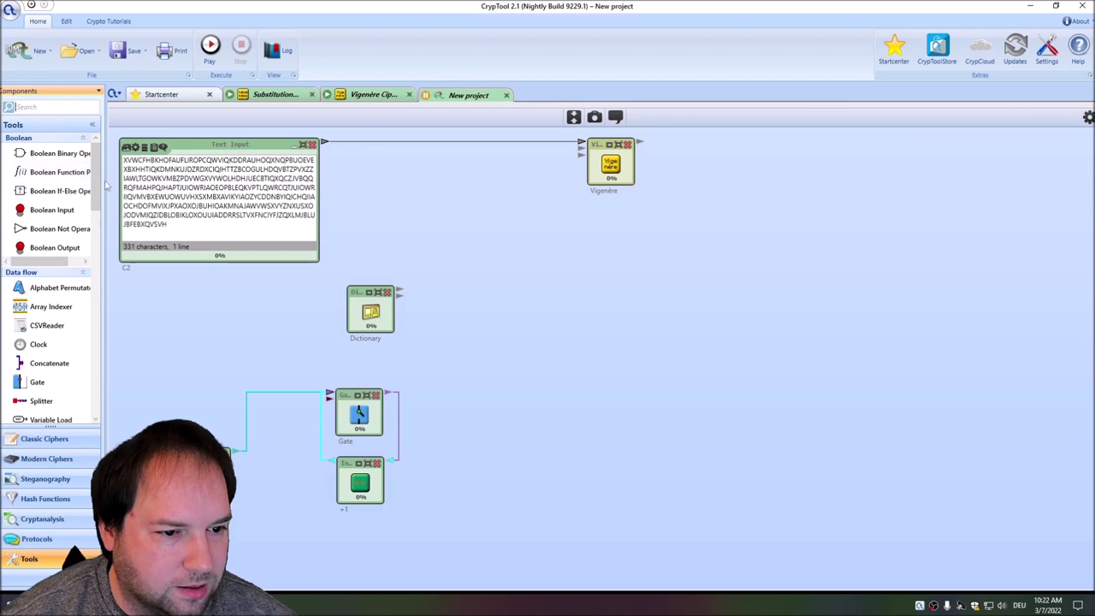
{"action": "left_click_drag", "start_coordinate": [43, 316], "coordinate": [504, 335]}
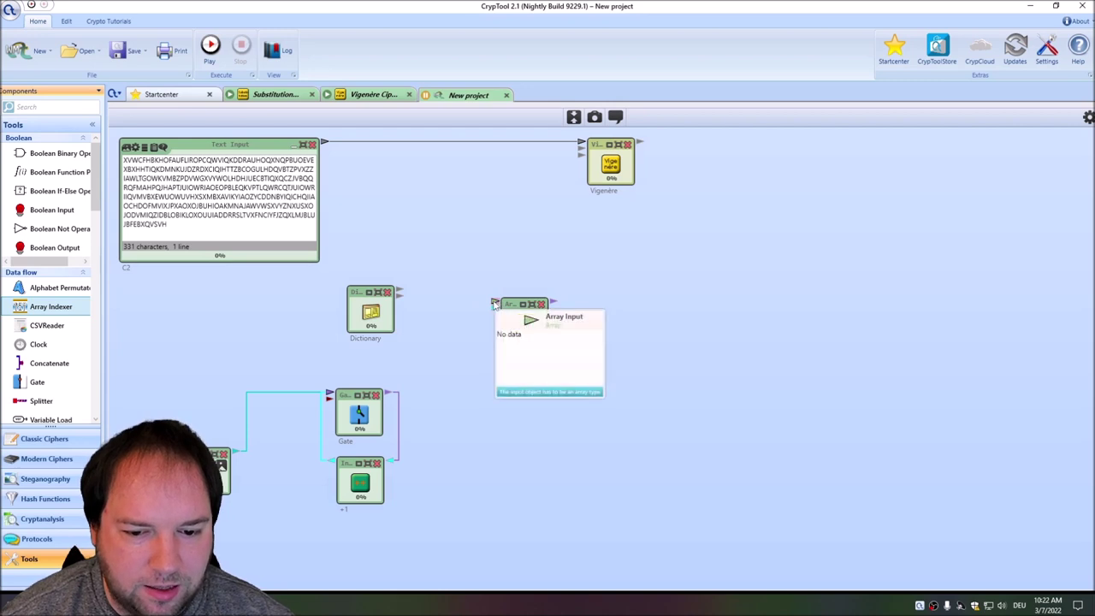
{"action": "left_click_drag", "start_coordinate": [400, 295], "coordinate": [485, 319]}
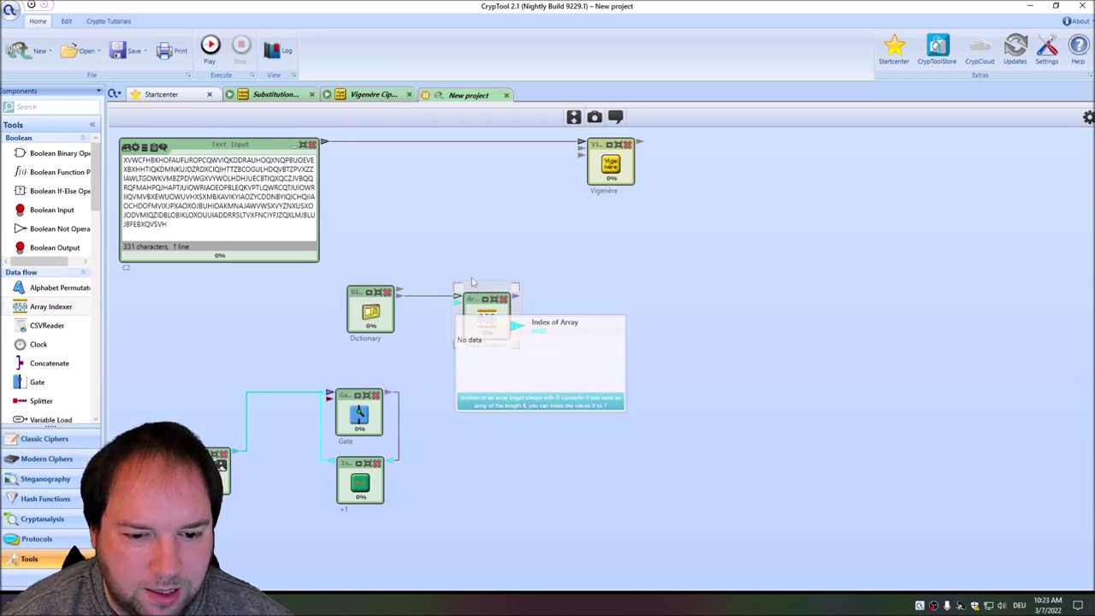
{"action": "left_click_drag", "start_coordinate": [390, 395], "coordinate": [454, 303]}
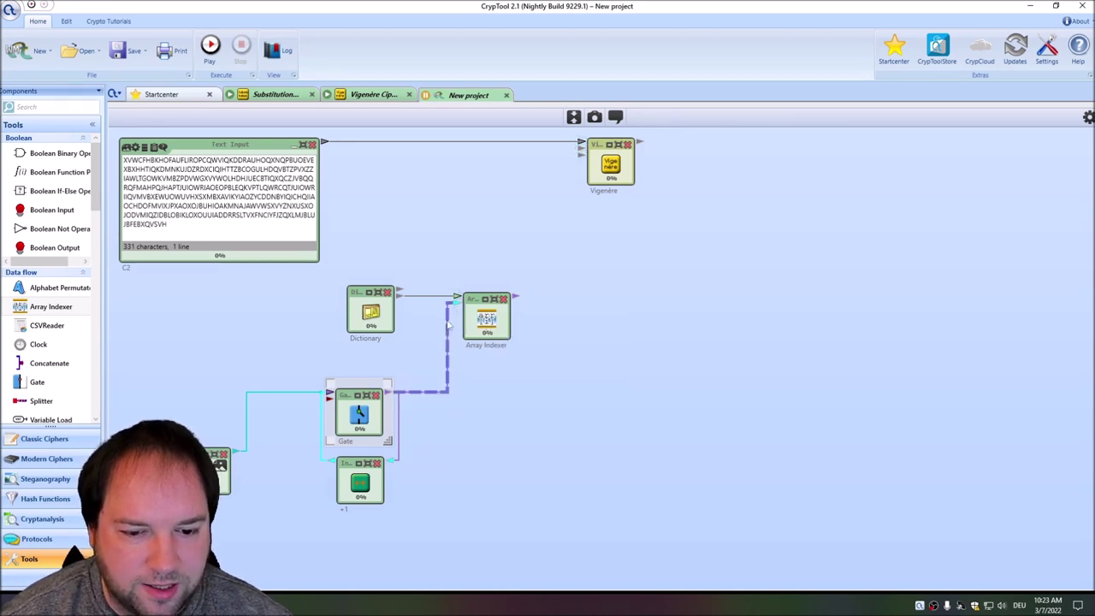
- Attach an enlarged Text Output to the Array Indexer's output and run the workspace briefly to test cycling through the dictionary words
{"action": "left_click_drag", "start_coordinate": [529, 292], "coordinate": [646, 314]}
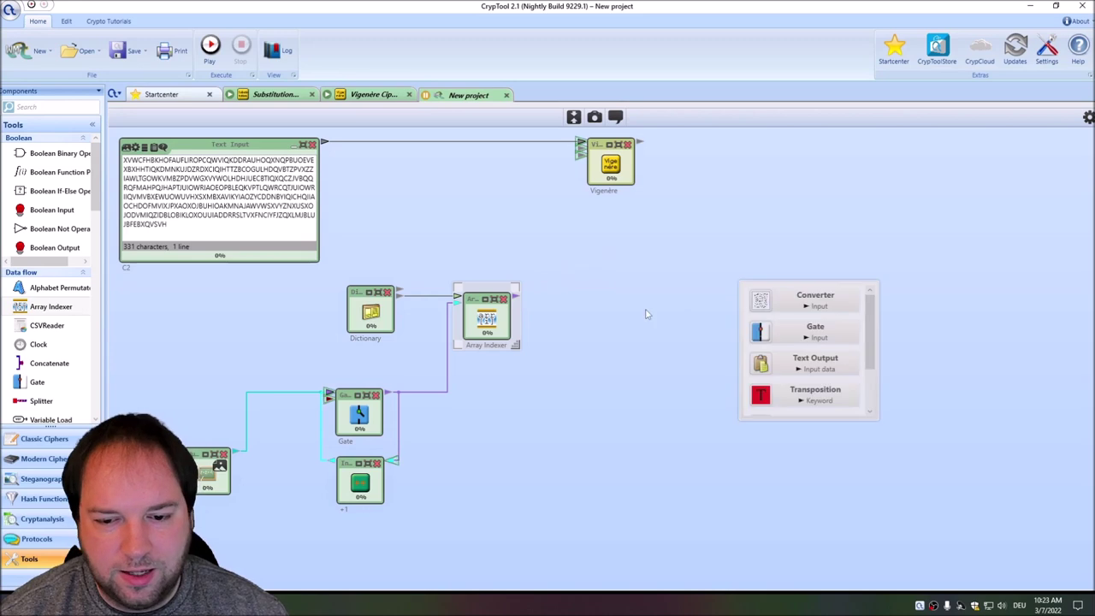
{"action": "left_click", "coordinate": [815, 360]}
{"action": "left_click_drag", "start_coordinate": [722, 322], "coordinate": [810, 402]}
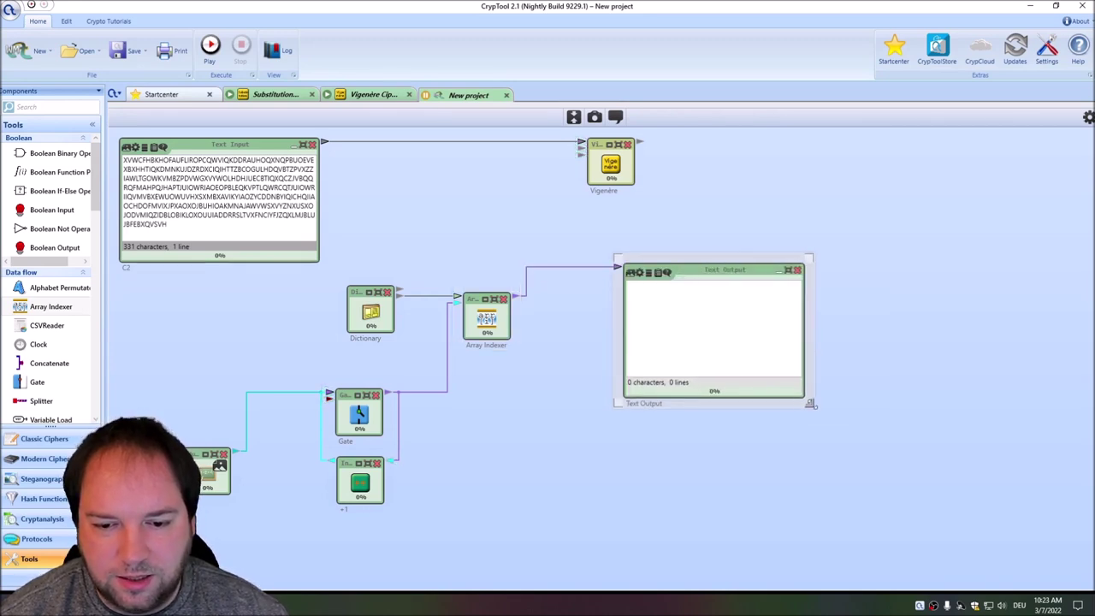
{"action": "left_click", "coordinate": [573, 417]}
{"action": "left_click", "coordinate": [210, 47]}
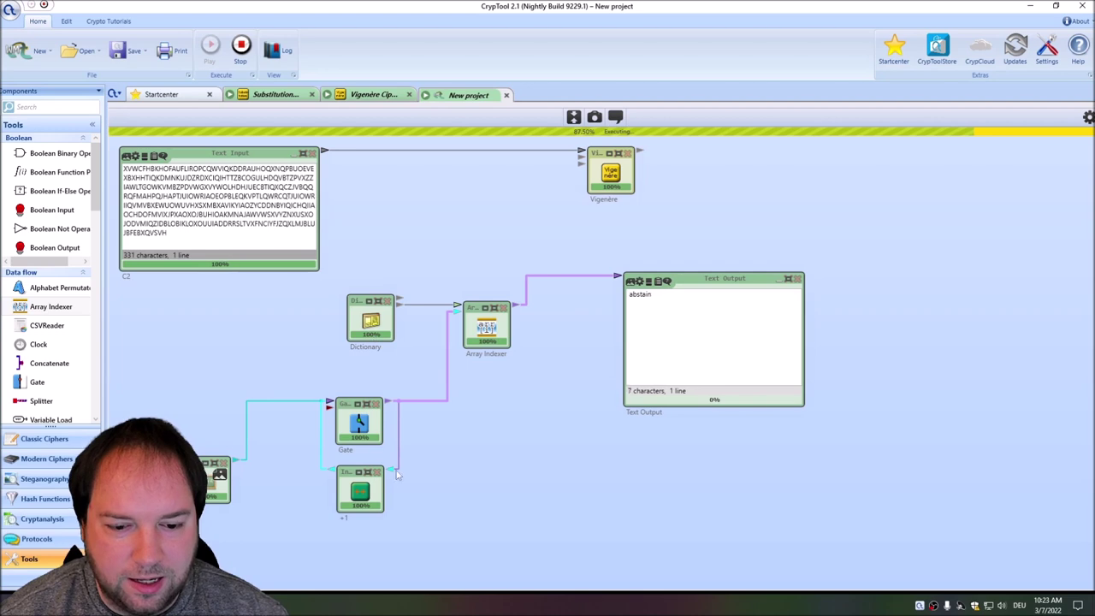
{"action": "left_click", "coordinate": [240, 47]}
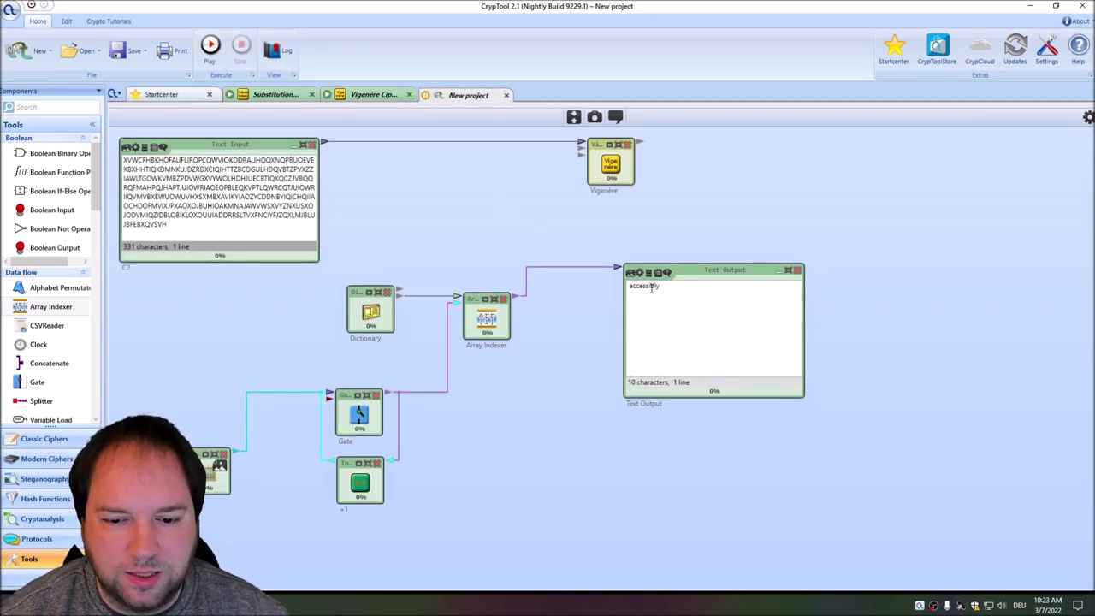
- Move the Dictionary, Array Indexer and counter components together slightly down and to the left, and delete the Text Output
{"action": "left_click_drag", "start_coordinate": [580, 326], "coordinate": [194, 508]}
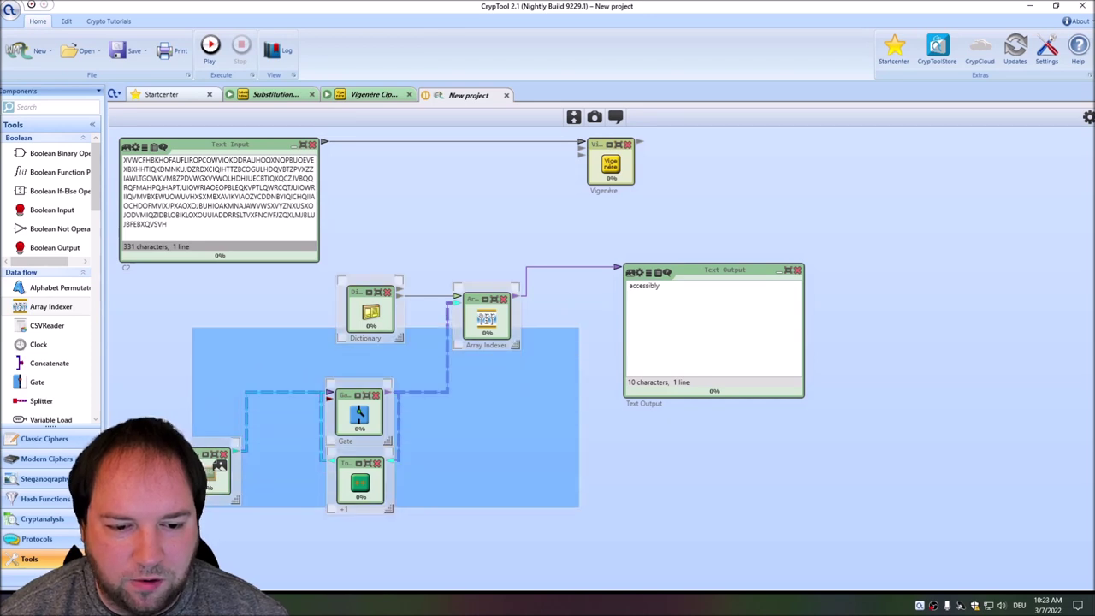
{"action": "left_click_drag", "start_coordinate": [364, 315], "coordinate": [299, 339]}
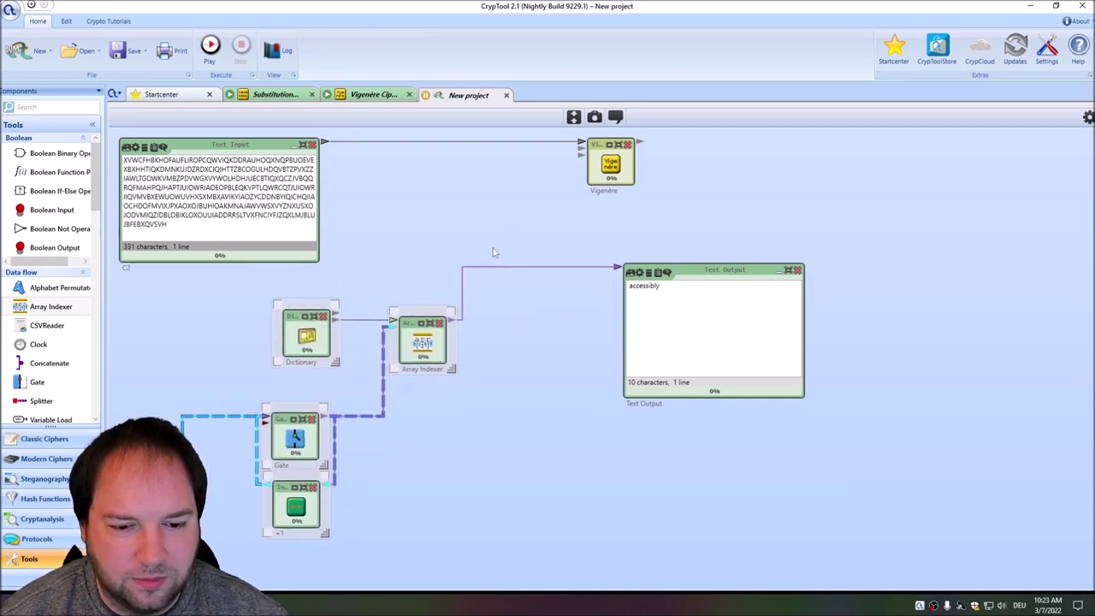
{"action": "left_click", "coordinate": [782, 294]}
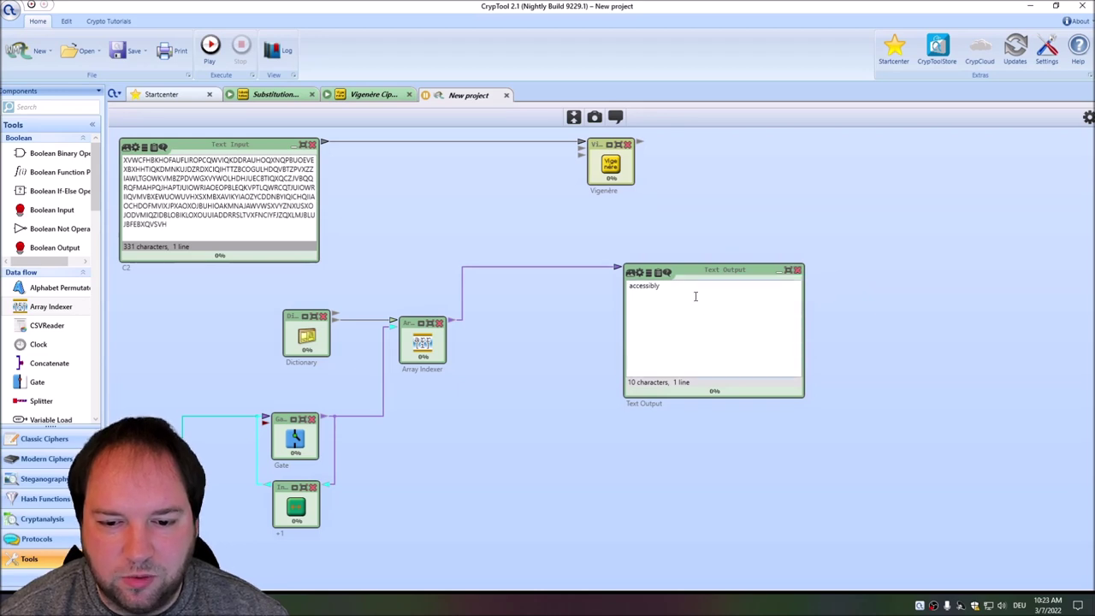
{"action": "left_click", "coordinate": [797, 270]}
- Add a String Operations component to the right of C2 and connect the Array Indexer's output to its first input
{"action": "left_click", "coordinate": [36, 106]}
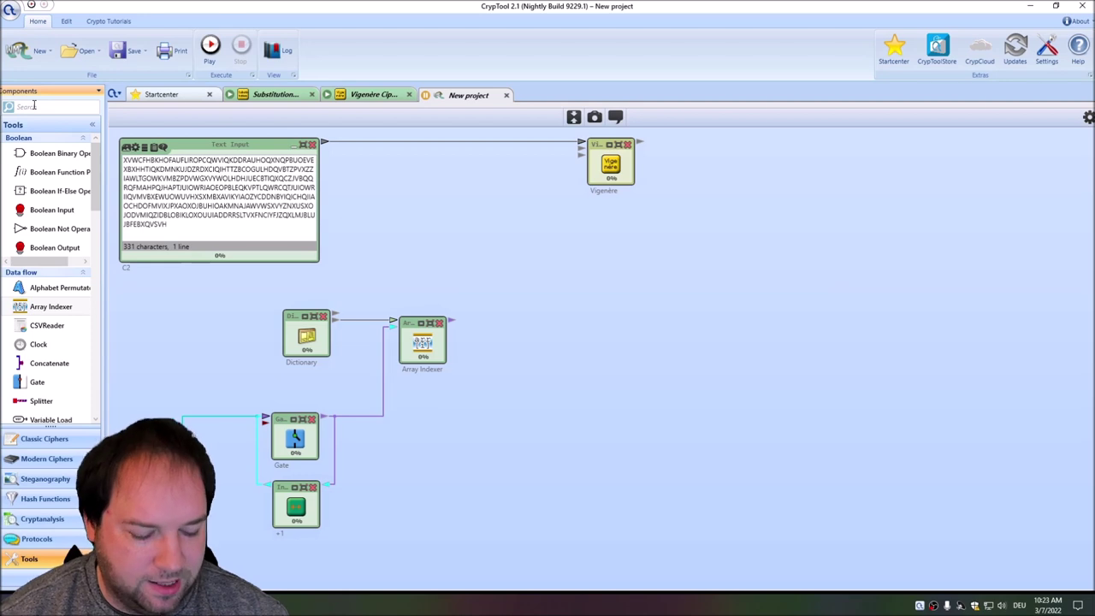
{"action": "type", "text": "string"}
{"action": "left_click_drag", "start_coordinate": [59, 181], "coordinate": [486, 221]}
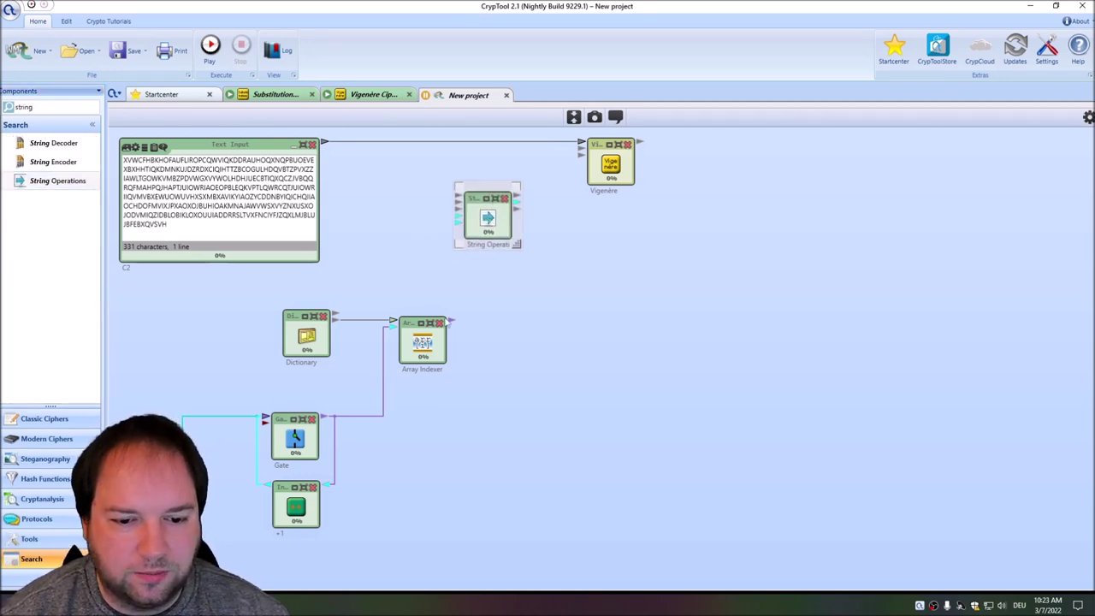
{"action": "left_click_drag", "start_coordinate": [450, 320], "coordinate": [404, 195]}
- Set the String Operations component's operation to ToUppercase
{"action": "left_click", "coordinate": [1087, 117]}
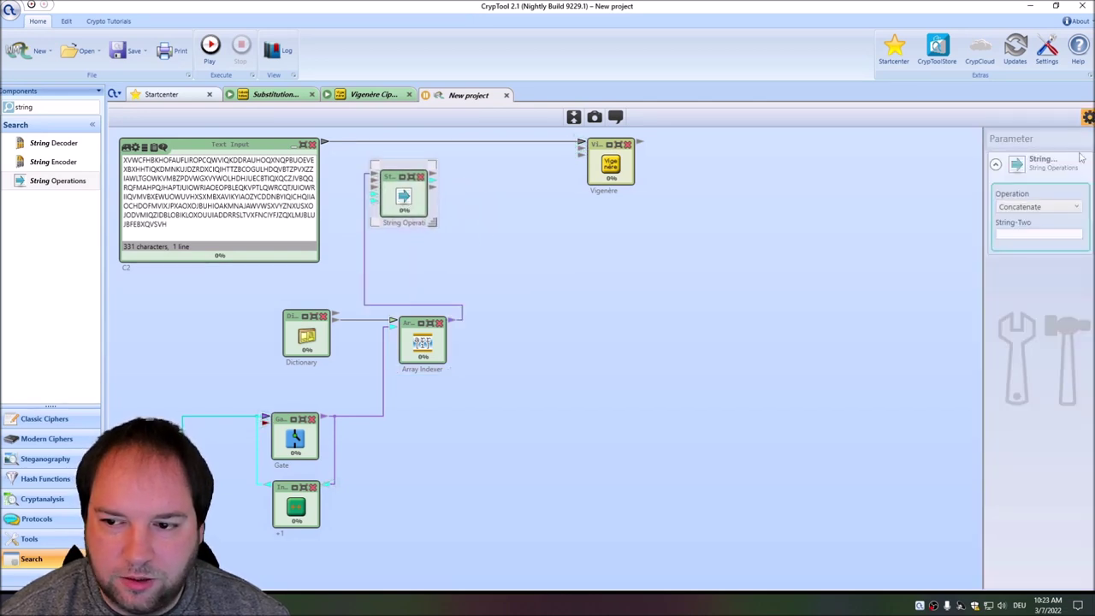
{"action": "left_click", "coordinate": [1035, 208]}
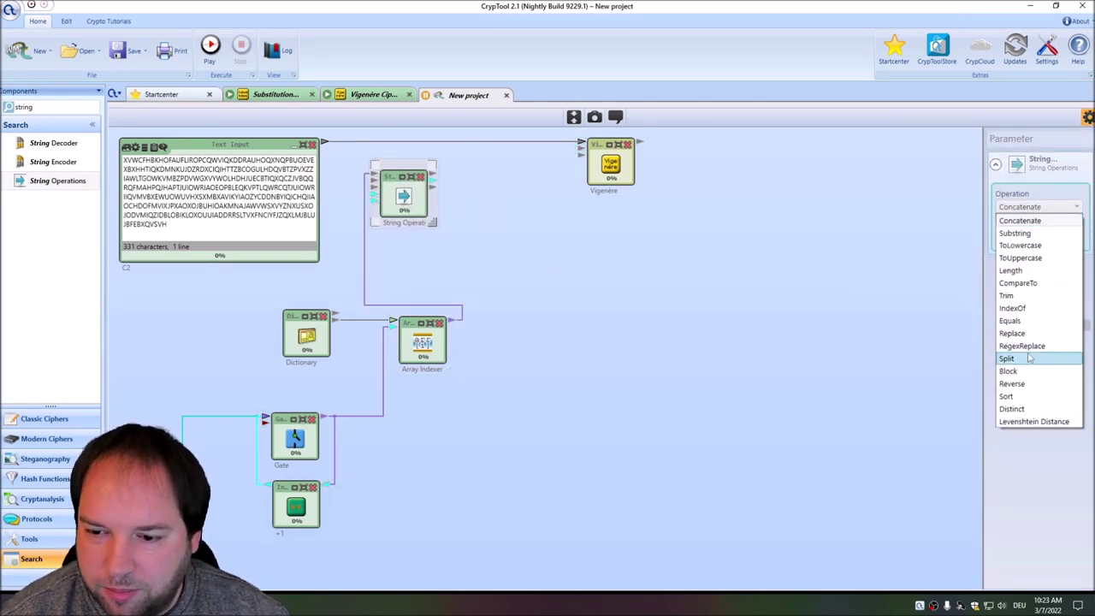
{"action": "left_click", "coordinate": [1037, 258]}
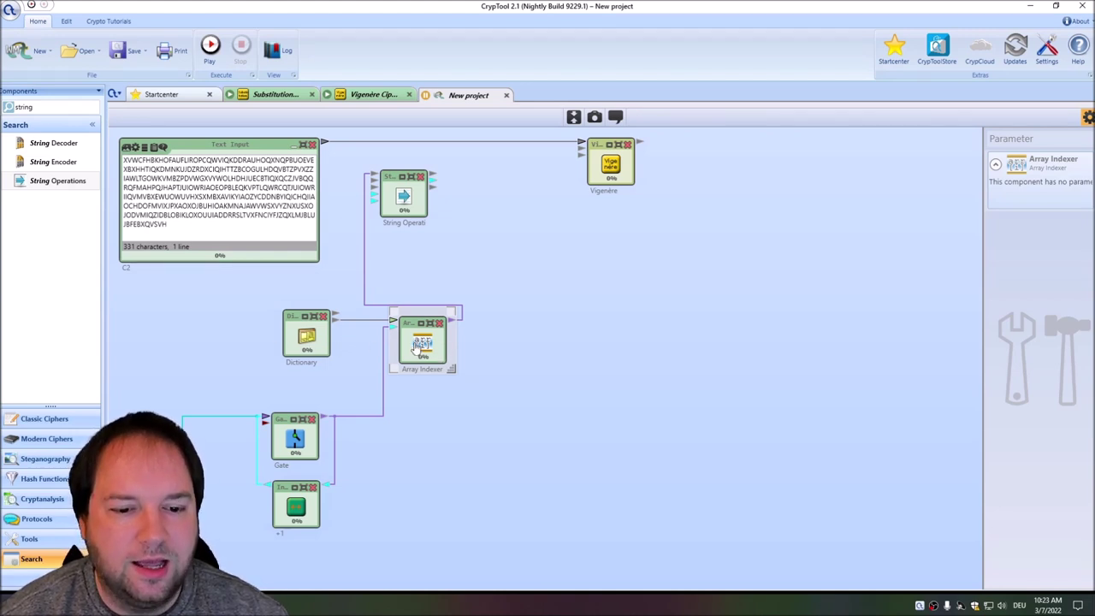
- Add a second String Operations component to the right of the first and connect the first one's output to its first input
{"action": "left_click_drag", "start_coordinate": [34, 183], "coordinate": [484, 197]}
{"action": "key", "text": "ctrl+z"}
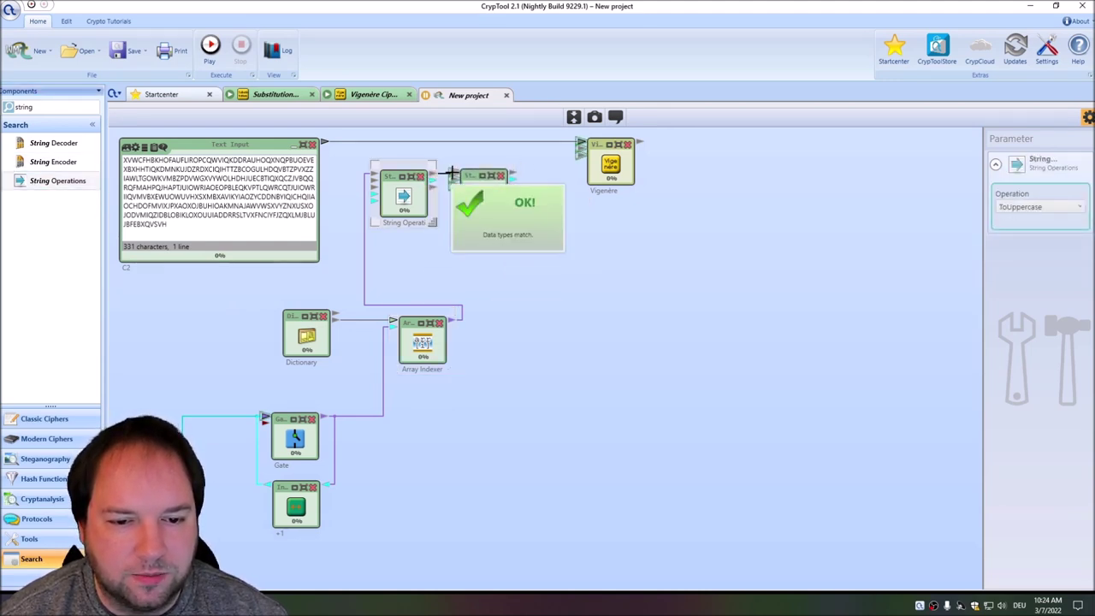
{"action": "left_click", "coordinate": [488, 197]}
- Attach a Text Output component to the second String Operations component's output, placed below the Vigenère component
{"action": "left_click_drag", "start_coordinate": [516, 176], "coordinate": [740, 338]}
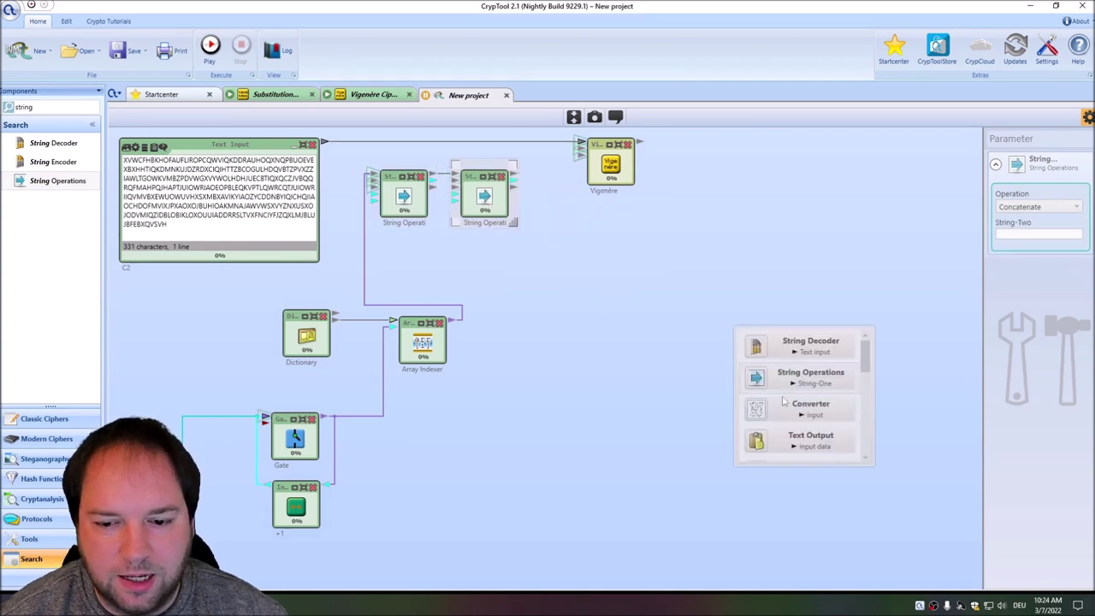
{"action": "left_click", "coordinate": [819, 446]}
{"action": "left_click", "coordinate": [715, 364]}
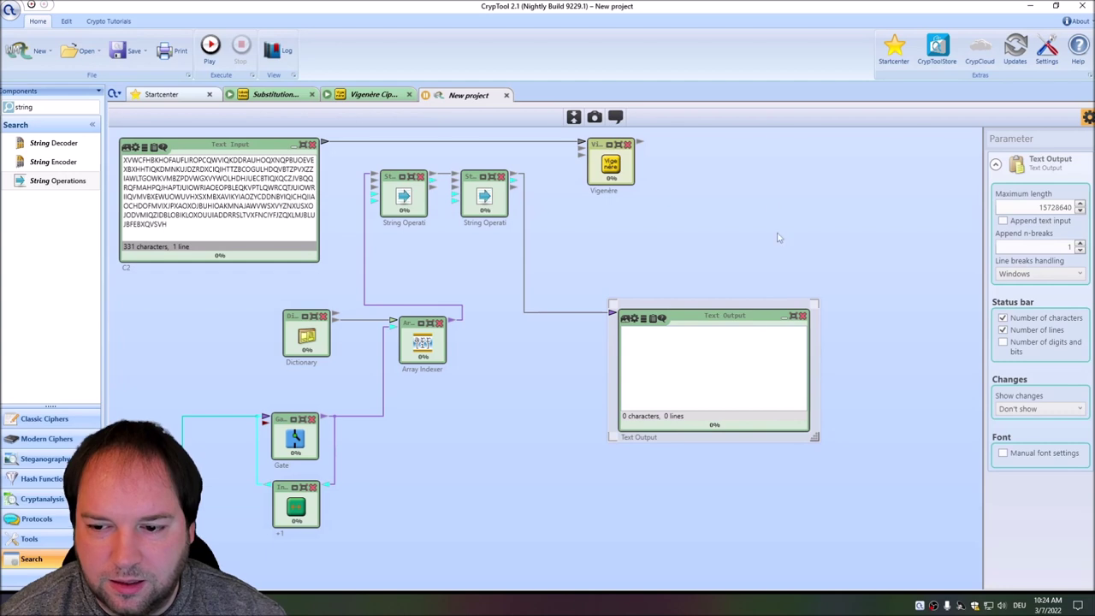
- Set the second String Operations component to RegexReplace with String-Two ^[A-Z] and an empty String-Three, and test-run the workspace
{"action": "left_click", "coordinate": [482, 204]}
{"action": "left_click", "coordinate": [1035, 207]}
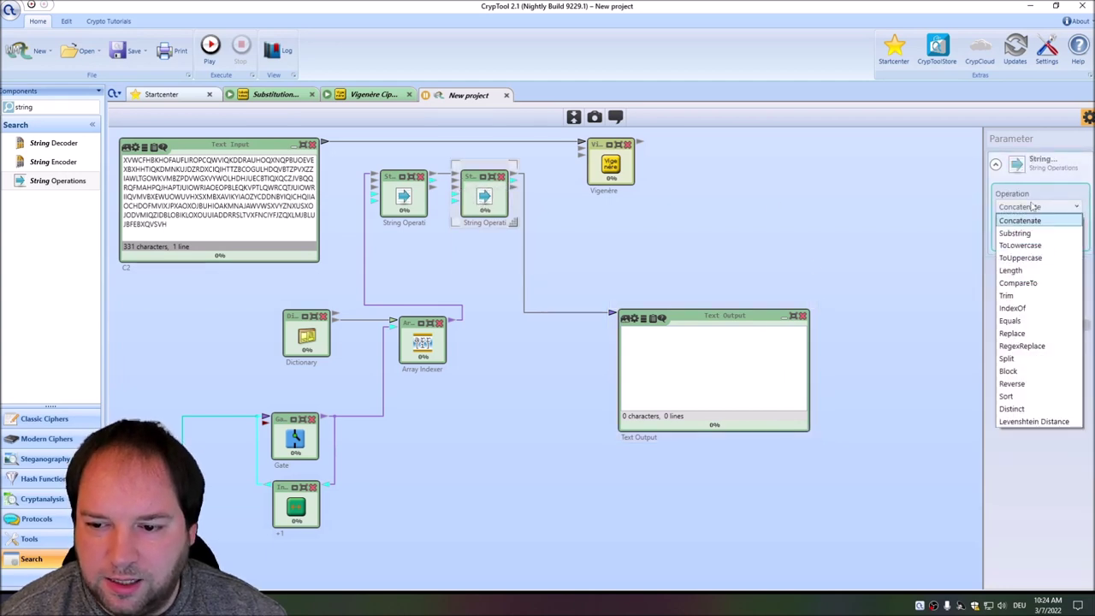
{"action": "left_click", "coordinate": [1027, 346]}
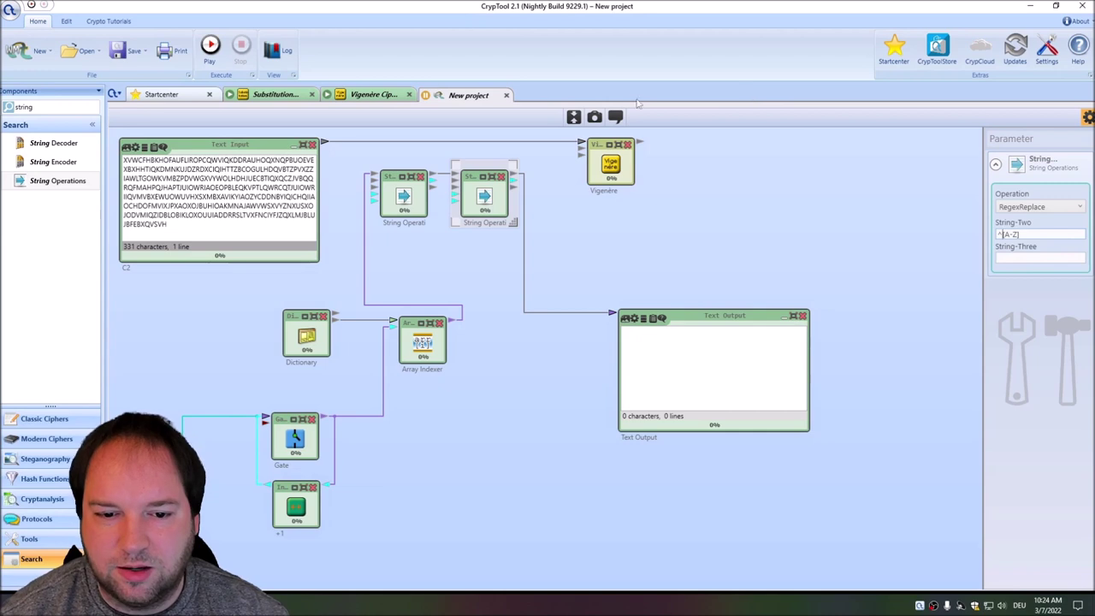
{"action": "left_click", "coordinate": [211, 47]}
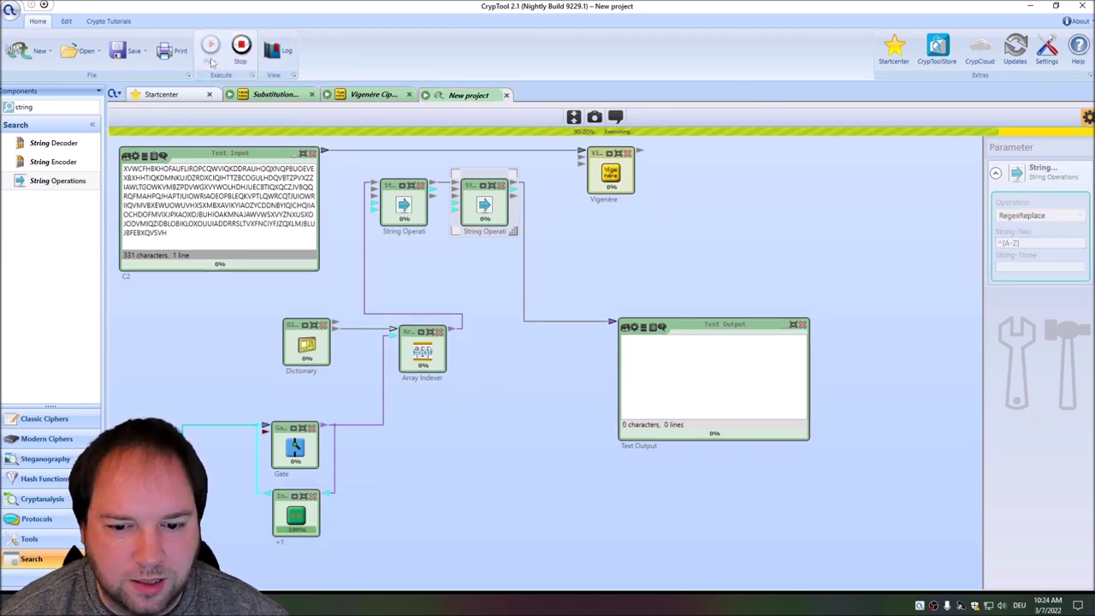
{"action": "left_click", "coordinate": [242, 48]}
- Set the second String Operations component's String-Two pattern to [^A-Z], run the workspace briefly and check the word in the Text Output
{"action": "left_click", "coordinate": [487, 208]}
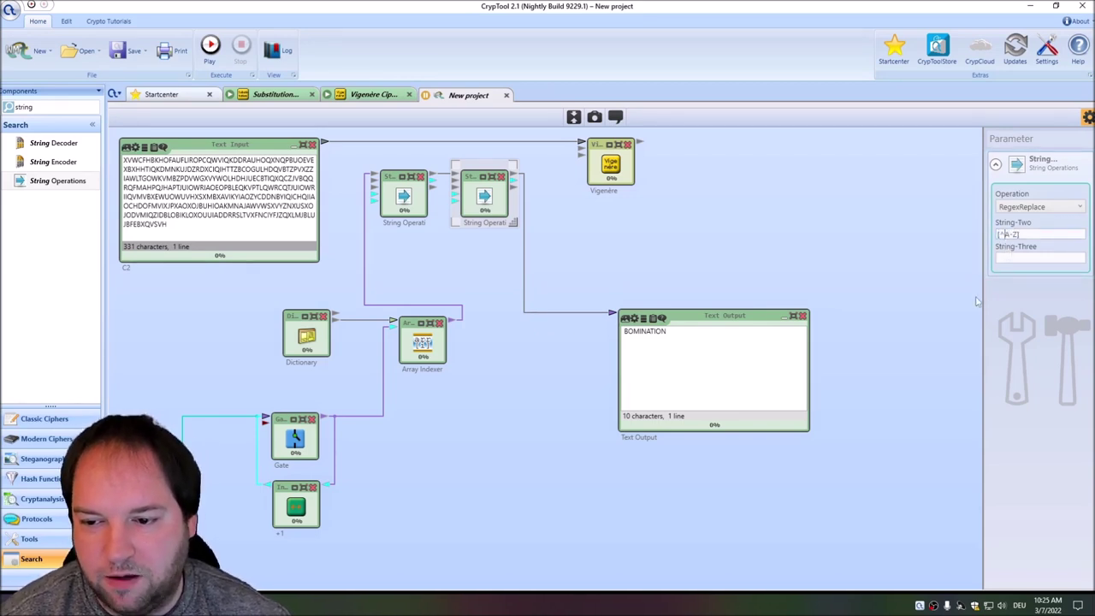
{"action": "left_click", "coordinate": [212, 49]}
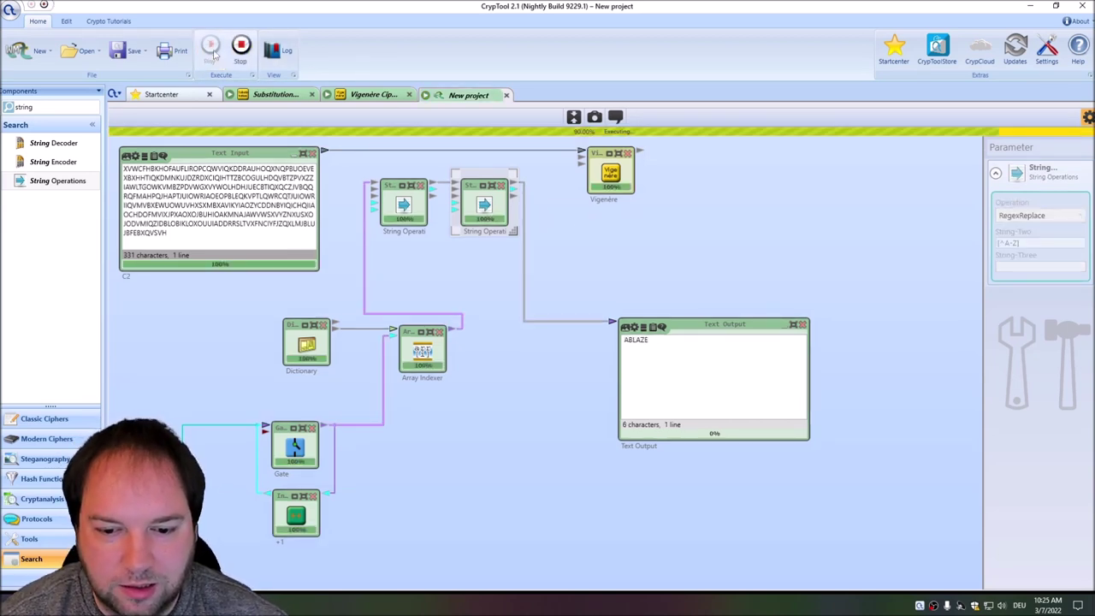
{"action": "left_click", "coordinate": [246, 55]}
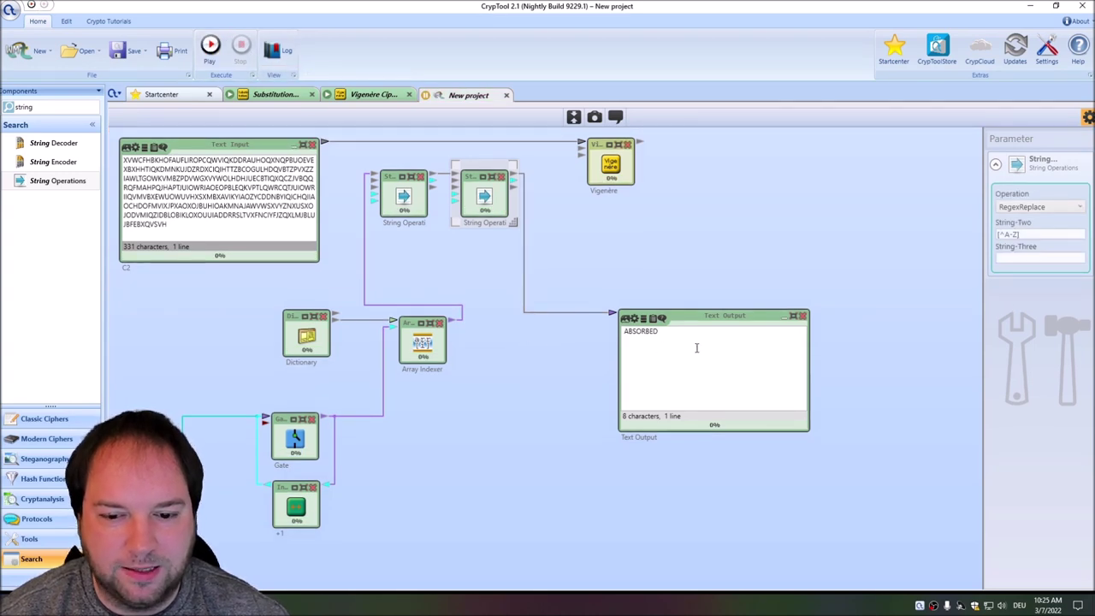
{"action": "left_click_drag", "start_coordinate": [666, 335], "coordinate": [588, 331]}
{"action": "left_click", "coordinate": [576, 368]}
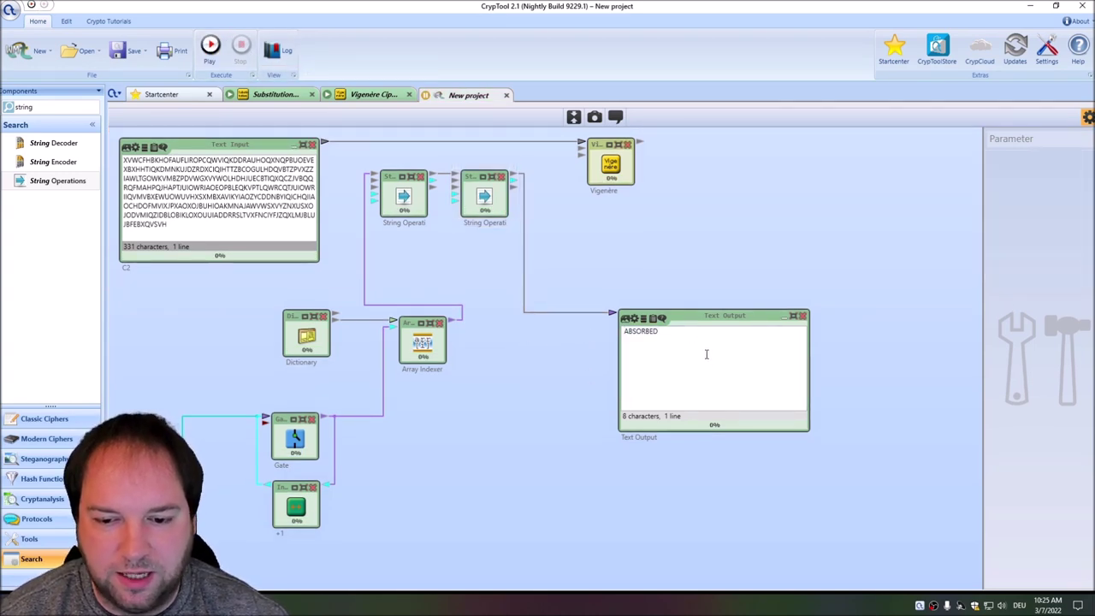
{"action": "left_click_drag", "start_coordinate": [658, 335], "coordinate": [575, 338]}
{"action": "left_click", "coordinate": [794, 358]}
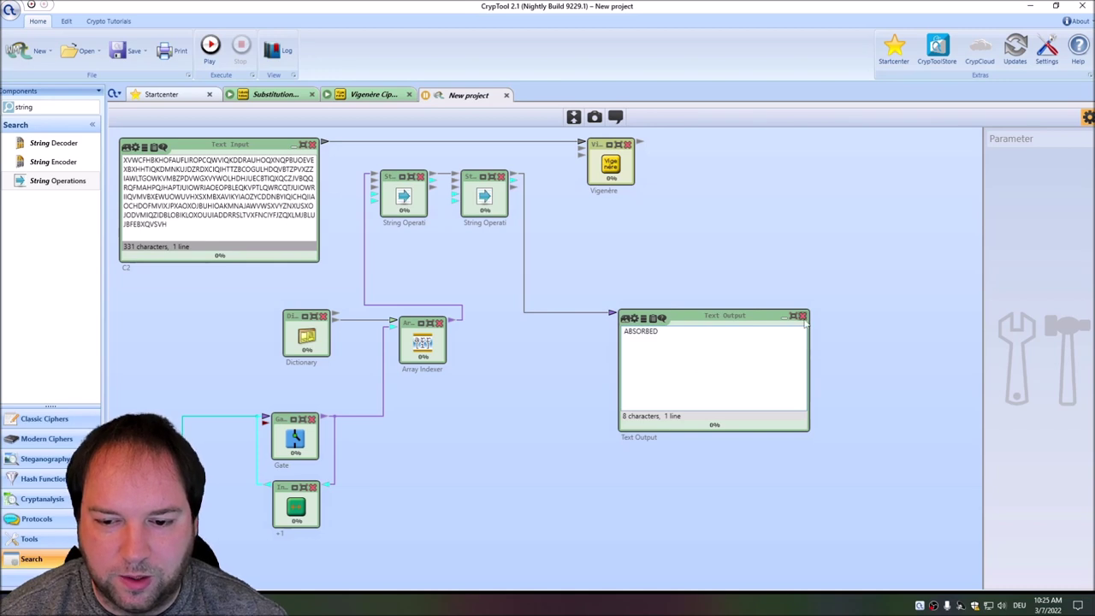
- Replace the second String Operations component's Text Output with a link to the Vigenère key input, and attach a Text Output beside the Vigenère component
{"action": "left_click", "coordinate": [803, 316]}
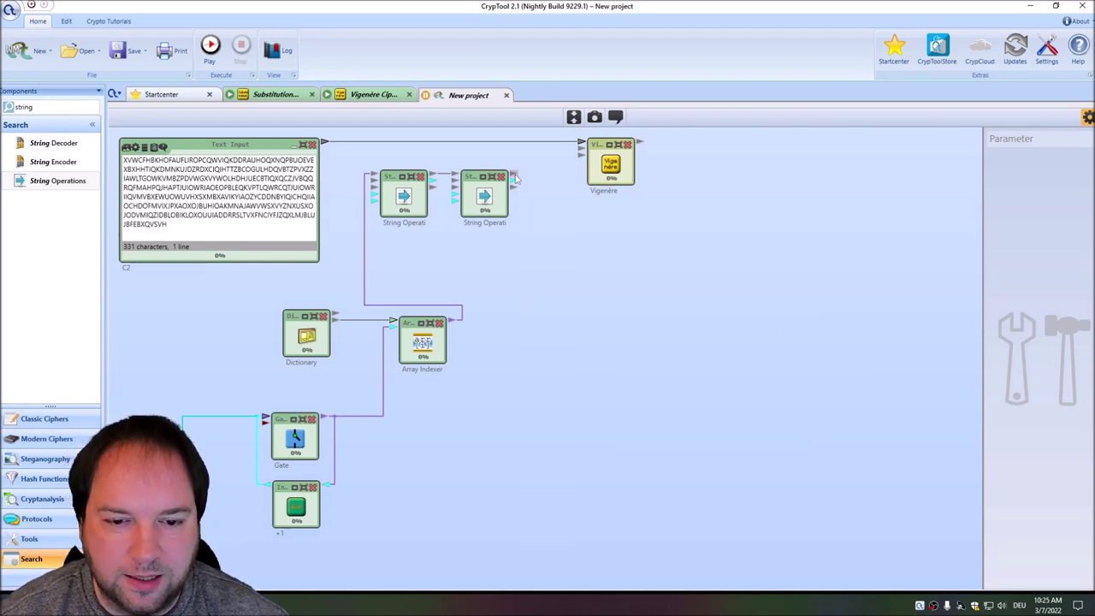
{"action": "left_click_drag", "start_coordinate": [514, 175], "coordinate": [868, 291]}
{"action": "left_click", "coordinate": [935, 237]}
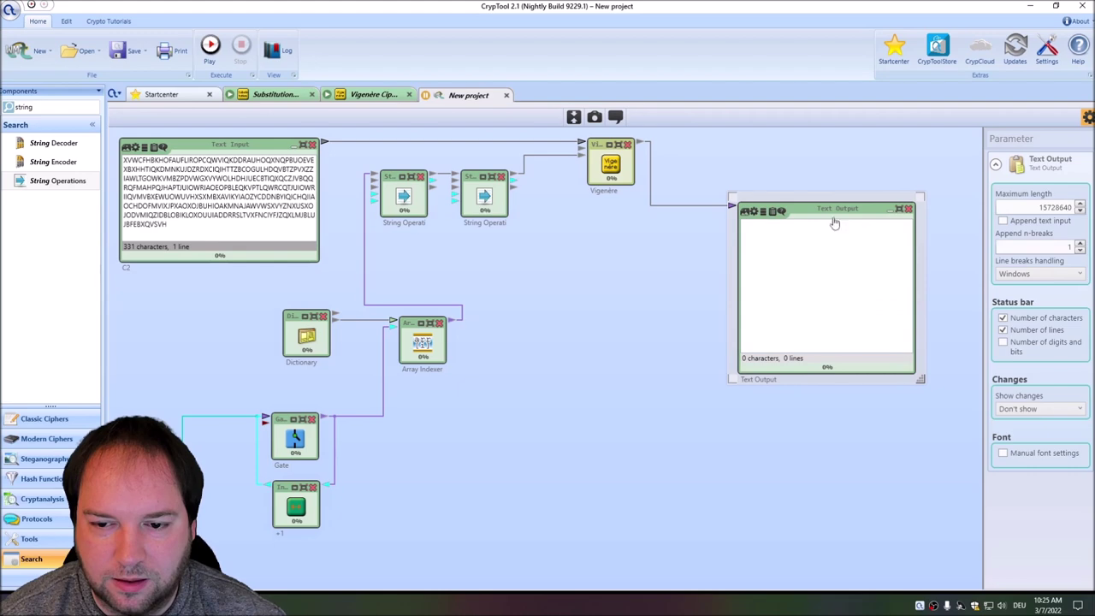
{"action": "left_click_drag", "start_coordinate": [830, 214], "coordinate": [773, 150]}
- Run the workspace, check the Vigenère component's text output and settings, and stop the run
{"action": "left_click", "coordinate": [210, 47]}
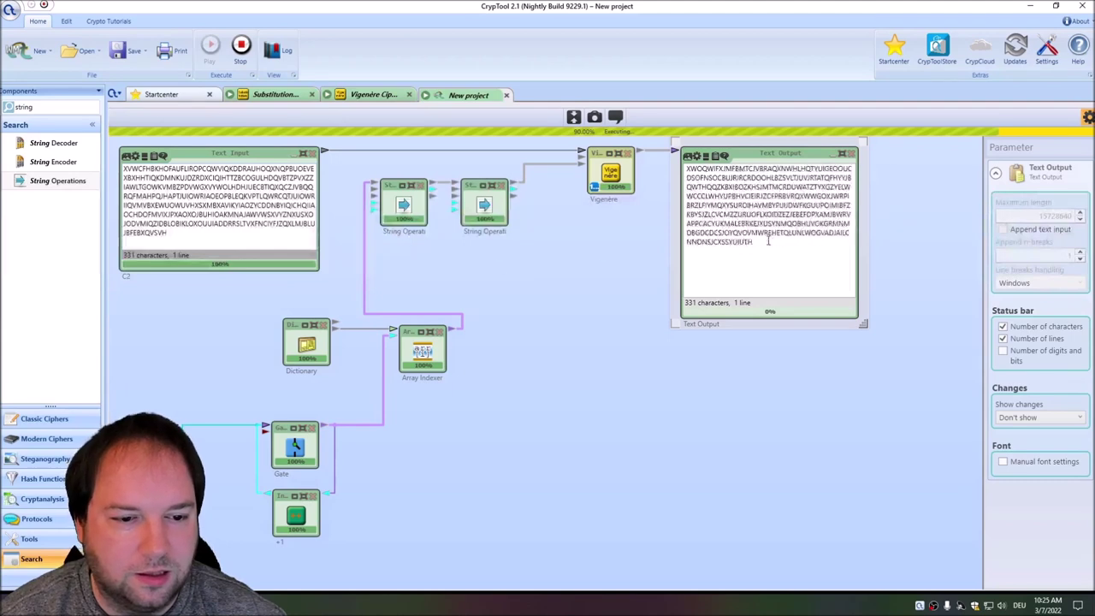
{"action": "left_click", "coordinate": [607, 175]}
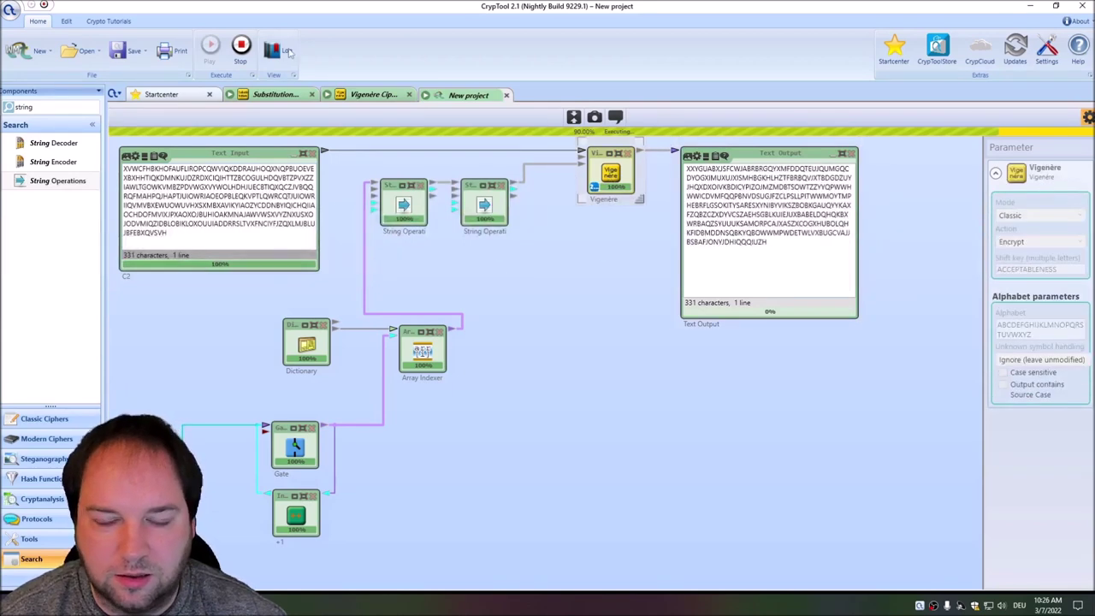
{"action": "left_click", "coordinate": [239, 49]}
- Set the Vigenère component's action to Decrypt and run the workspace again
{"action": "left_click", "coordinate": [1040, 233]}
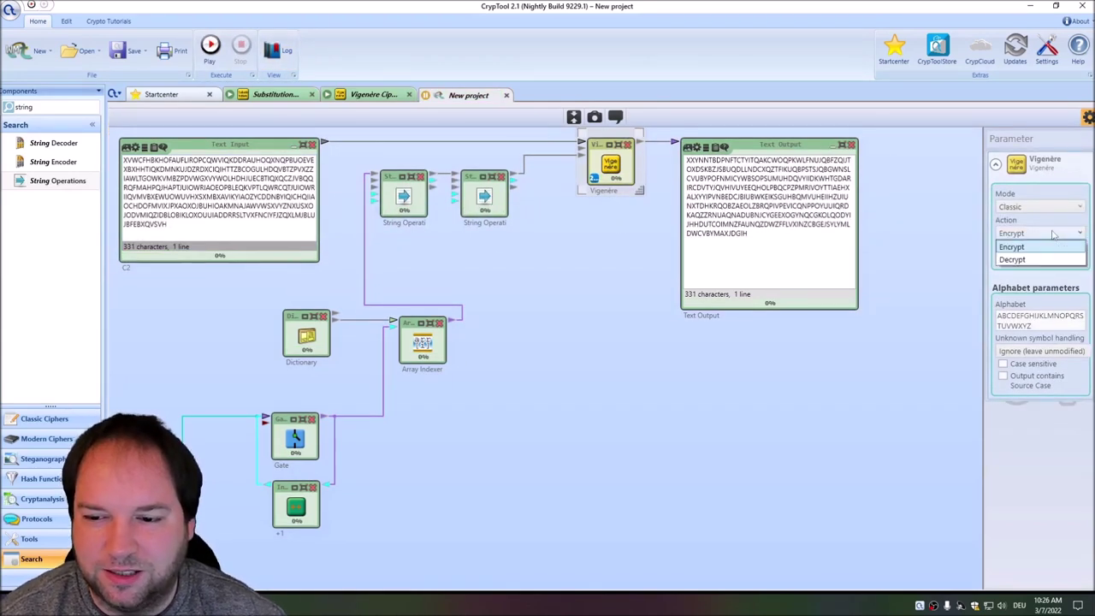
{"action": "left_click", "coordinate": [1018, 259]}
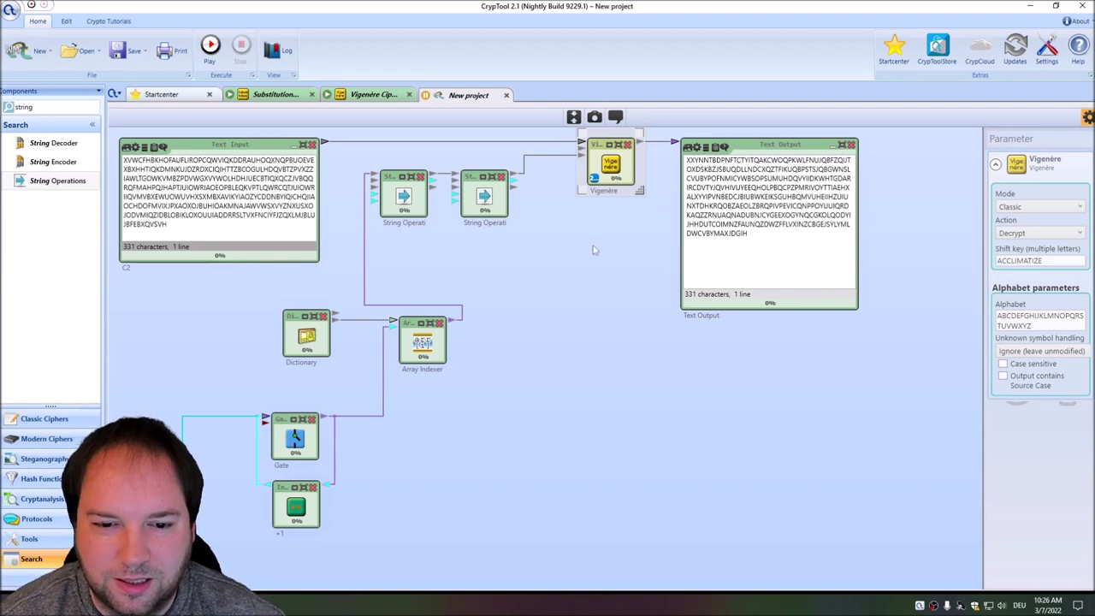
{"action": "left_click", "coordinate": [594, 250]}
{"action": "left_click", "coordinate": [622, 165]}
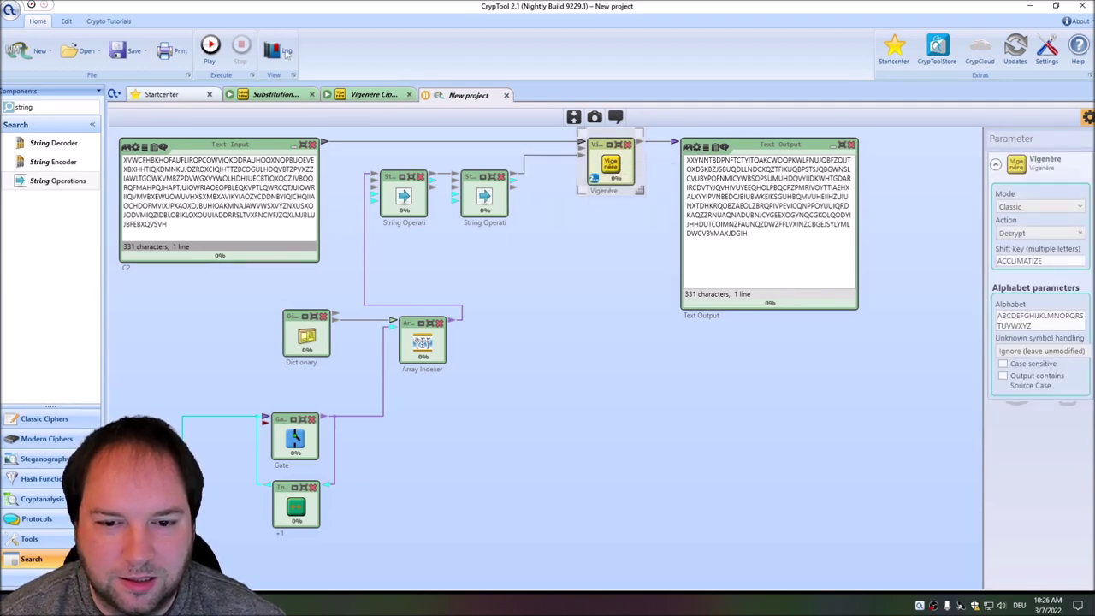
{"action": "left_click", "coordinate": [211, 47]}
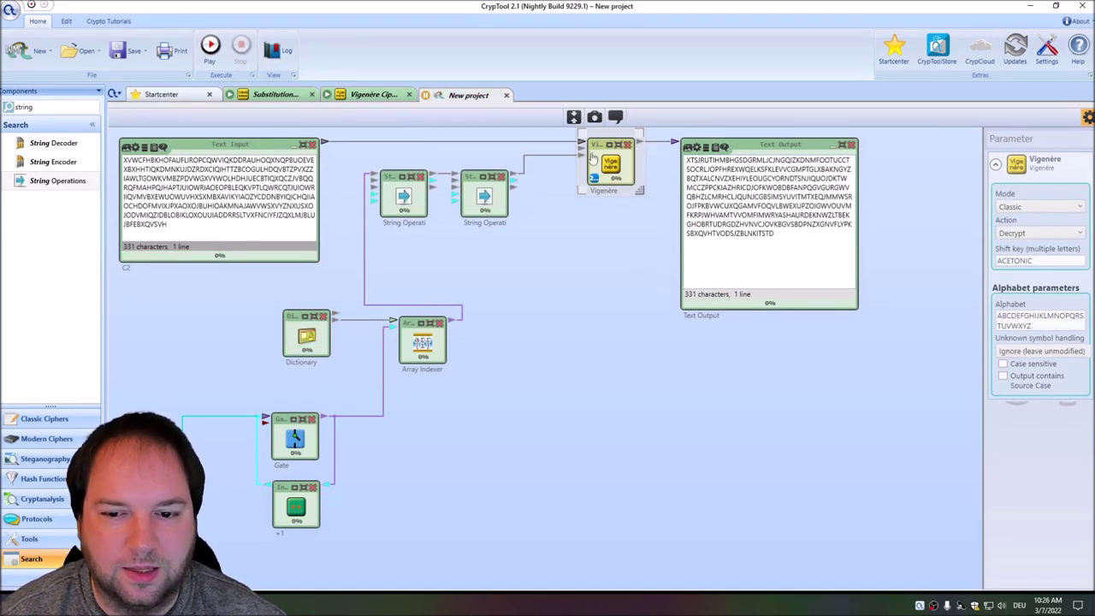
- Delete the Text Output attached to the Vigenère component and shift the Vigenère component slightly to the left
{"action": "left_click", "coordinate": [844, 152]}
{"action": "key", "text": "Delete"}
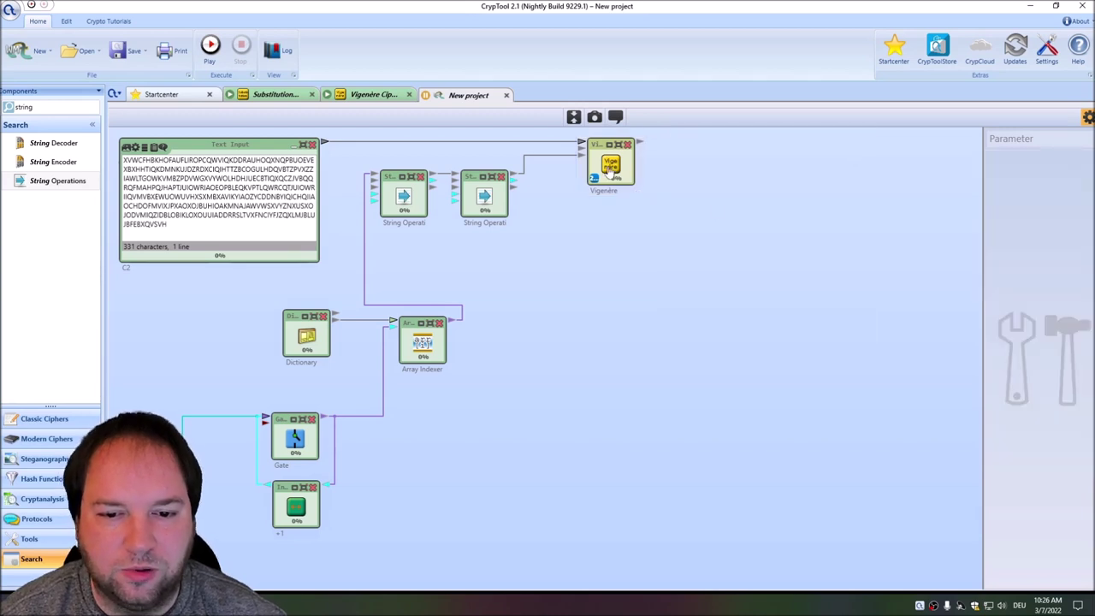
{"action": "left_click_drag", "start_coordinate": [611, 171], "coordinate": [596, 170]}
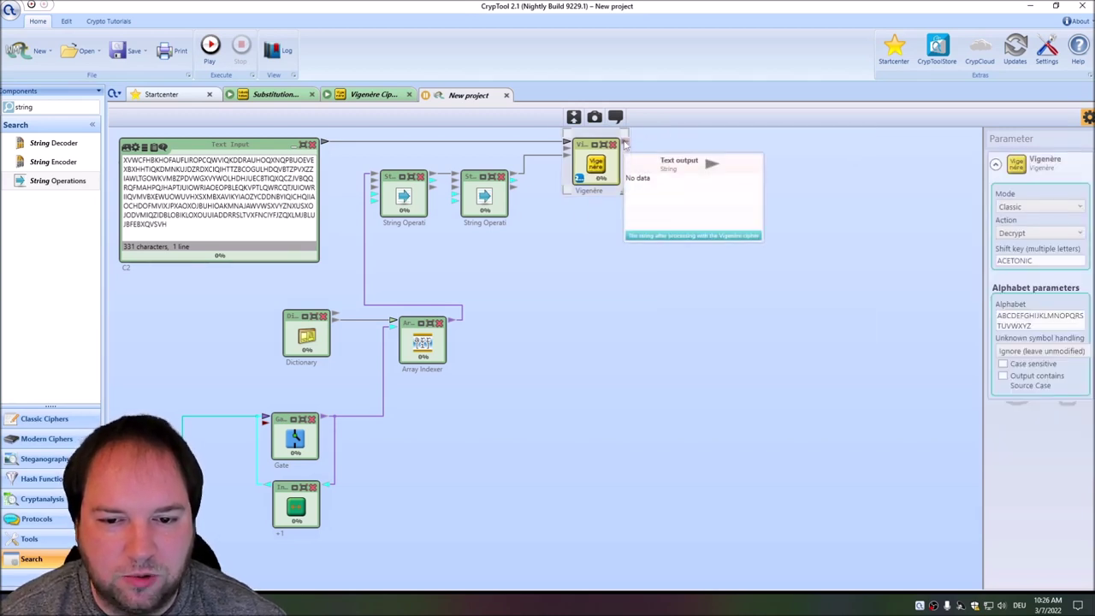
{"action": "left_click", "coordinate": [721, 215]}
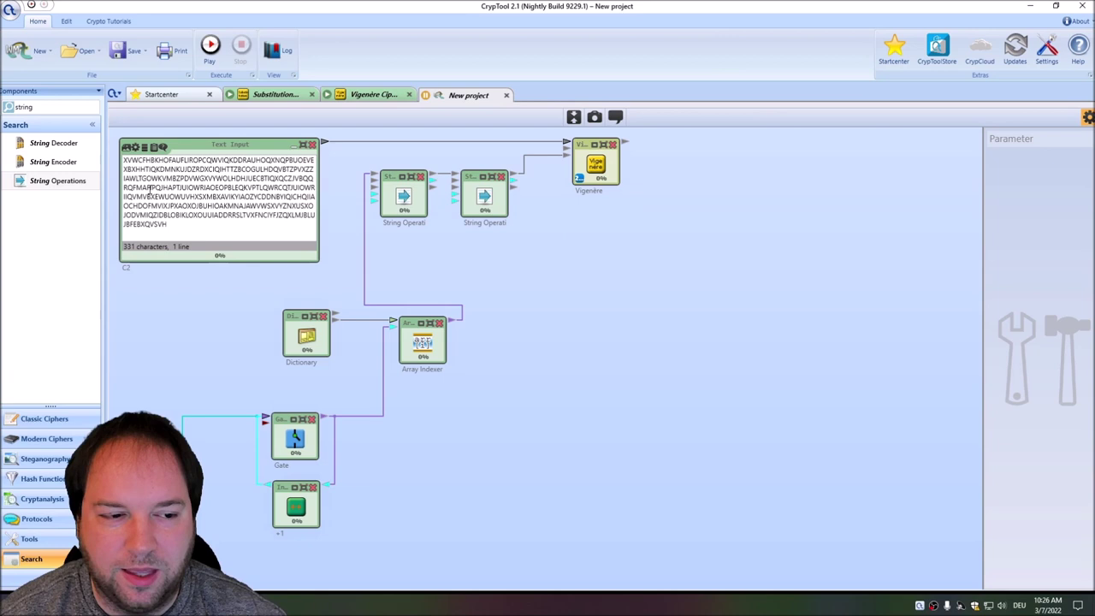
- Add a Cost Function component below the Vigenère component and connect the Vigenère text output to its input
{"action": "double_click", "coordinate": [51, 110]}
{"action": "type", "text": "cost"}
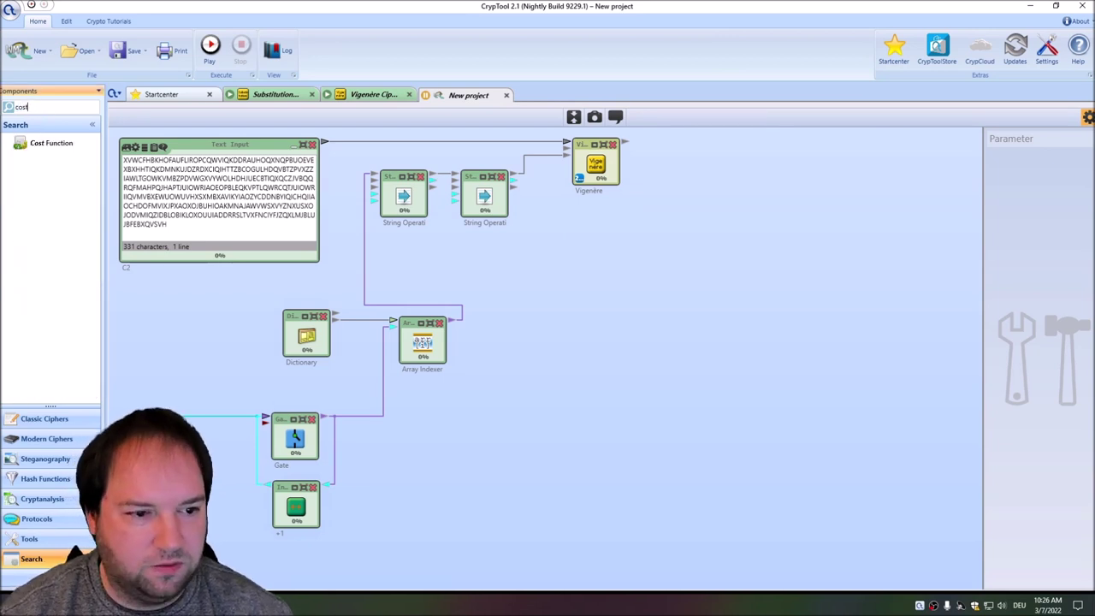
{"action": "left_click_drag", "start_coordinate": [621, 310], "coordinate": [675, 325]}
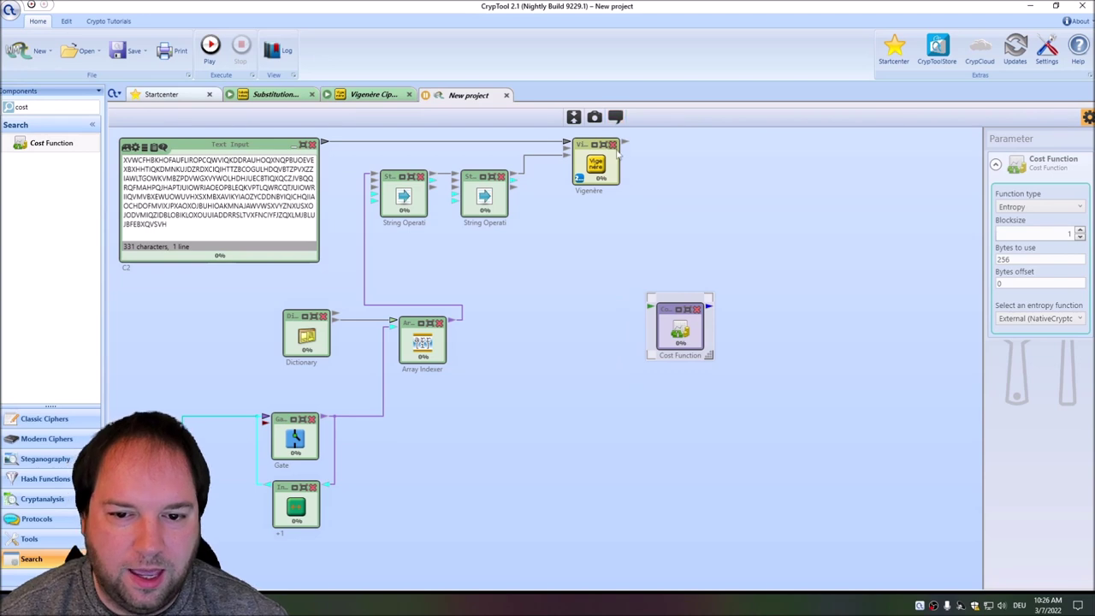
{"action": "left_click_drag", "start_coordinate": [622, 144], "coordinate": [583, 277]}
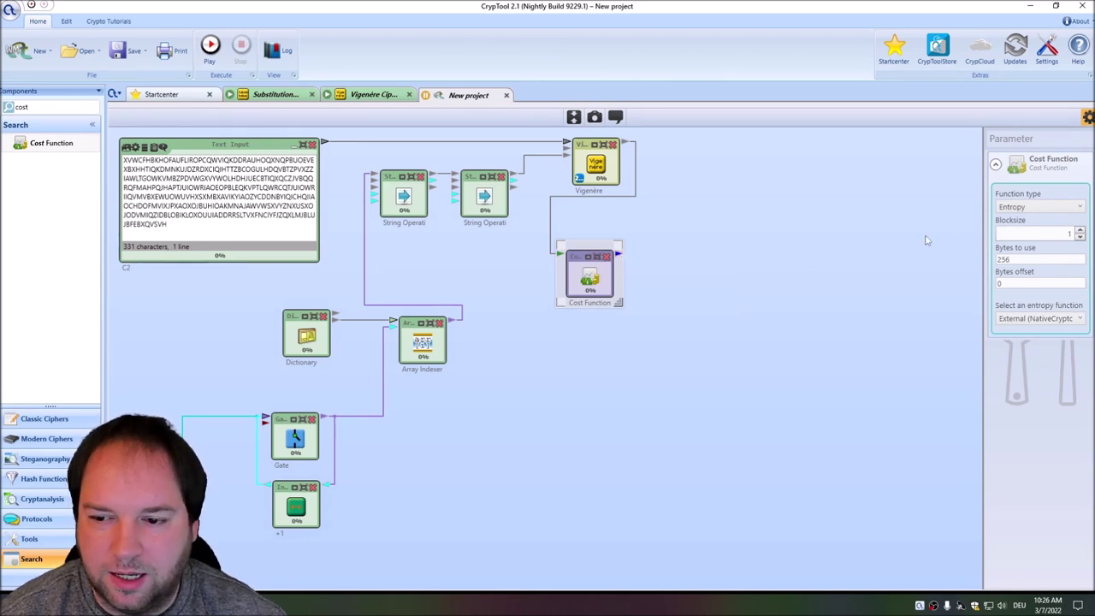
- Set the Cost Function's type to Index of Coincidence and its bytes to use to 1000
{"action": "left_click", "coordinate": [1025, 211]}
{"action": "left_click", "coordinate": [1034, 220]}
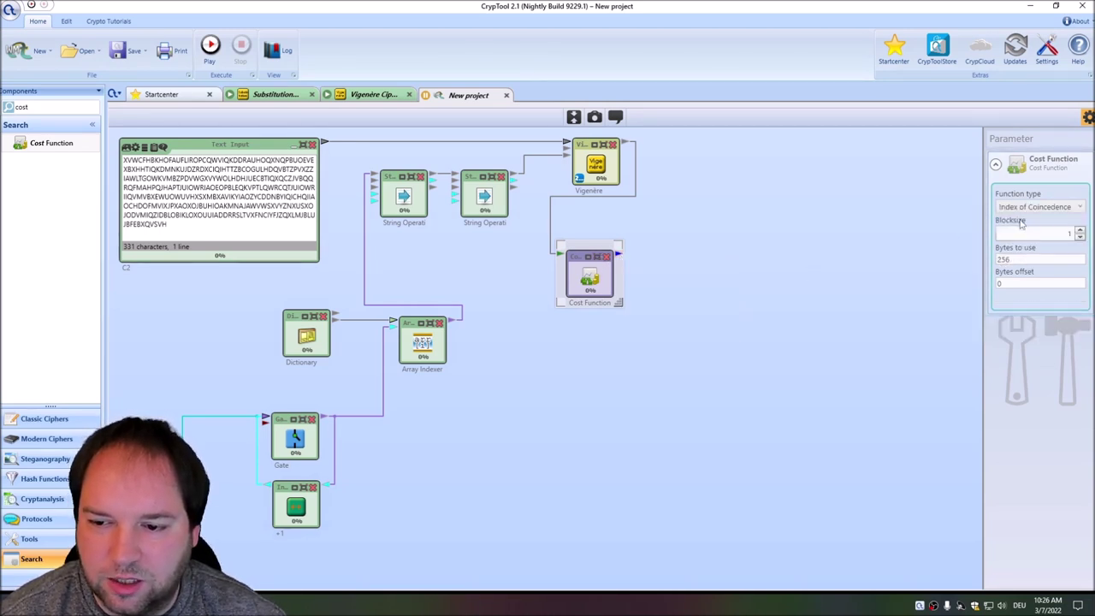
{"action": "double_click", "coordinate": [1026, 260]}
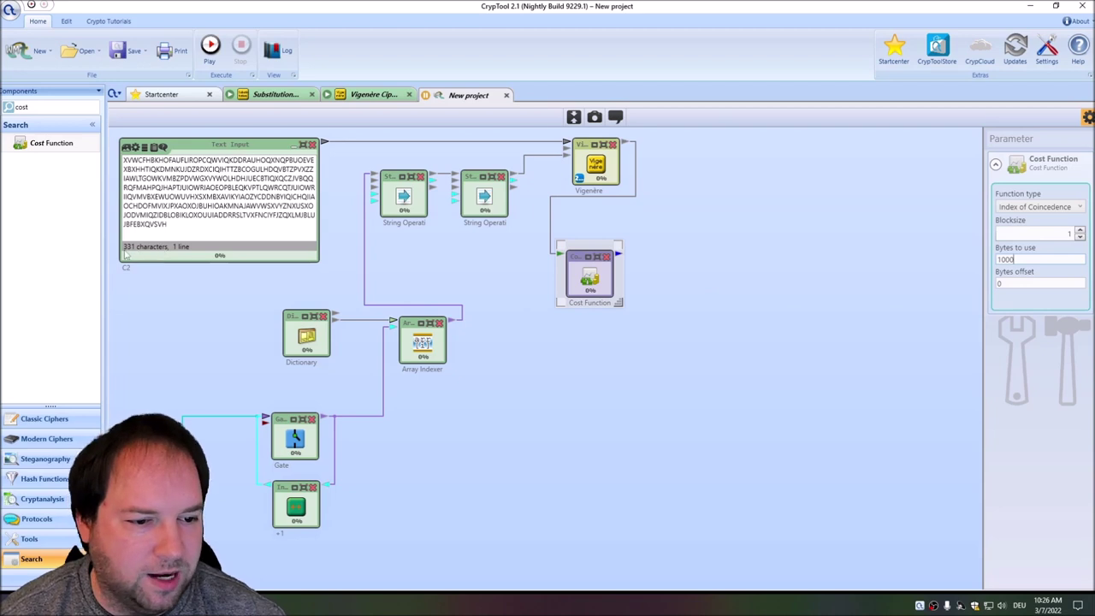
- Add a Text Input containing 0.06 below the Cost Function and move the Cost Function slightly to the right
{"action": "left_click", "coordinate": [50, 106]}
{"action": "type", "text": "text"}
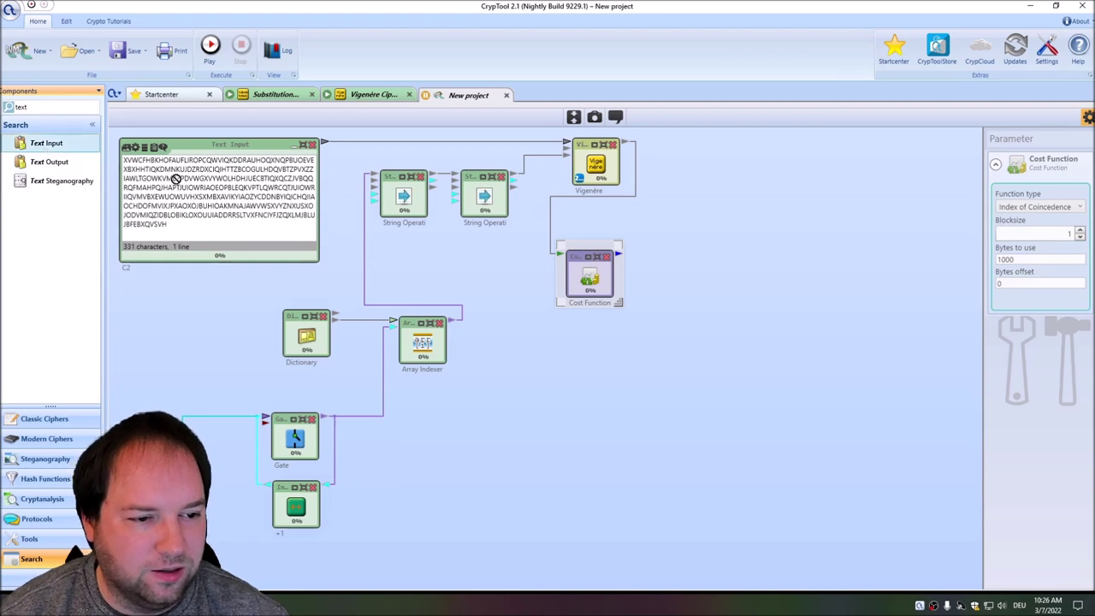
{"action": "left_click_drag", "start_coordinate": [176, 178], "coordinate": [593, 366]}
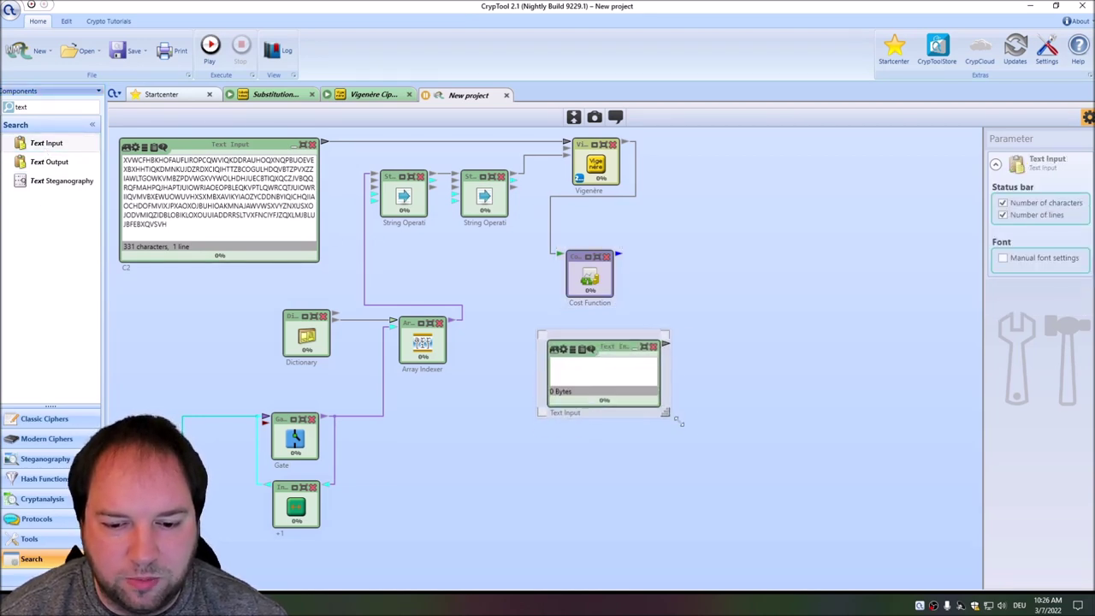
{"action": "type", "text": "01"}
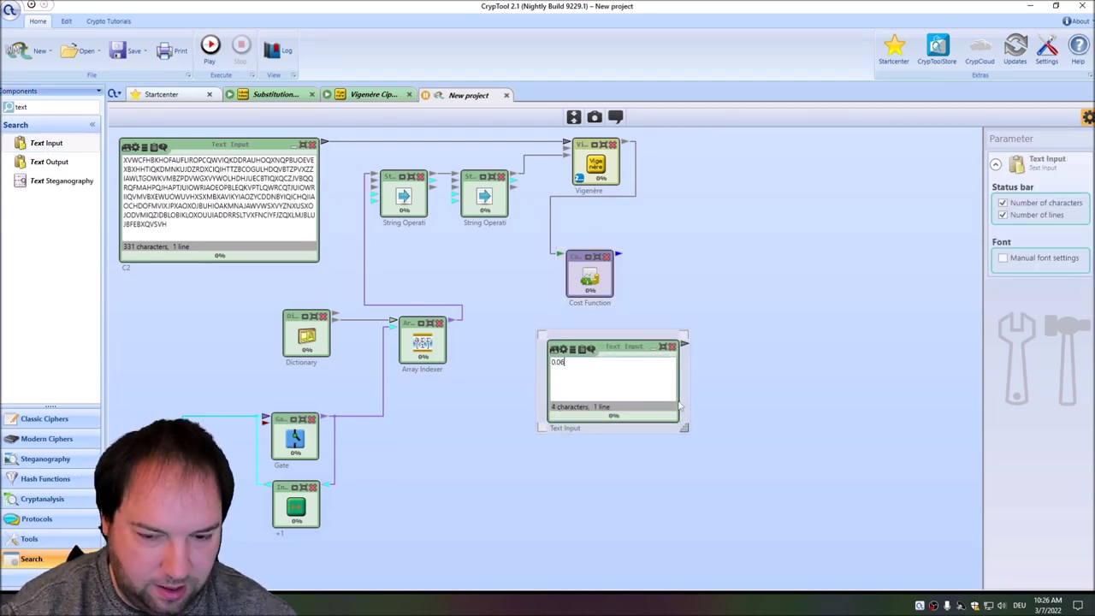
{"action": "left_click_drag", "start_coordinate": [622, 355], "coordinate": [591, 349]}
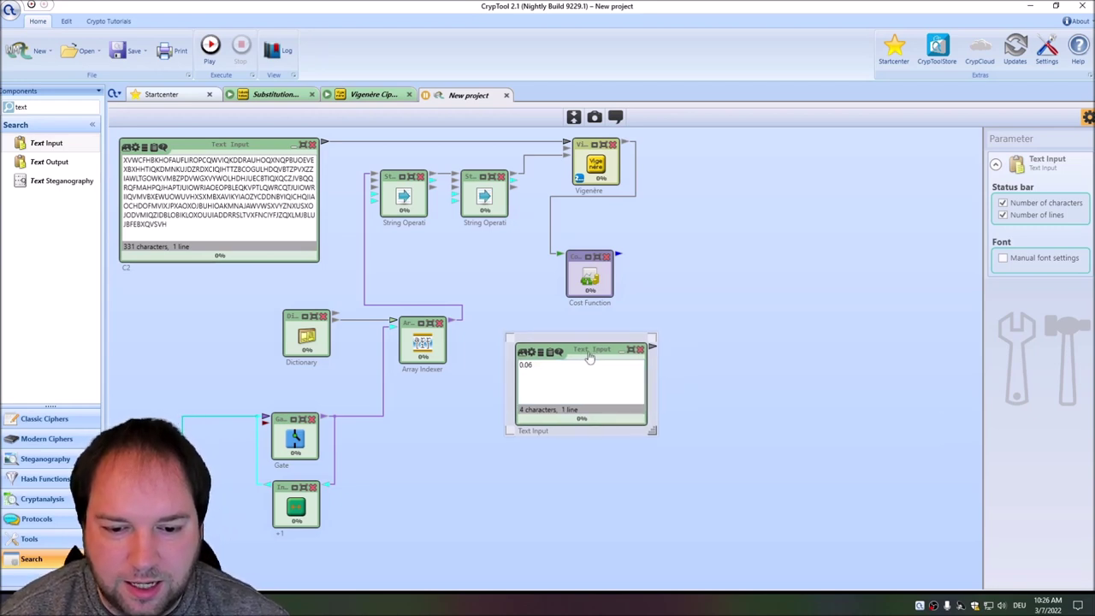
{"action": "left_click_drag", "start_coordinate": [601, 289], "coordinate": [633, 285]}
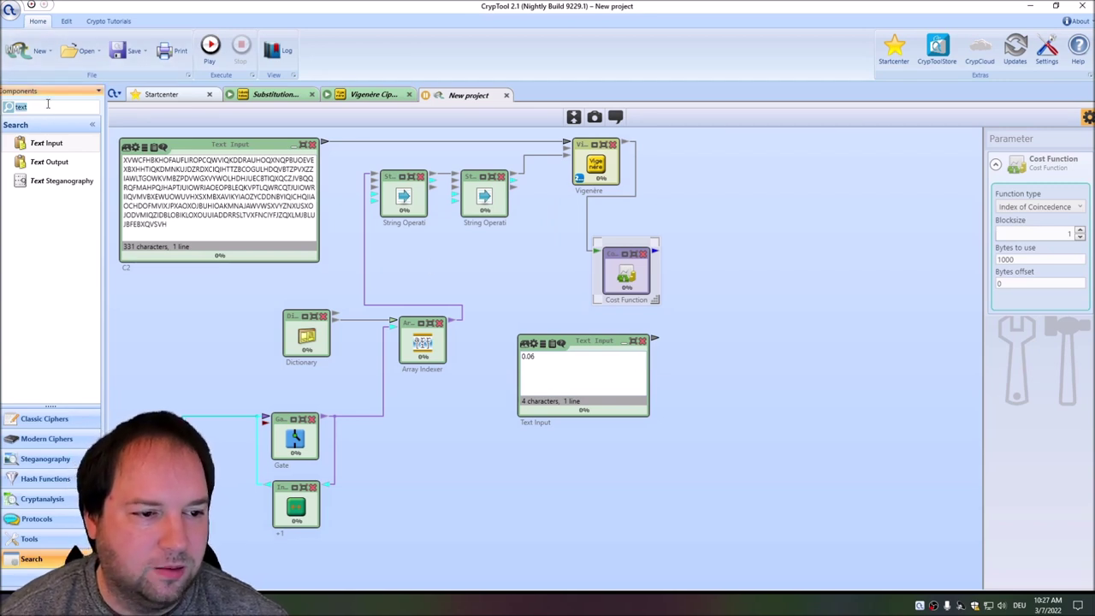
- Add a Comparators component to the right of the Cost Function and connect the Cost Function's output to its first input
{"action": "type", "text": "comp"}
{"action": "left_click_drag", "start_coordinate": [49, 142], "coordinate": [764, 275]}
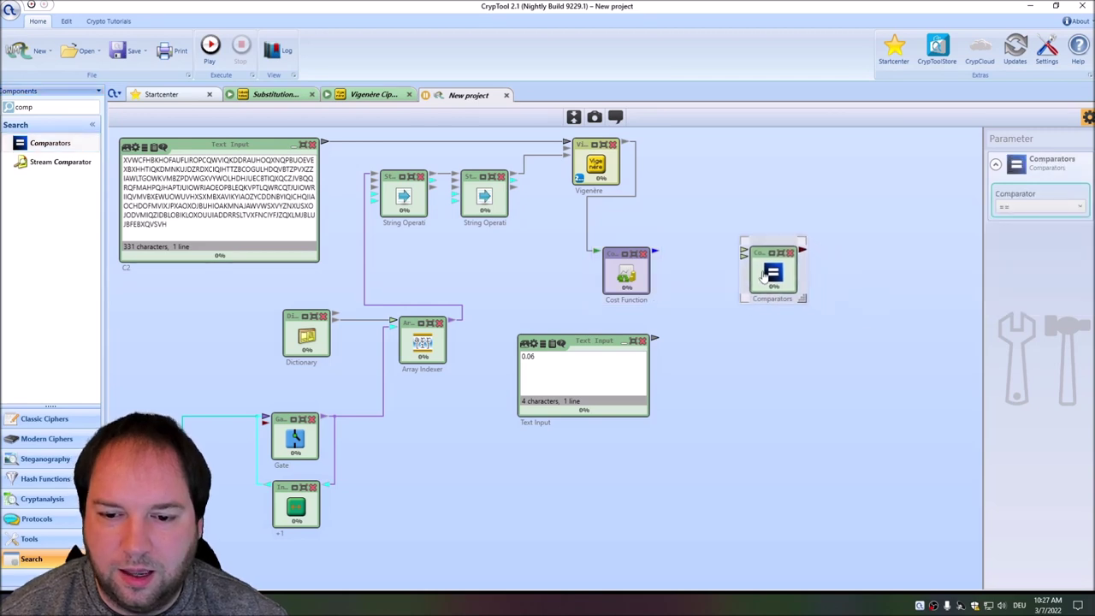
{"action": "left_click_drag", "start_coordinate": [655, 251], "coordinate": [774, 275]}
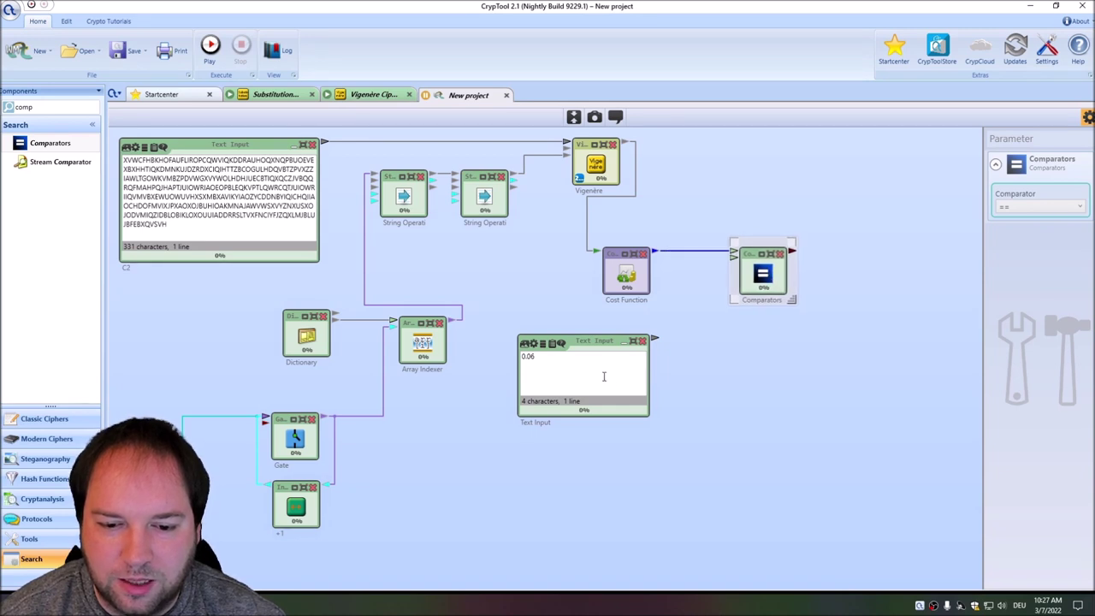
- Add a Converter component to the right of the 0.06 Text Input and set it to convert to double
{"action": "left_click", "coordinate": [564, 358]}
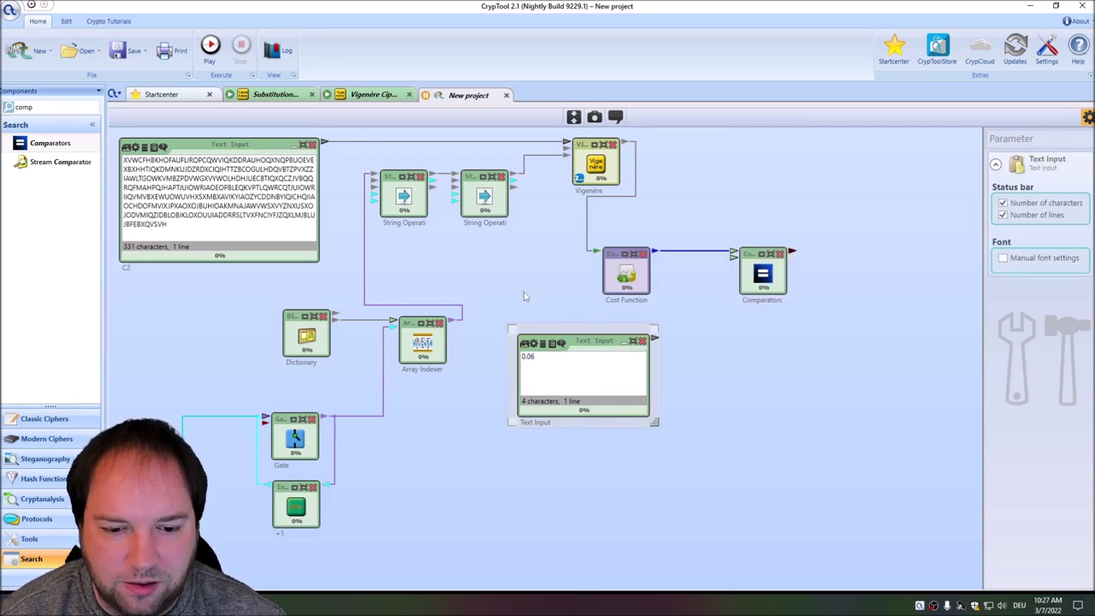
{"action": "left_click", "coordinate": [656, 422]}
{"action": "left_click", "coordinate": [46, 107]}
{"action": "key", "text": "BackSpace"}
{"action": "key", "text": "BackSpace"}
{"action": "type", "text": "nv"}
{"action": "left_click_drag", "start_coordinate": [60, 140], "coordinate": [700, 358]}
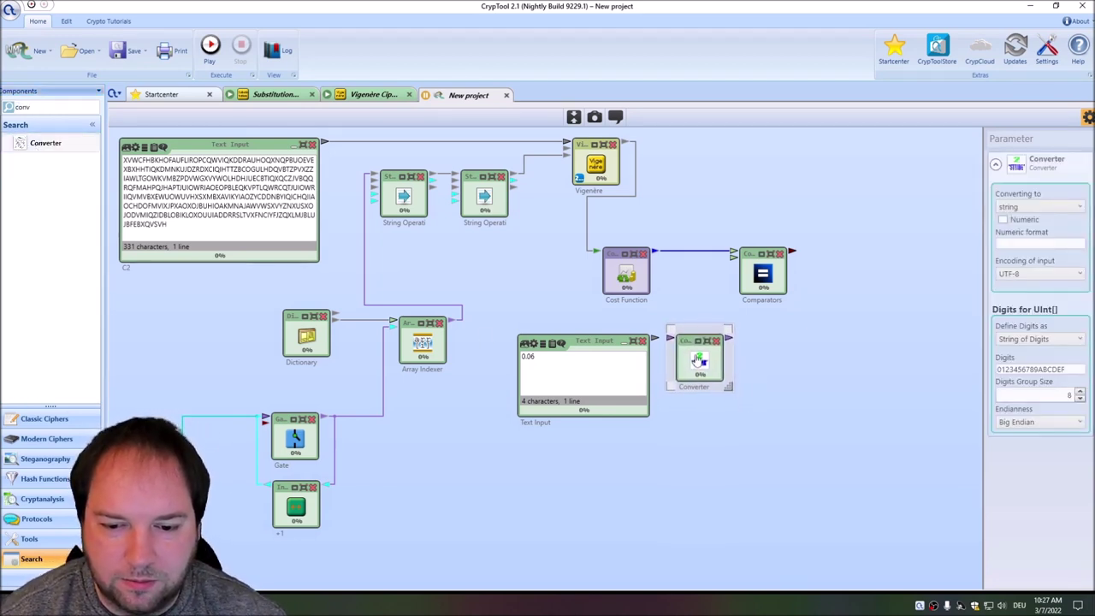
{"action": "left_click", "coordinate": [1019, 206]}
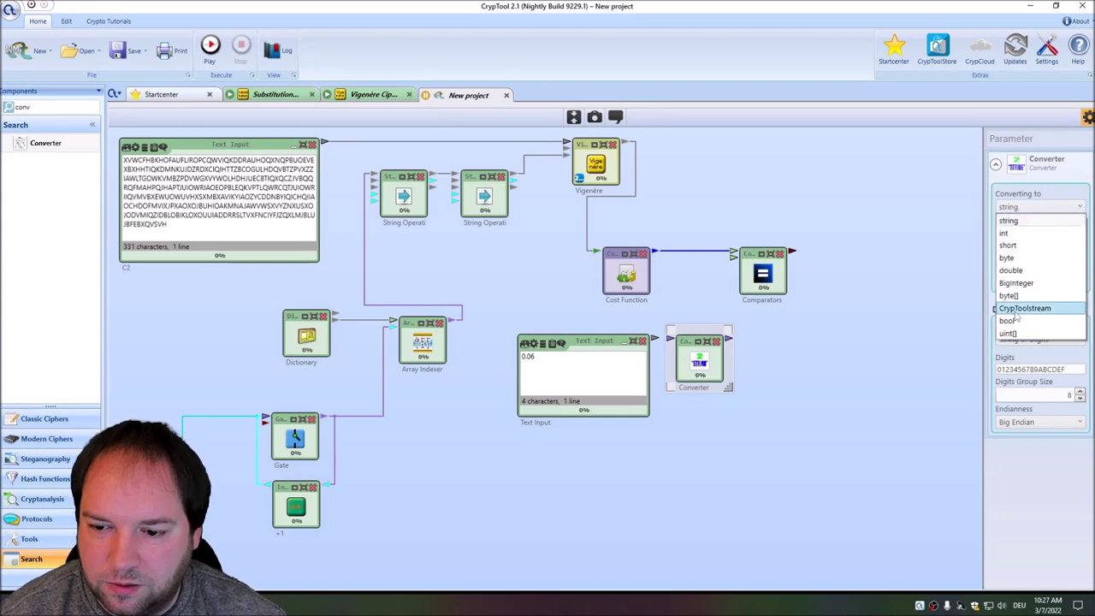
{"action": "left_click", "coordinate": [1012, 270]}
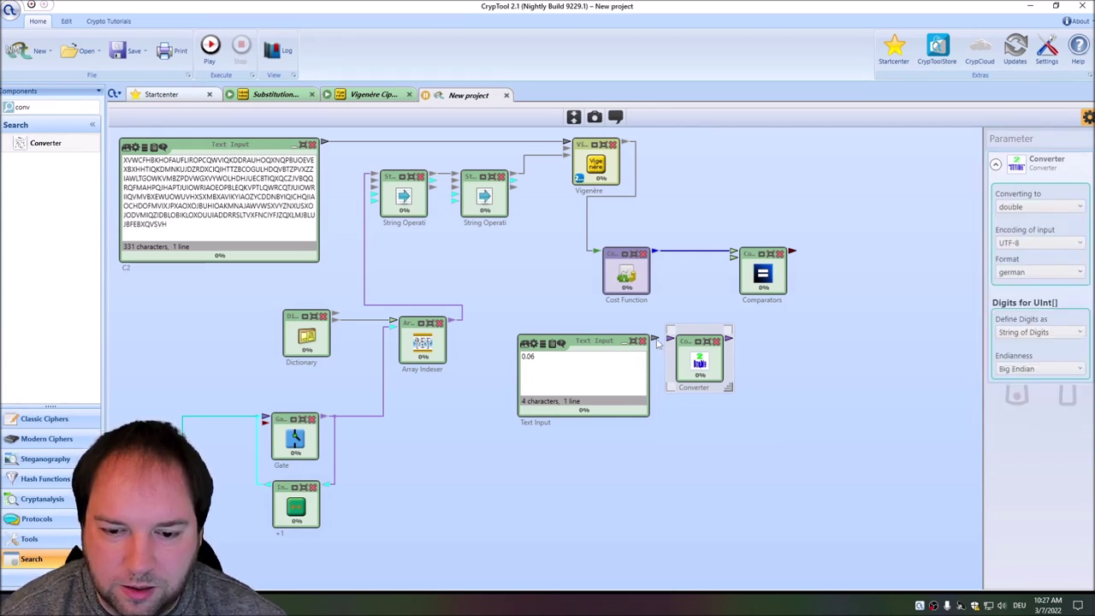
- Connect the 0.06 Text Input to the Converter and the Converter's output to the second input of the Comparators component
{"action": "left_click", "coordinate": [654, 342]}
{"action": "left_click_drag", "start_coordinate": [728, 340], "coordinate": [733, 254]}
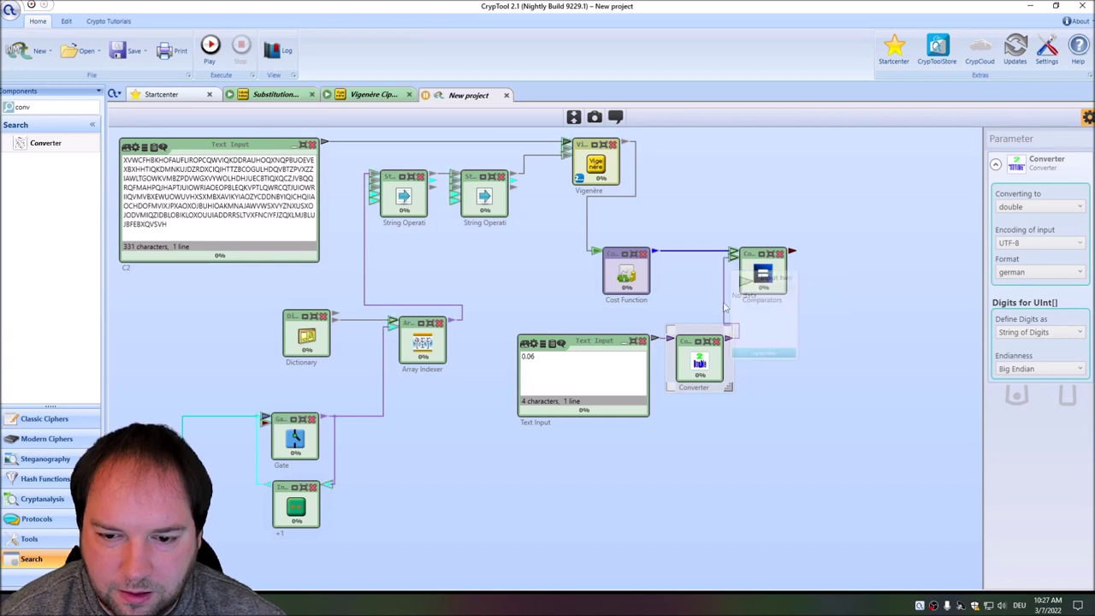
{"action": "double_click", "coordinate": [527, 357]}
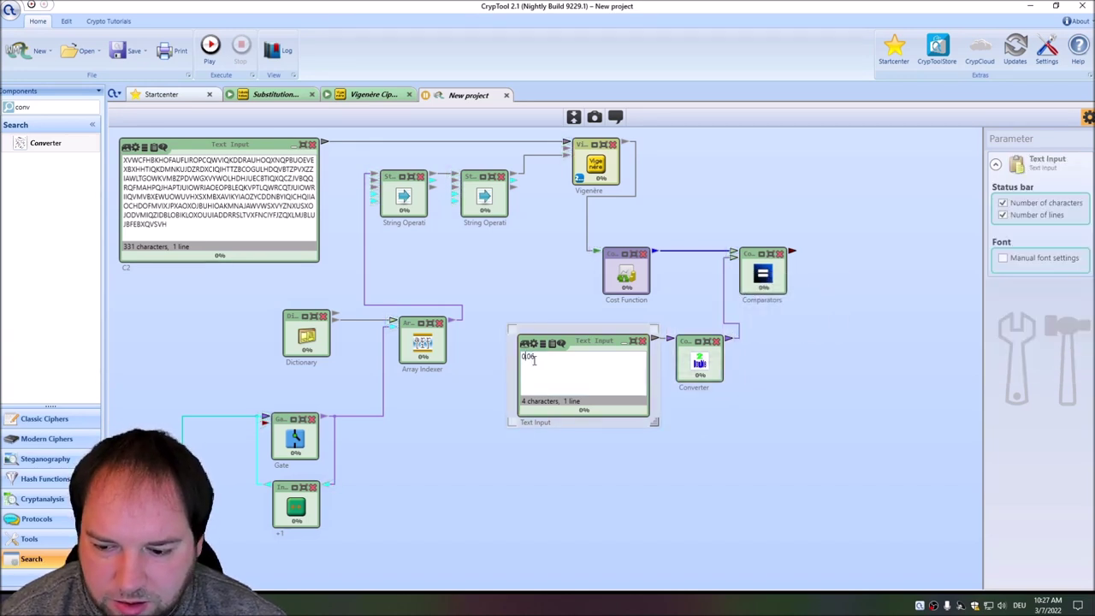
- Attach an enlarged Text Output to the Converter's output and run the workspace briefly to check the converted value
{"action": "left_click_drag", "start_coordinate": [728, 341], "coordinate": [833, 346]}
{"action": "left_click", "coordinate": [997, 444]}
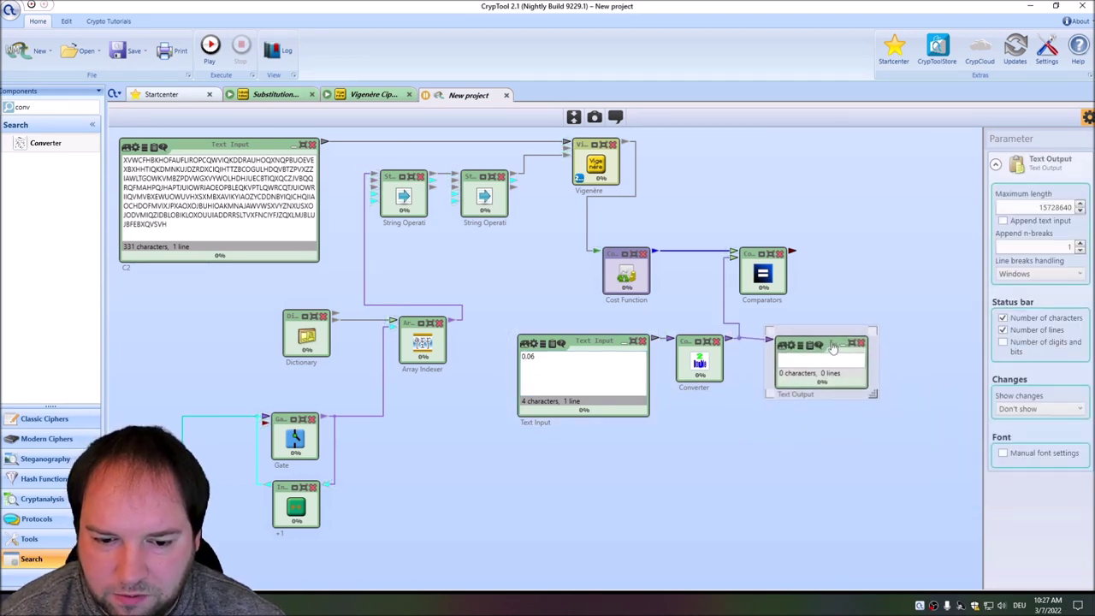
{"action": "left_click_drag", "start_coordinate": [873, 393], "coordinate": [932, 447]}
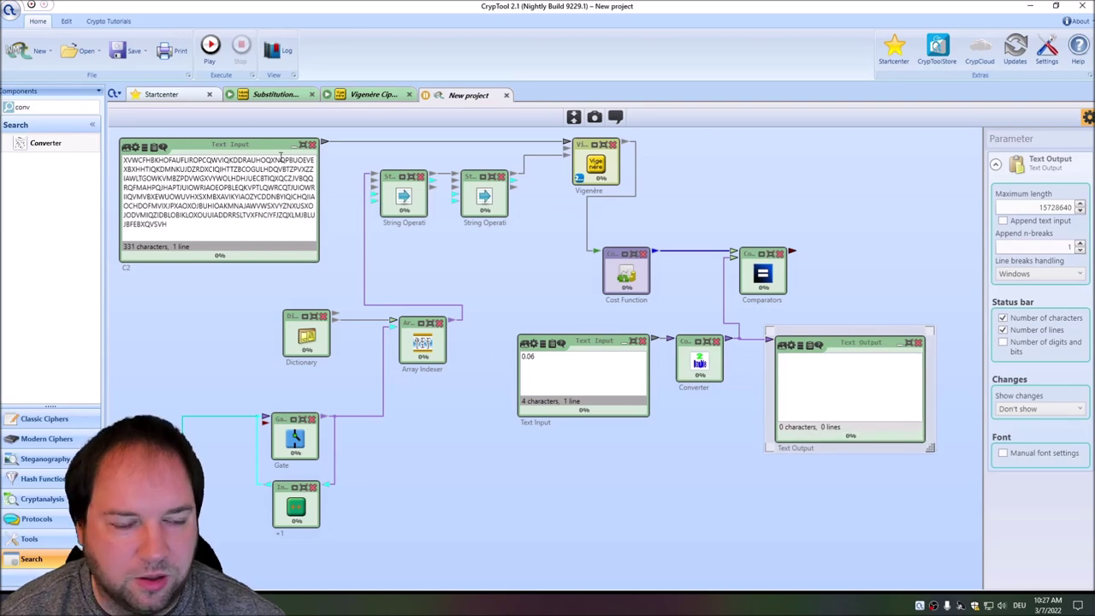
{"action": "left_click", "coordinate": [209, 47]}
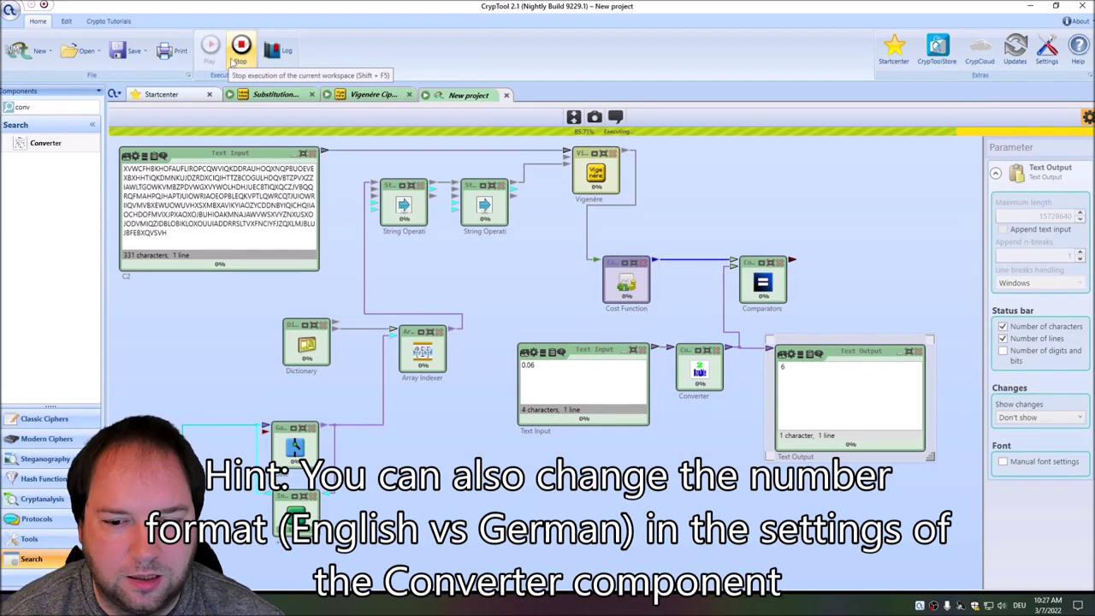
{"action": "left_click", "coordinate": [235, 61]}
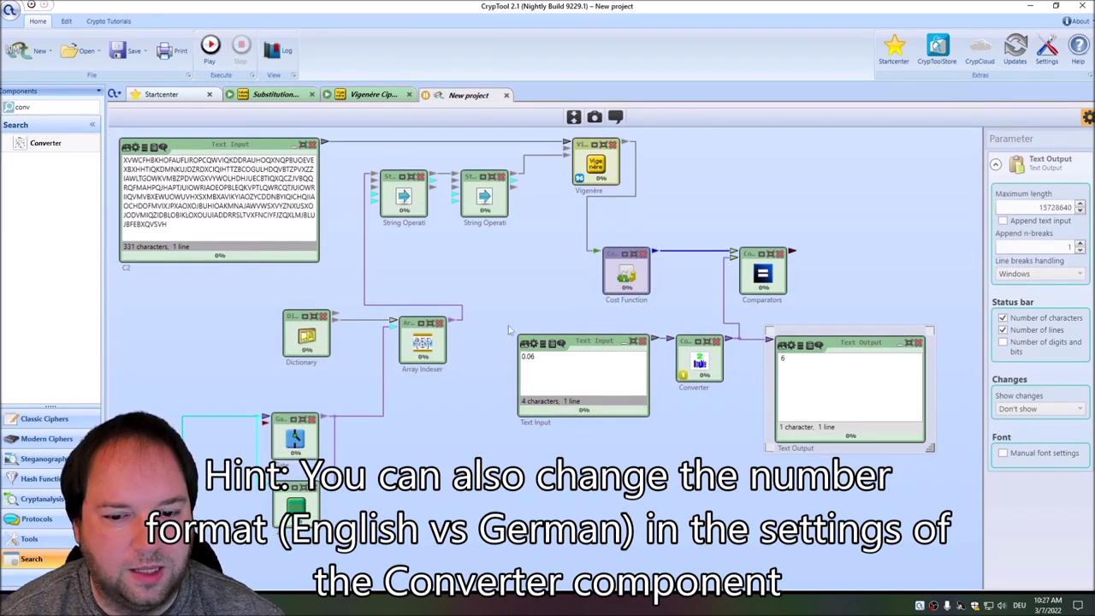
- Change the threshold text to 0,06 with a decimal comma and rerun the workspace briefly to check the conversion
{"action": "left_click", "coordinate": [528, 358]}
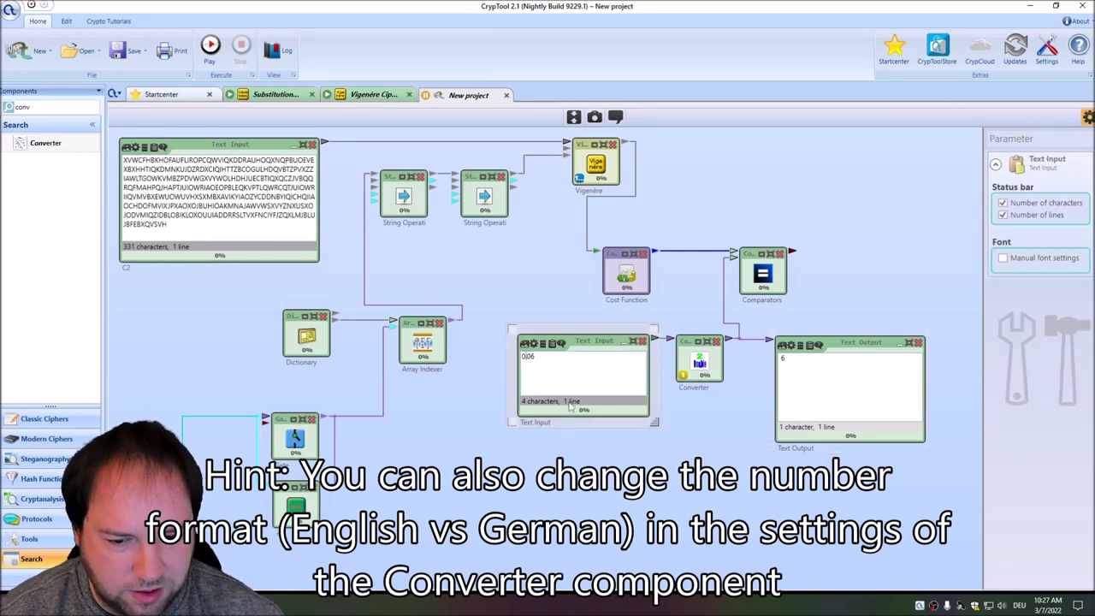
{"action": "left_click", "coordinate": [209, 47]}
{"action": "left_click", "coordinate": [241, 52]}
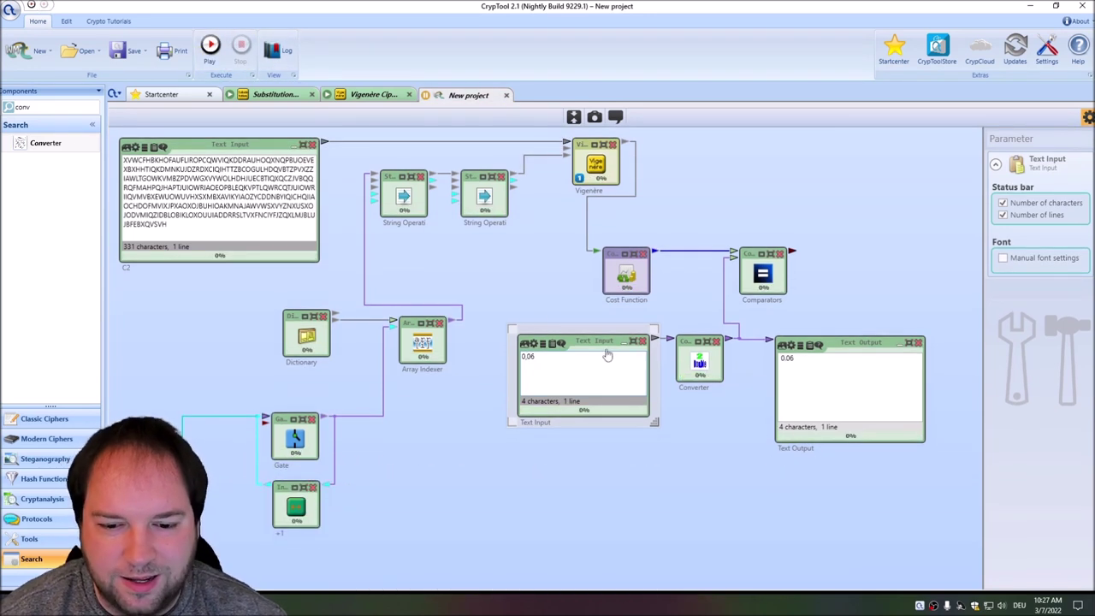
- Delete the Text Output attached to the Converter and set the Comparators component's operator to >
{"action": "left_click", "coordinate": [680, 368]}
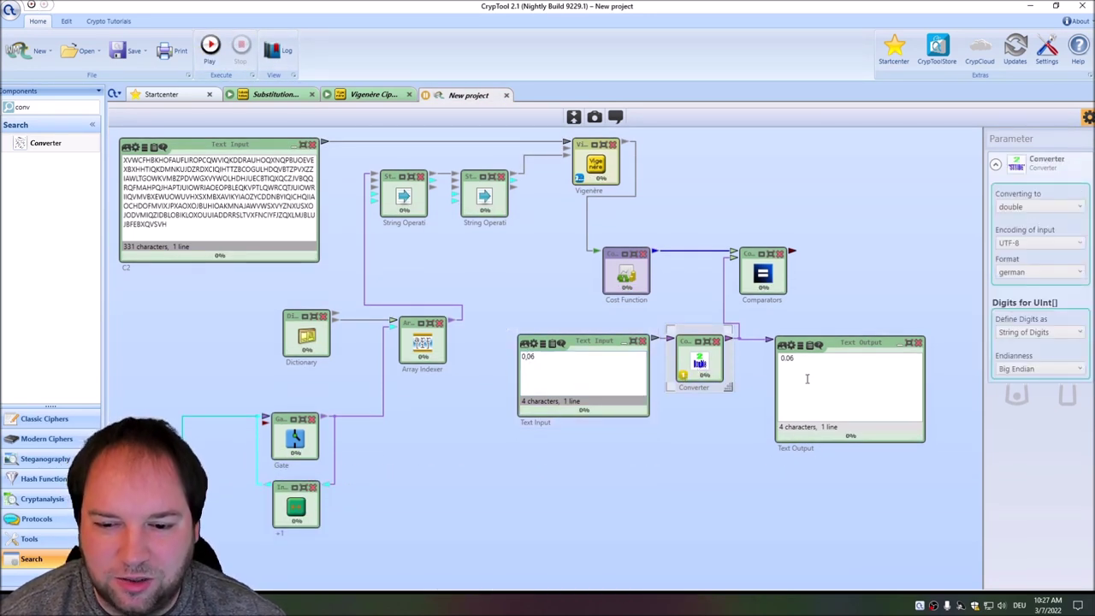
{"action": "left_click", "coordinate": [919, 343]}
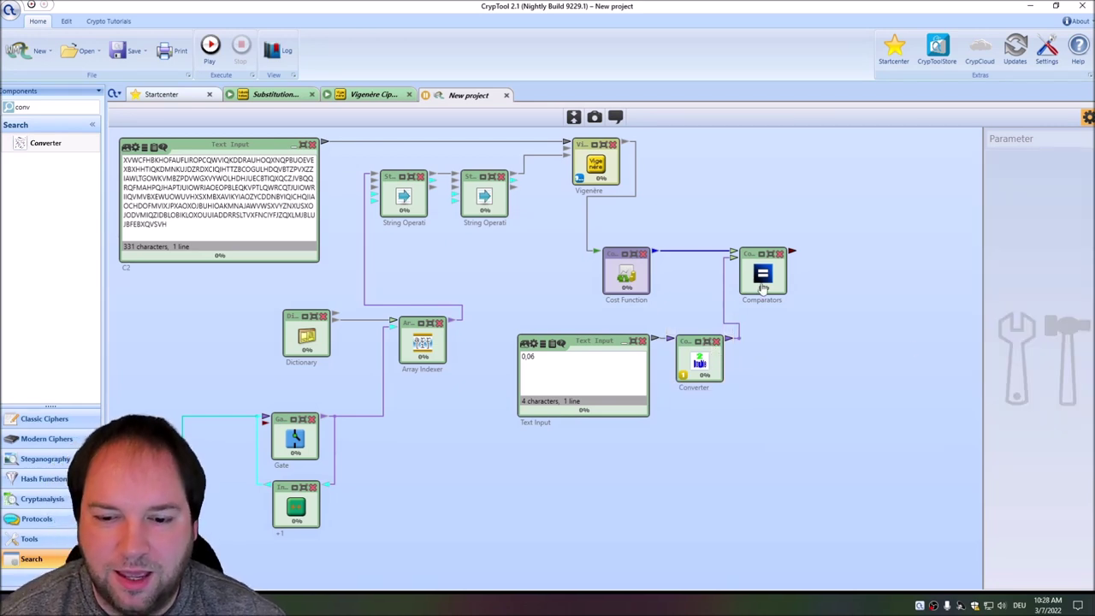
{"action": "left_click", "coordinate": [762, 286]}
{"action": "left_click", "coordinate": [1028, 208]}
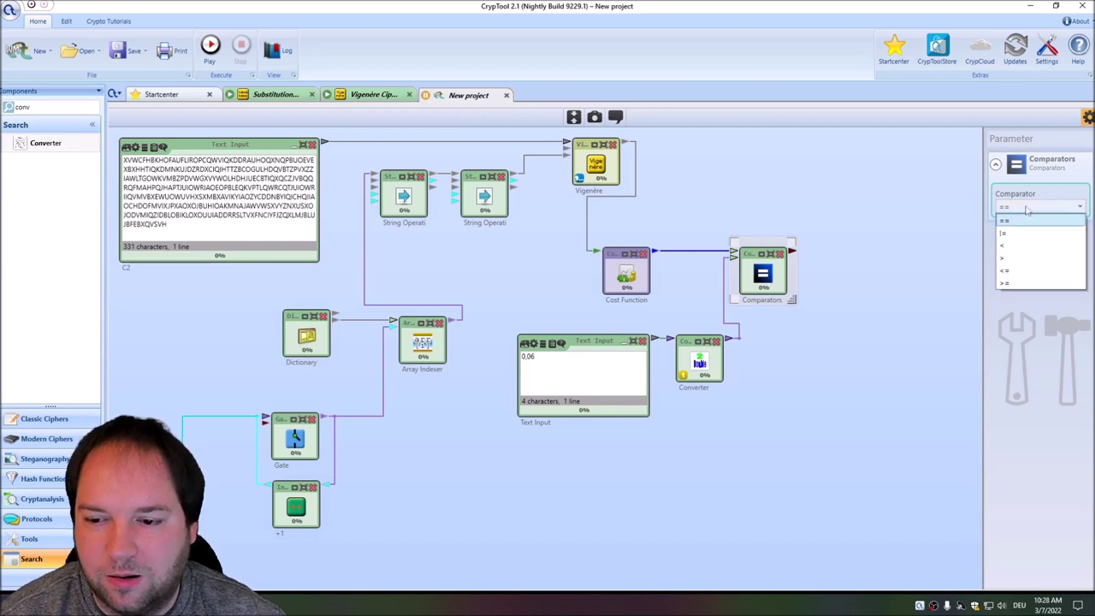
{"action": "left_click", "coordinate": [1018, 260]}
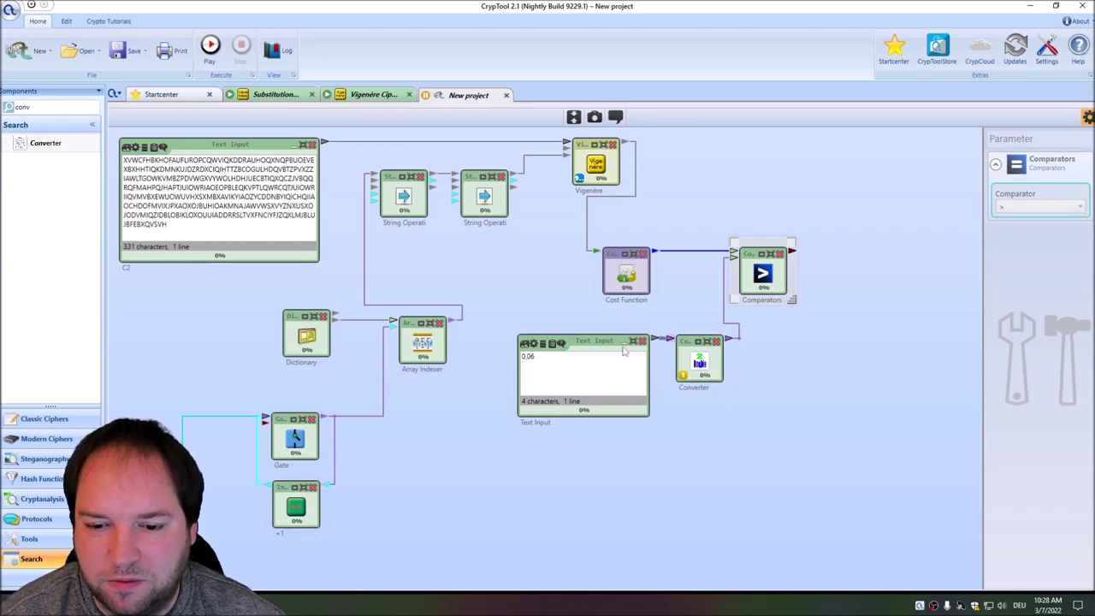
- Rename the Text Input containing 0,06 as IoC Threshold
{"action": "left_click", "coordinate": [552, 402]}
{"action": "double_click", "coordinate": [526, 423]}
{"action": "key", "text": "BackSpace"}
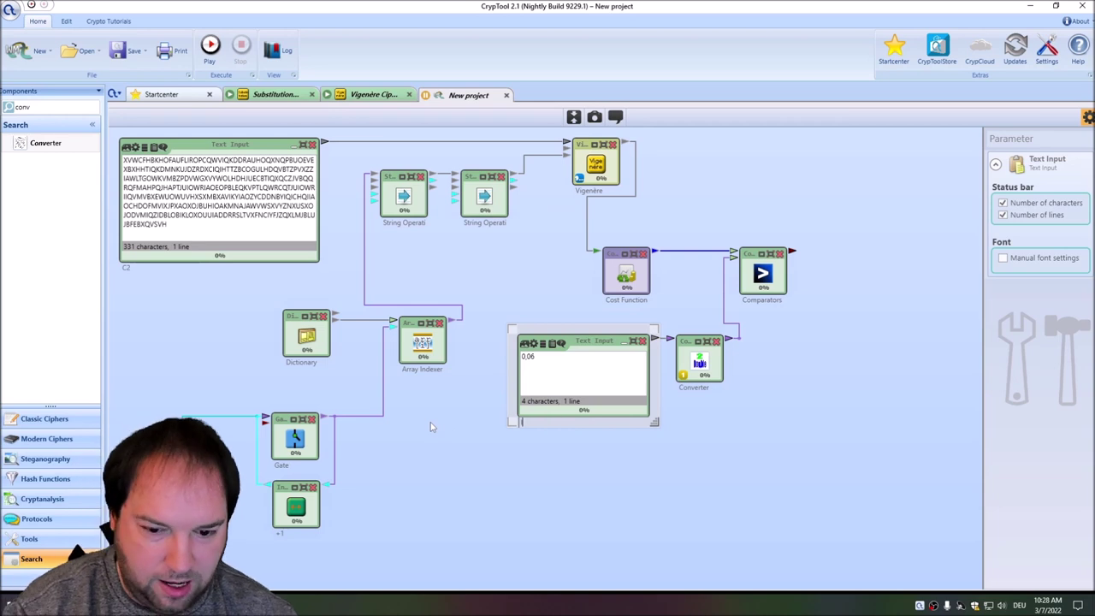
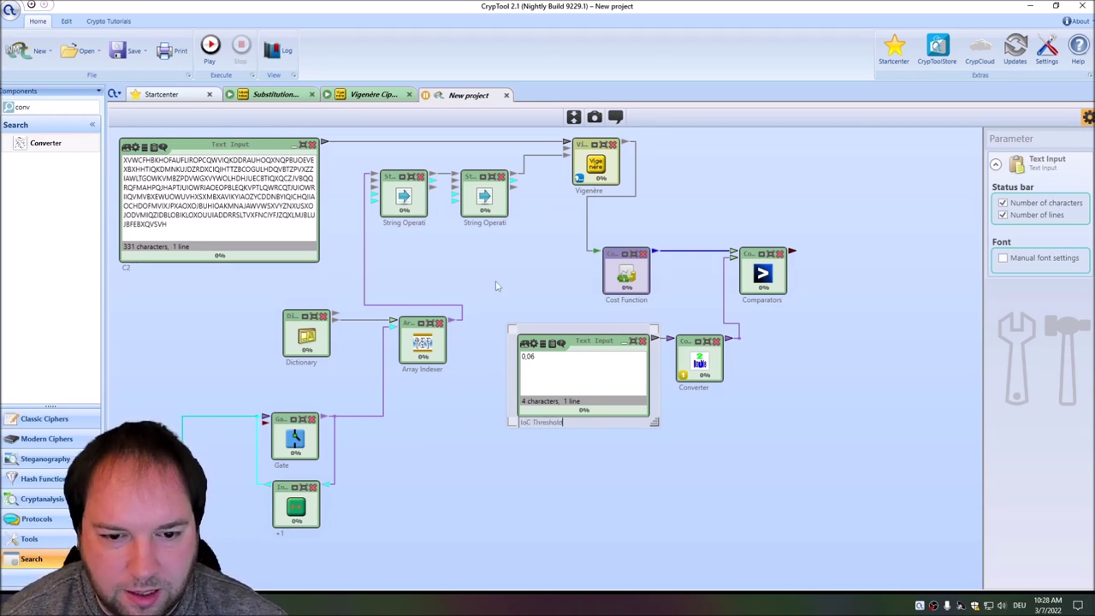
- Rename the first String Operations component as Uppercase and the second one as Regex Remove
{"action": "left_click", "coordinate": [410, 223]}
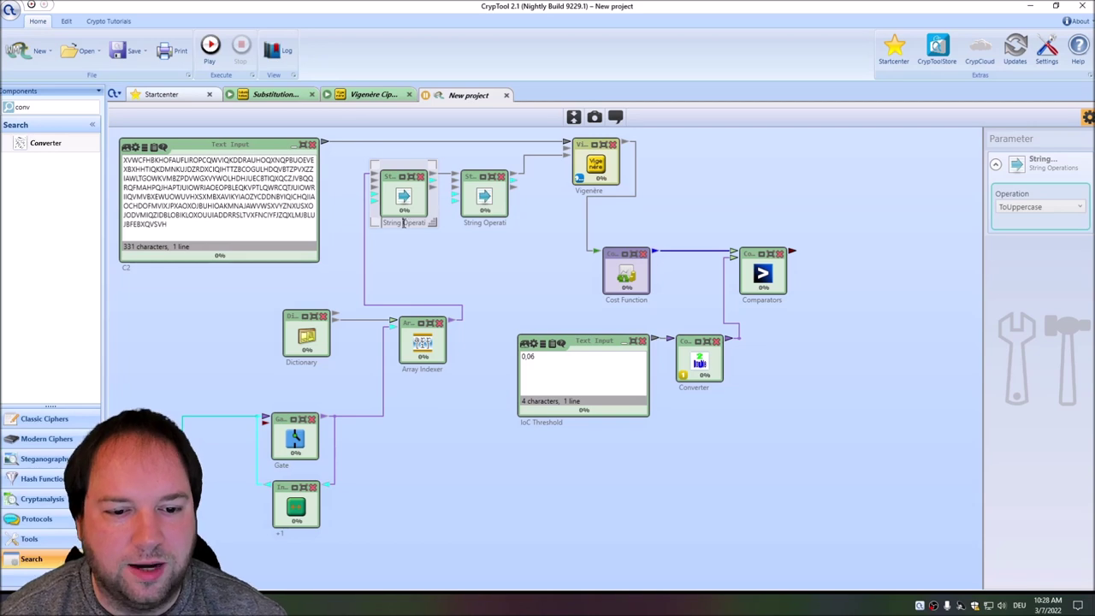
{"action": "triple_click", "coordinate": [399, 223]}
{"action": "type", "text": "Uppercase"}
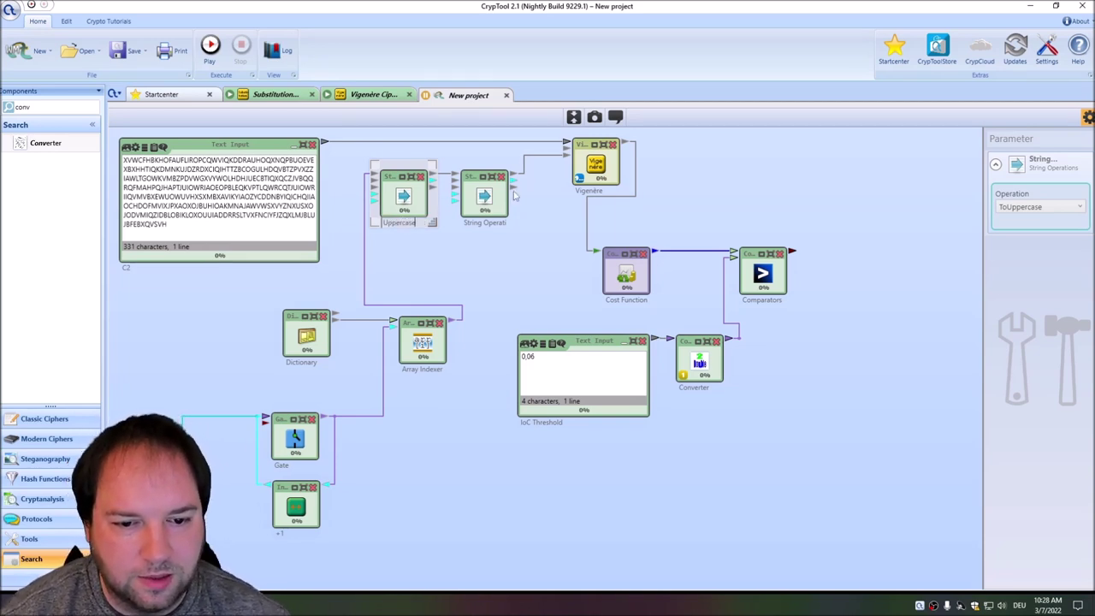
{"action": "left_click", "coordinate": [496, 224]}
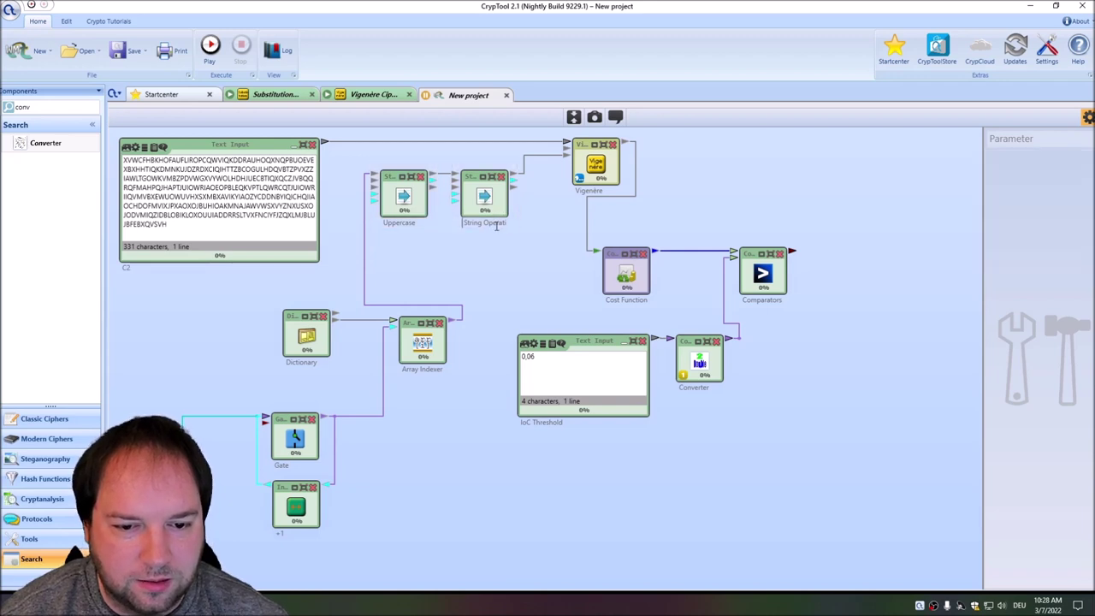
{"action": "triple_click", "coordinate": [471, 223]}
{"action": "type", "text": "Regex Re"}
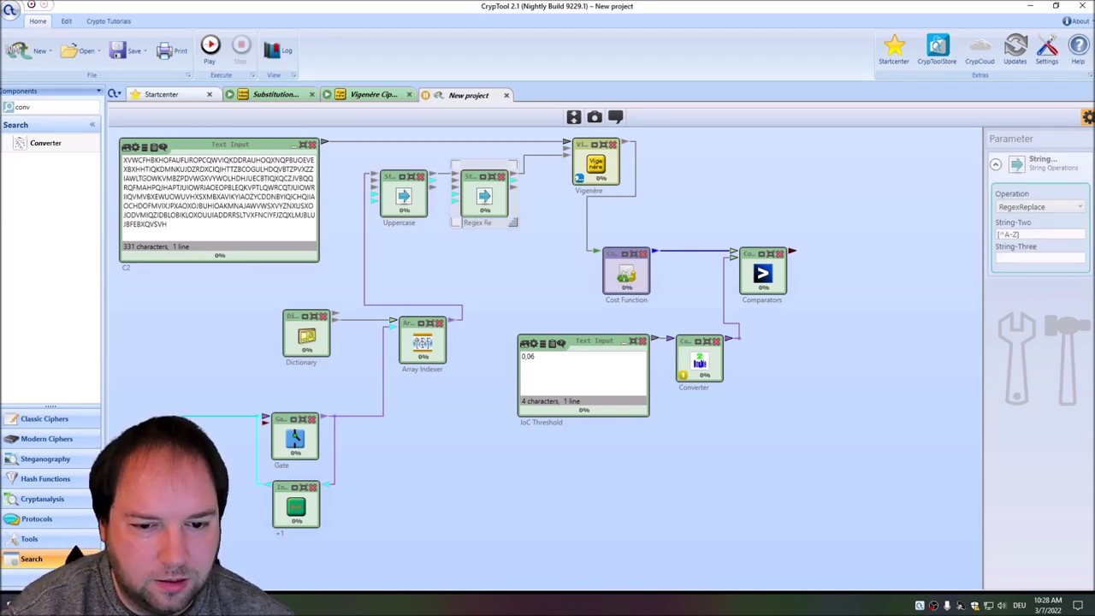
{"action": "left_click", "coordinate": [491, 306]}
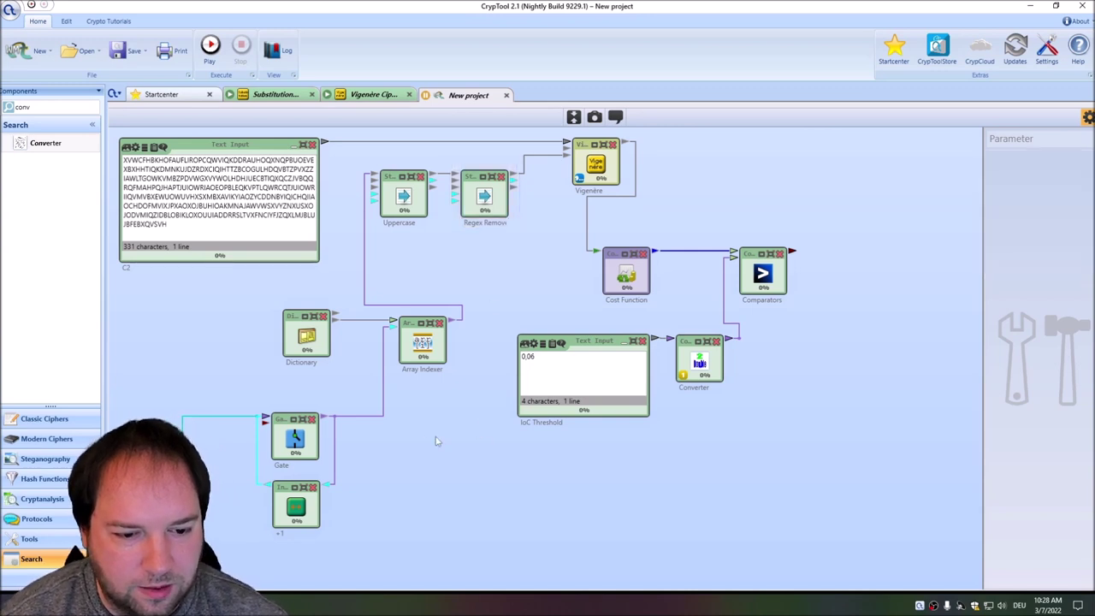
- Rename the Dictionary component as English Dict and the Comparators component as >
{"action": "left_click", "coordinate": [309, 368]}
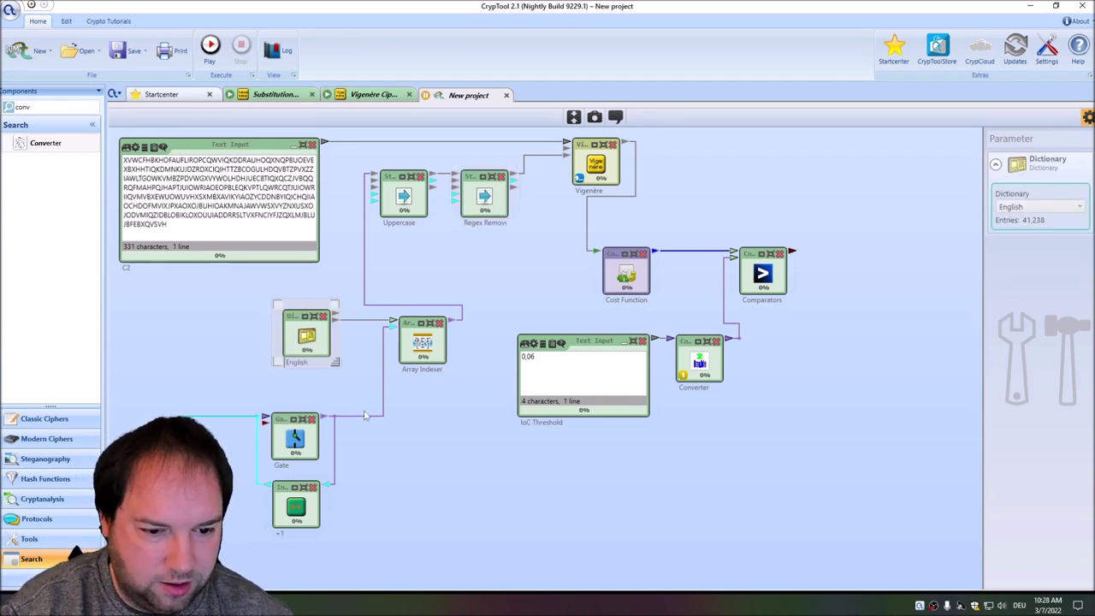
{"action": "left_click", "coordinate": [360, 454]}
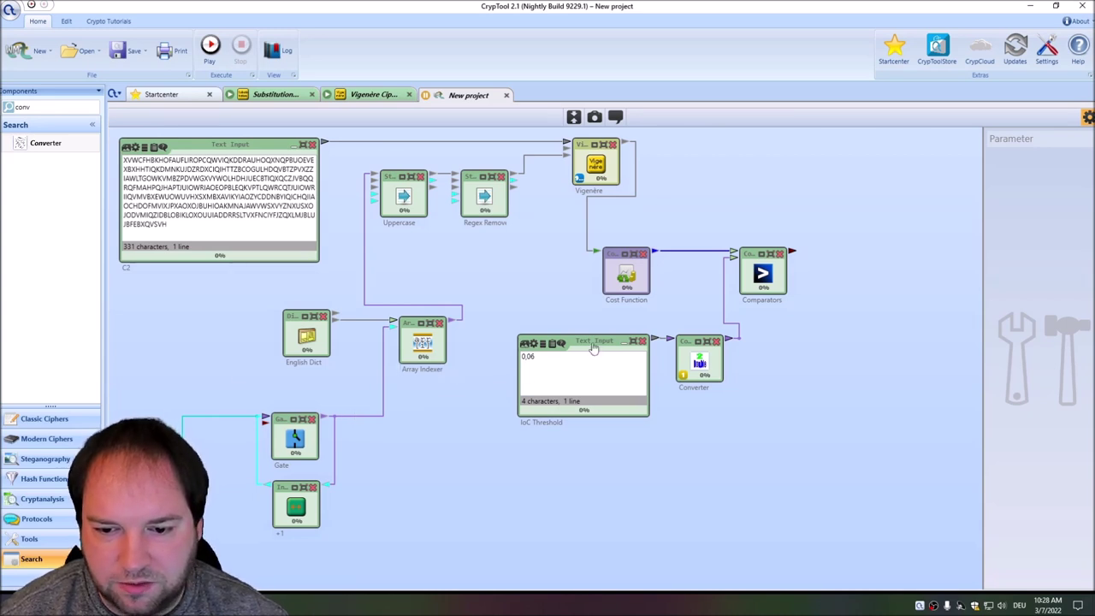
{"action": "left_click", "coordinate": [749, 300]}
{"action": "left_click", "coordinate": [749, 299]}
{"action": "key", "text": "BackSpace"}
{"action": "left_click", "coordinate": [783, 370]}
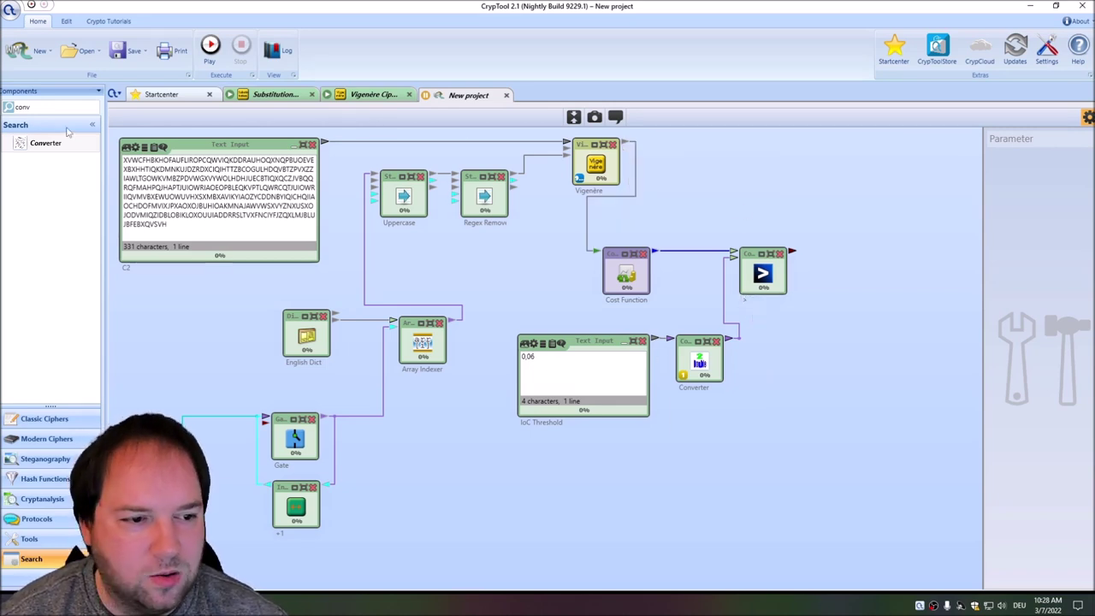
- Add a Gate above the > comparator, connecting the comparator's output to its control input and the Vigenère output to its data input
{"action": "double_click", "coordinate": [42, 107]}
{"action": "type", "text": "gate"}
{"action": "left_click_drag", "start_coordinate": [39, 144], "coordinate": [873, 164]}
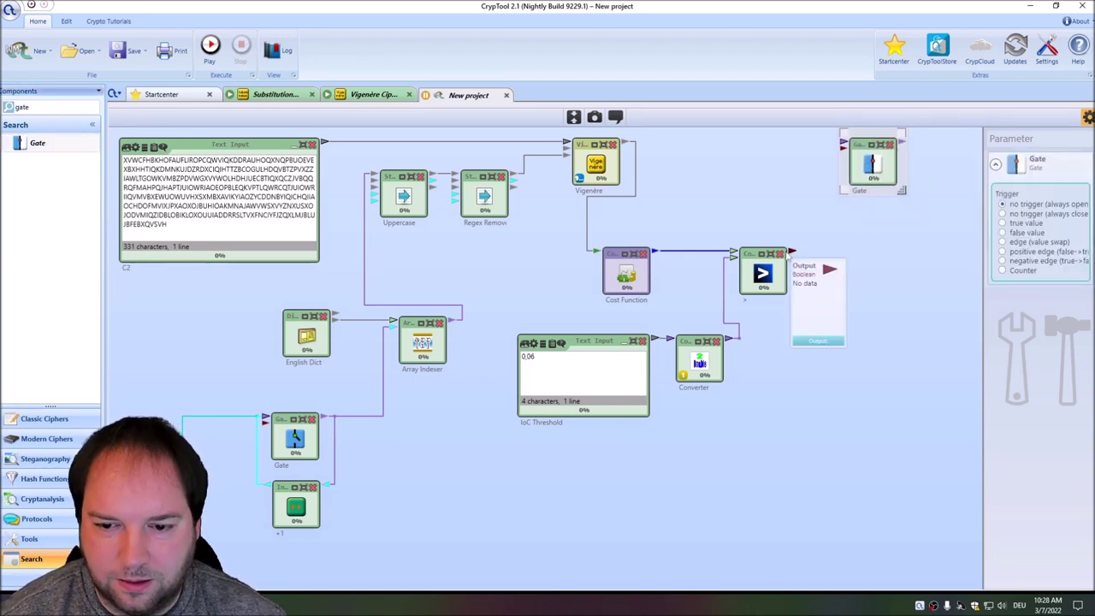
{"action": "left_click_drag", "start_coordinate": [791, 253], "coordinate": [873, 167]}
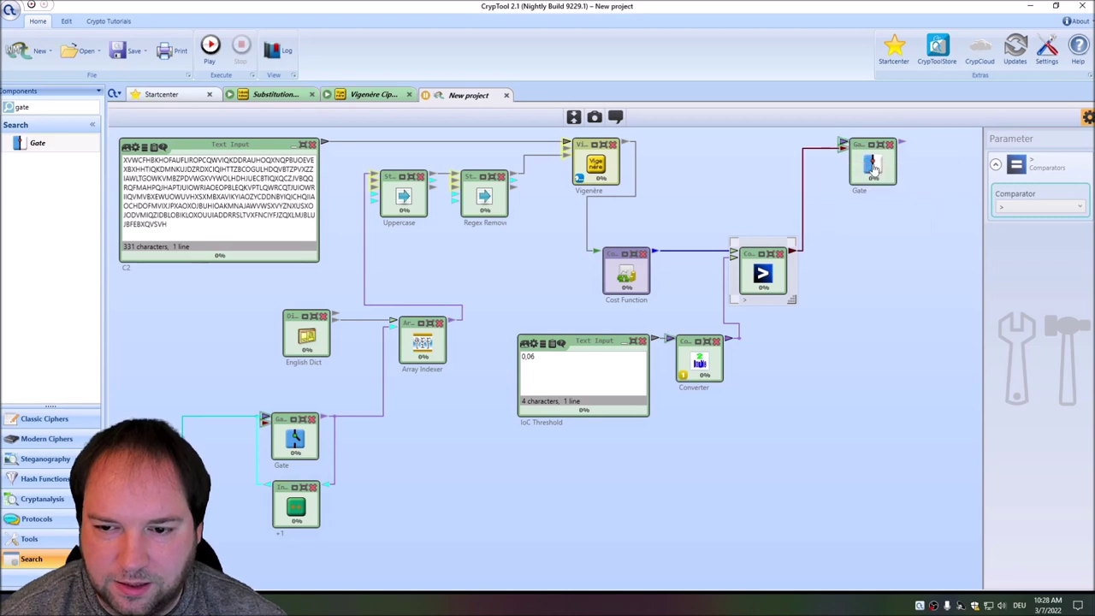
{"action": "left_click", "coordinate": [873, 167]}
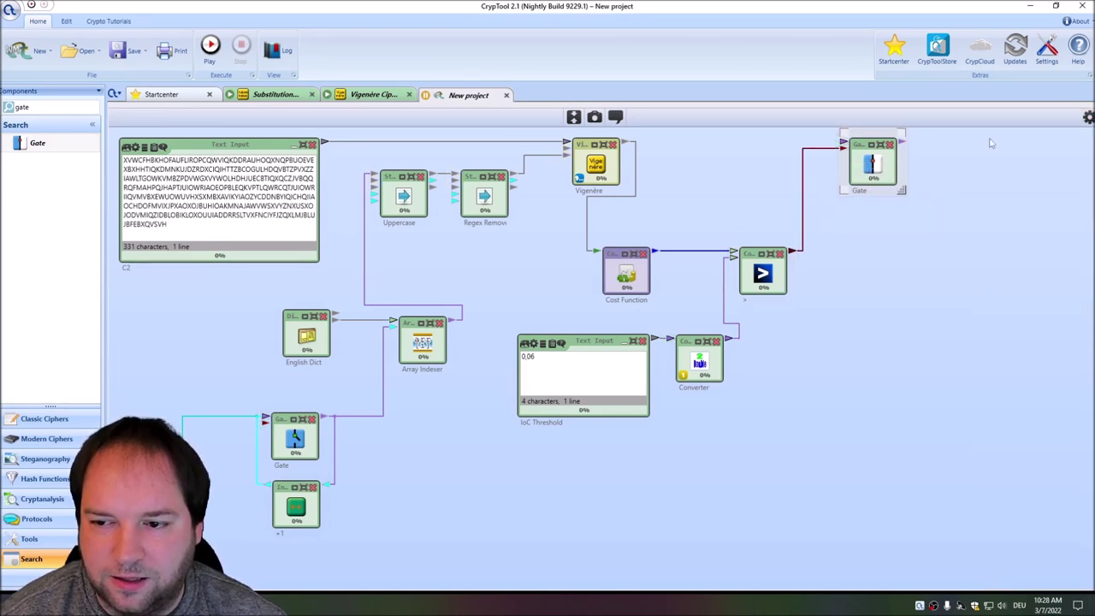
{"action": "left_click_drag", "start_coordinate": [624, 143], "coordinate": [843, 140]}
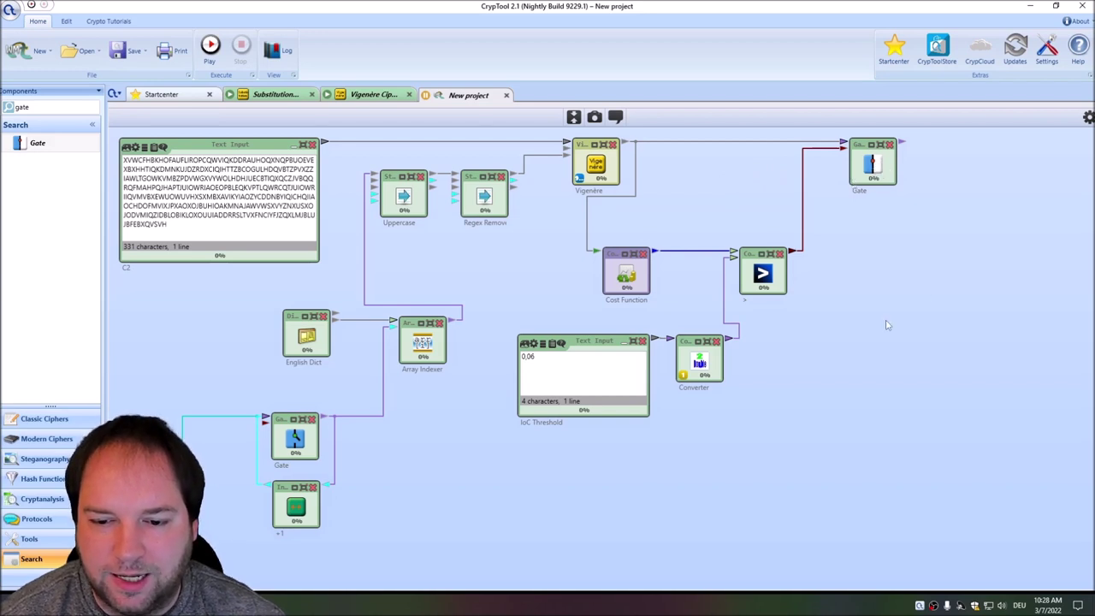
{"action": "left_click_drag", "start_coordinate": [869, 167], "coordinate": [748, 166]}
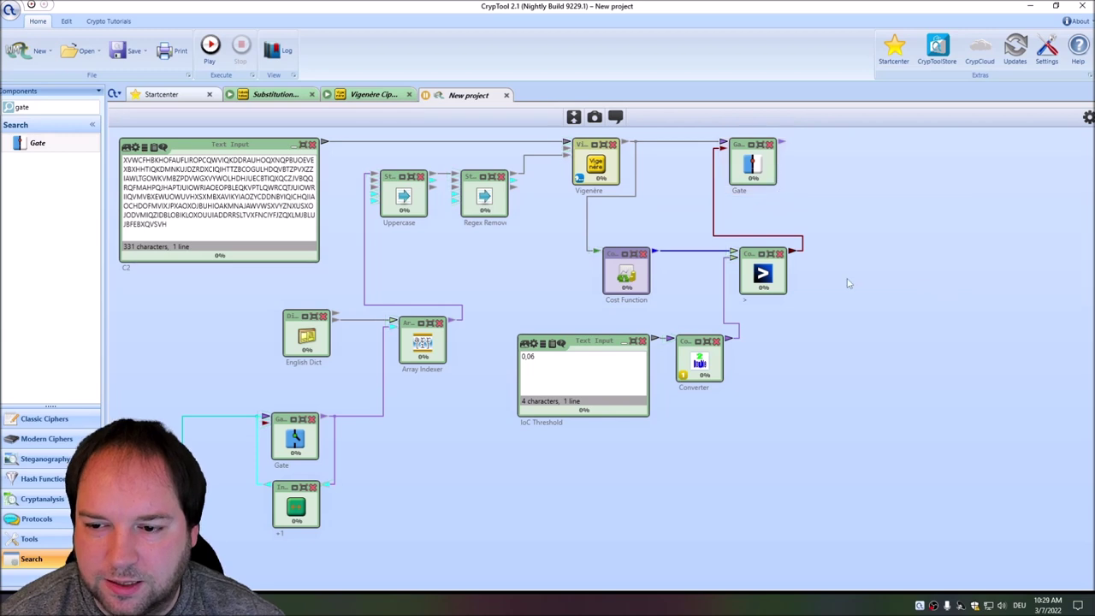
- Add an enlarged Text Output labelled C1 to the right of the new Gate and connect the Gate's output to it
{"action": "double_click", "coordinate": [51, 104]}
{"action": "type", "text": "text"}
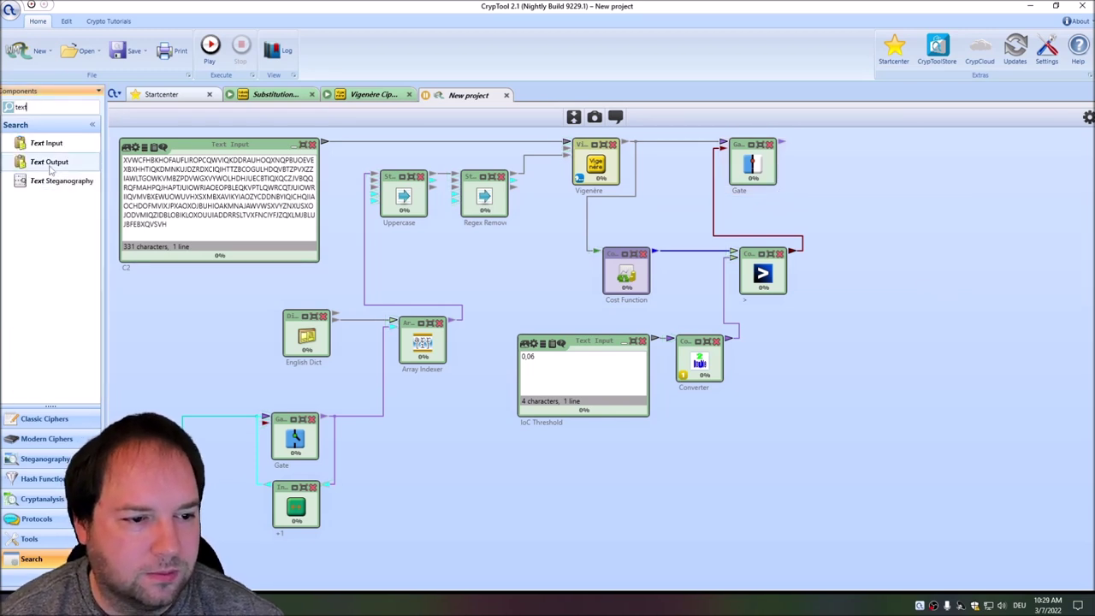
{"action": "left_click_drag", "start_coordinate": [884, 193], "coordinate": [913, 149]}
{"action": "left_click", "coordinate": [972, 167]}
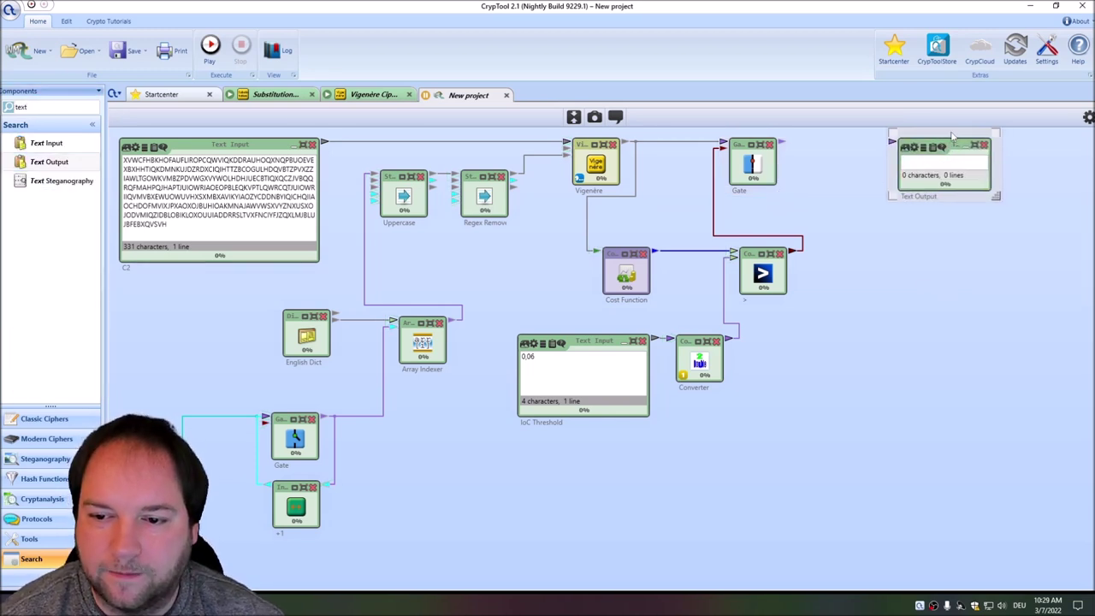
{"action": "left_click_drag", "start_coordinate": [996, 196], "coordinate": [1058, 322]}
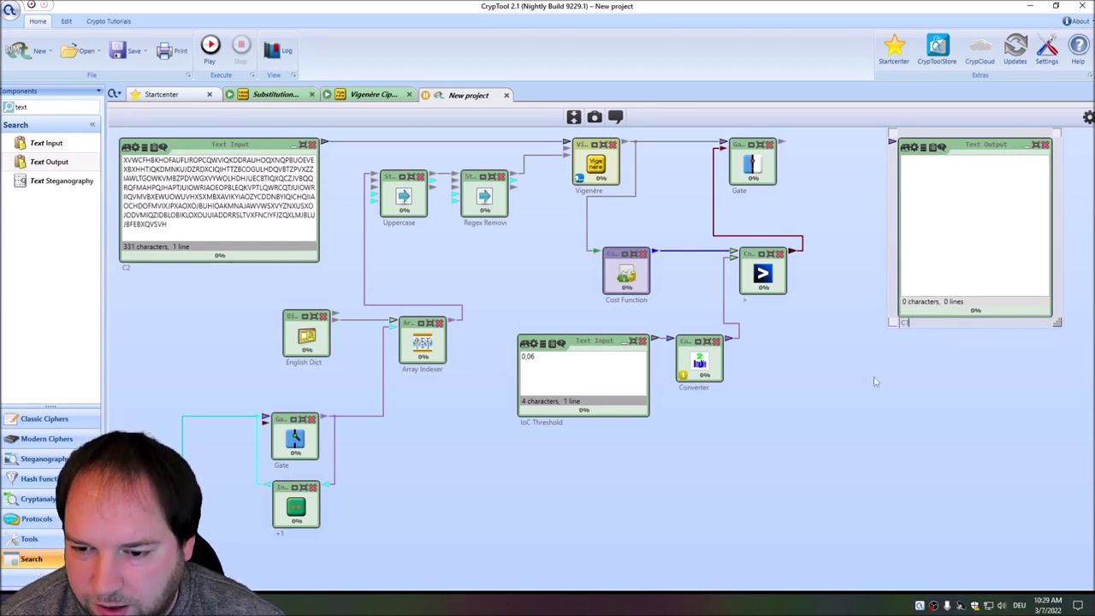
{"action": "left_click", "coordinate": [892, 356]}
{"action": "left_click_drag", "start_coordinate": [782, 143], "coordinate": [894, 142]}
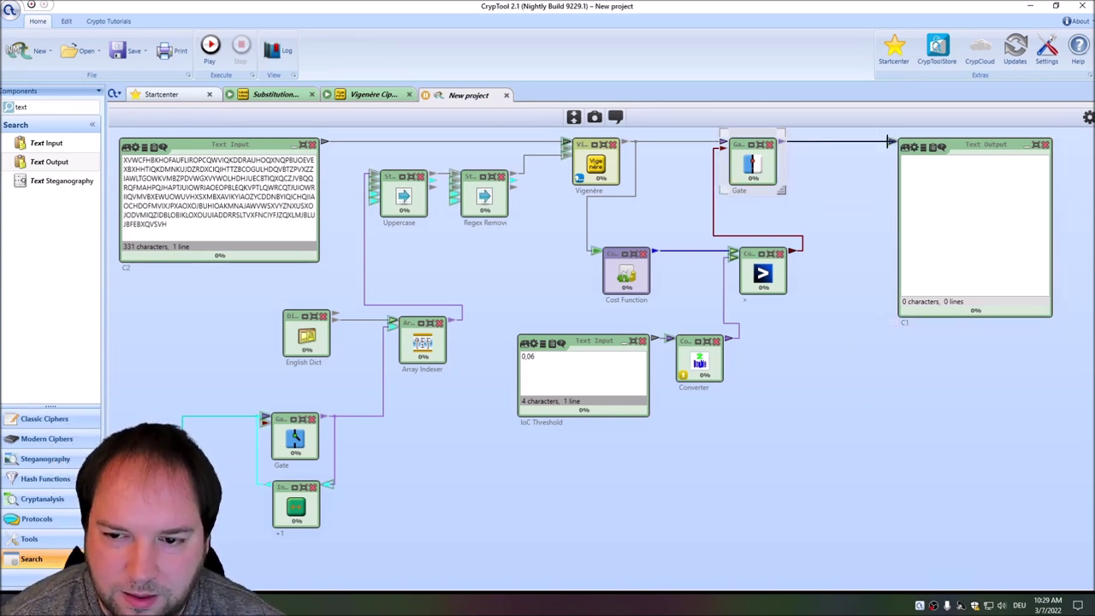
{"action": "left_click_drag", "start_coordinate": [998, 145], "coordinate": [933, 147]}
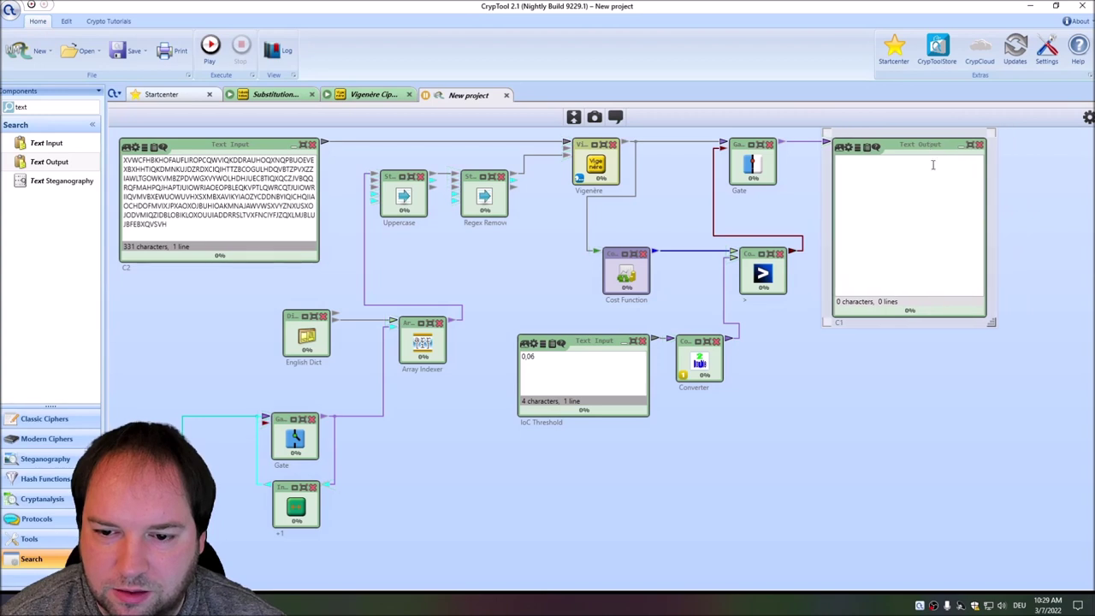
{"action": "left_click", "coordinate": [807, 432]}
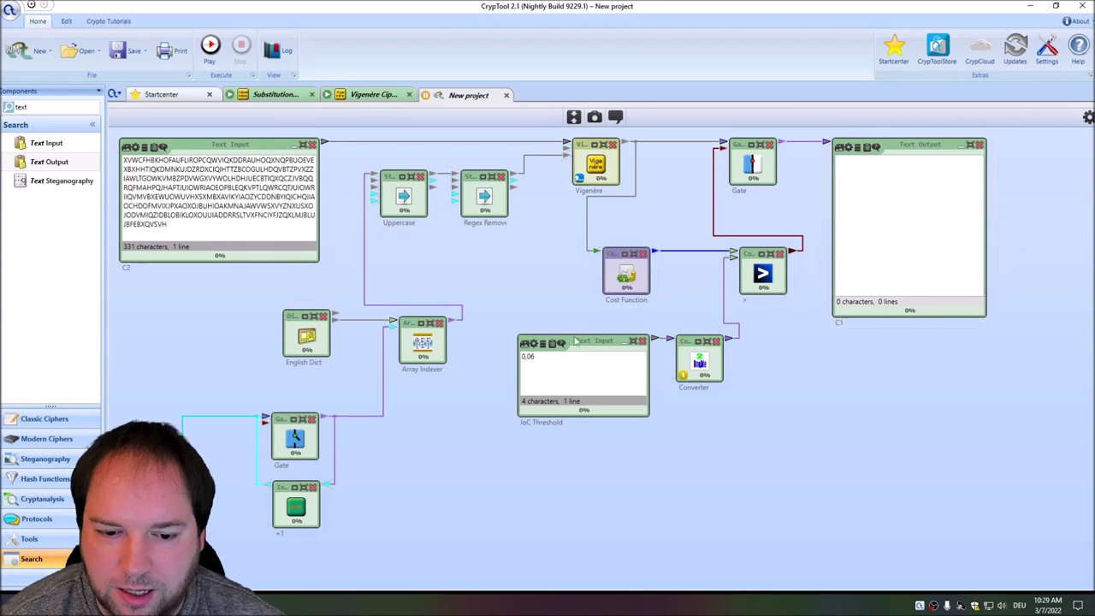
- Run the workspace to test the dictionary keys against the ciphertext
{"action": "left_click", "coordinate": [216, 51]}
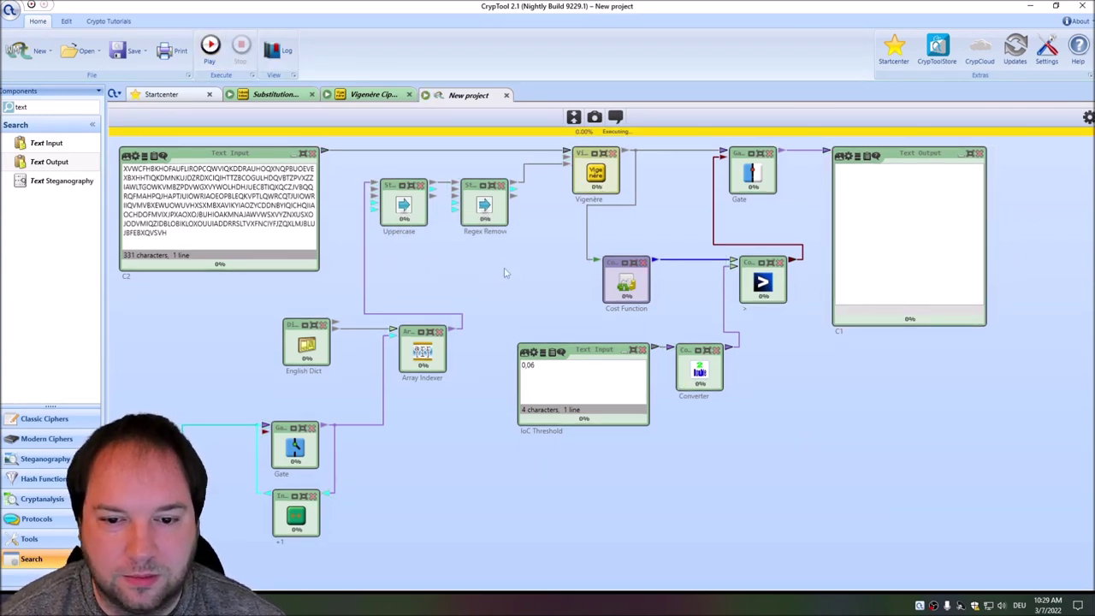
{"action": "mouse_move", "coordinate": [565, 168]}
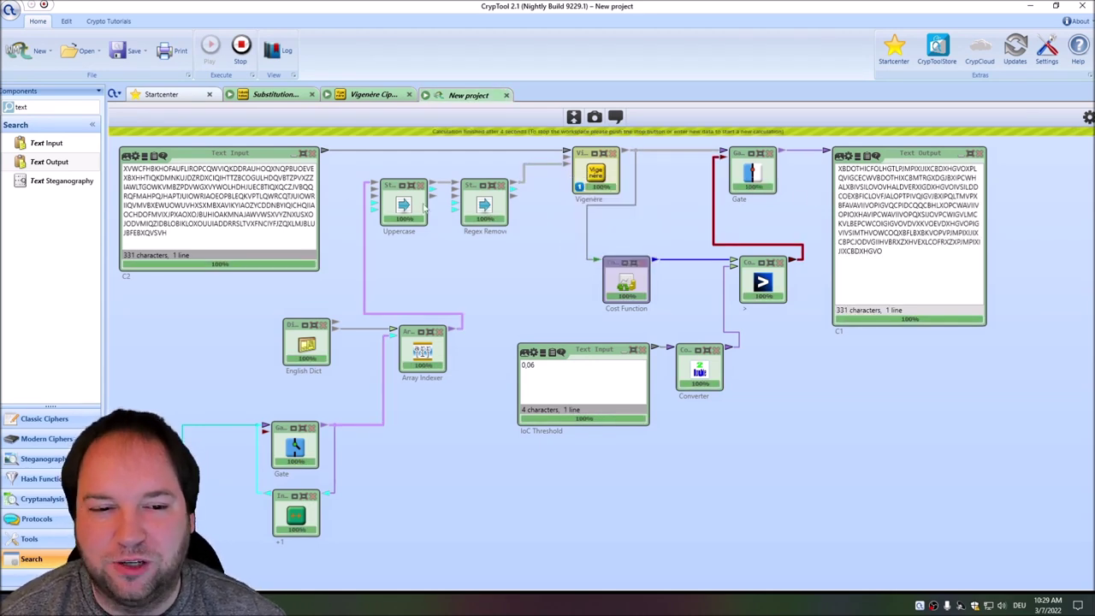
- Stop the run and copy the original plaintext from the Vigenère Cipher workspace into a new enlarged Text Input below C1
{"action": "left_click", "coordinate": [241, 48]}
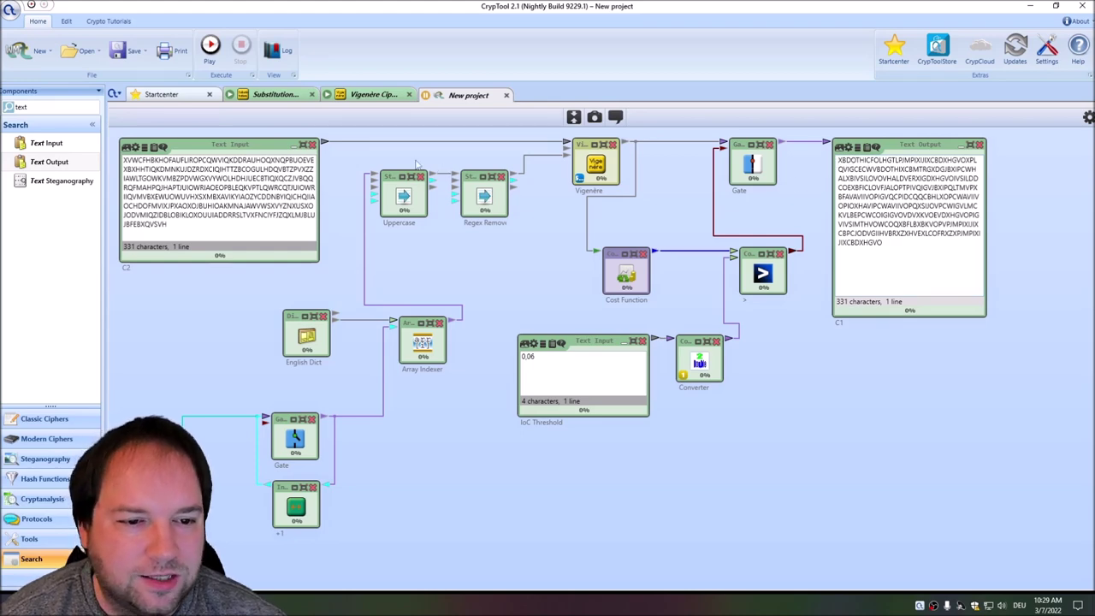
{"action": "left_click", "coordinate": [366, 95]}
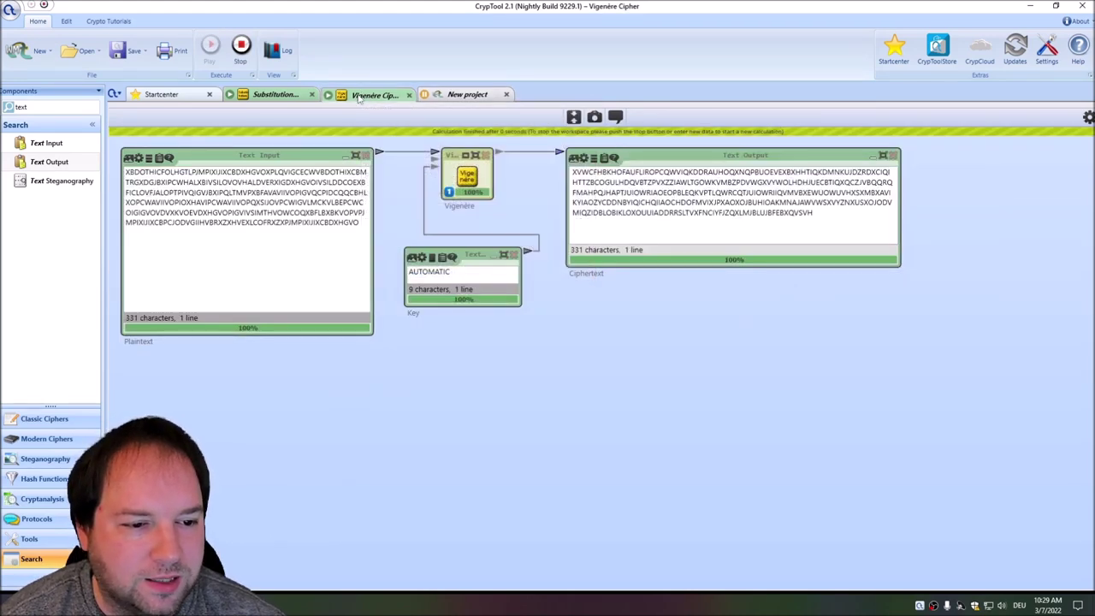
{"action": "left_click_drag", "start_coordinate": [364, 223], "coordinate": [125, 170]}
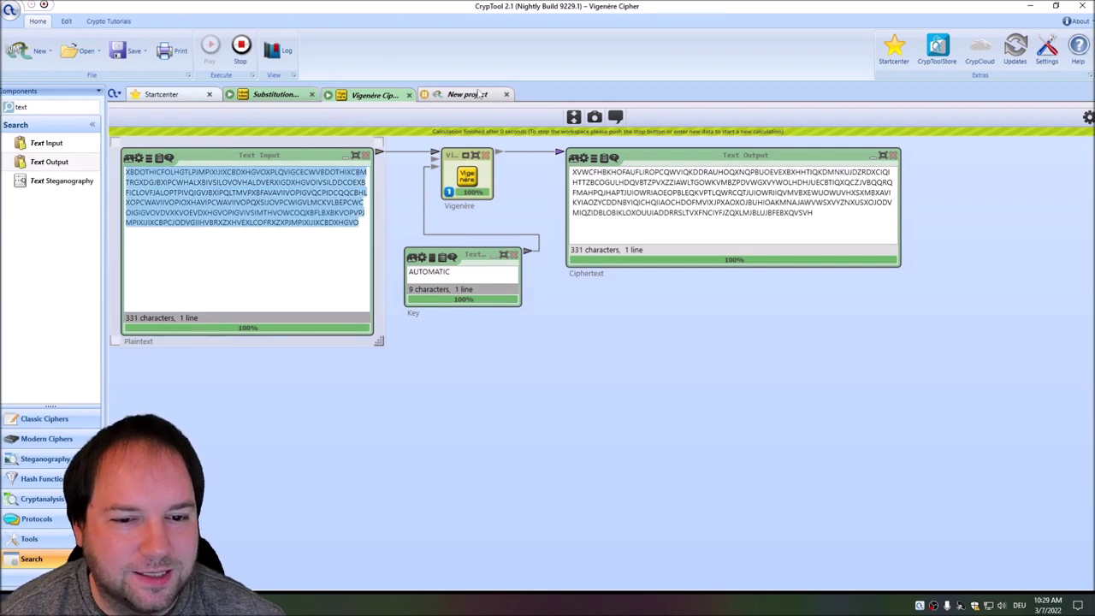
{"action": "left_click", "coordinate": [468, 95]}
{"action": "left_click_drag", "start_coordinate": [47, 143], "coordinate": [826, 370]}
{"action": "left_click", "coordinate": [904, 413]}
{"action": "left_click_drag", "start_coordinate": [929, 430], "coordinate": [1070, 555]}
{"action": "left_click", "coordinate": [921, 439]}
{"action": "type", "text": "XBDOTHICFOLHGTLPJMPIXIJIXCBDXHGVOXPLQVIGCECWVBDOTHIXCBMTRGXDGJBXIPCWHALXBIVSILOVOVHALDVERXIGDXHGVOIVSILDDCOEXBFICLOVFJALOPTPIVQIGVJBXIPQLTMVPXBFAVAVIIVOPIGVQCPIDCQQCBHLXOPCWAVIIVOPIOXHAVIPCWAVIIVOPQXSIJOVPCWIGVLMCKVLBEPCWCOIGIGVOVDVXKVOEVDXHGVOPIGVIVSIMTHVOWCOQXBFLBXBKVOPVPJMPIXIJIXCBPCJODVGIIHVBRXZXHVEXLCOFRXZXPJMPIXIJIXCBDXHGVO"}
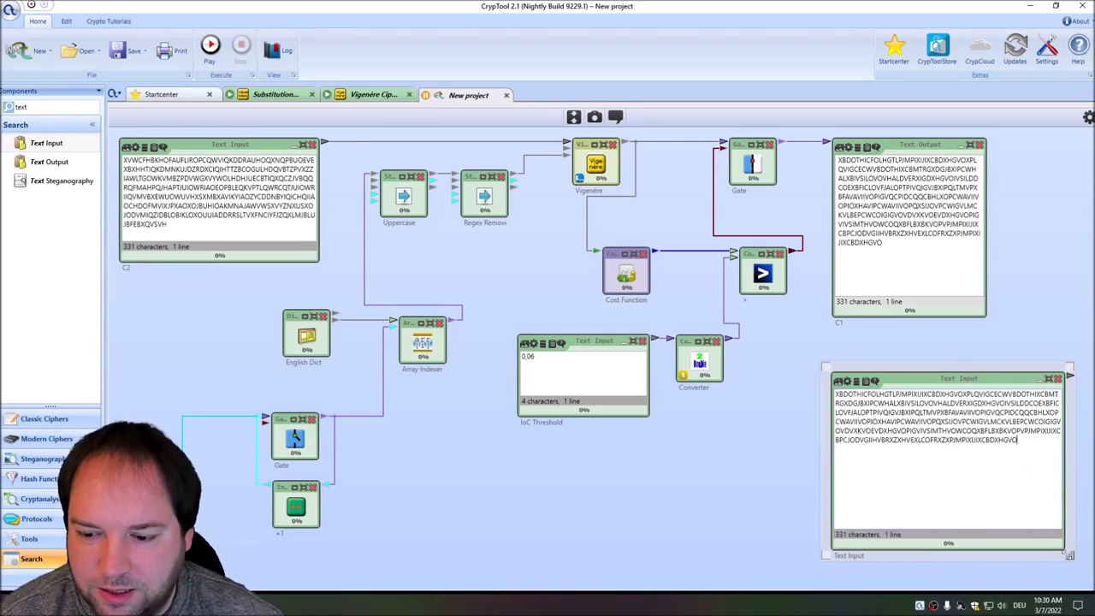
- Narrow the pasted Text Input to C1's width, align it beneath C1 to compare both texts, and delete it
{"action": "left_click_drag", "start_coordinate": [1070, 555], "coordinate": [990, 559]}
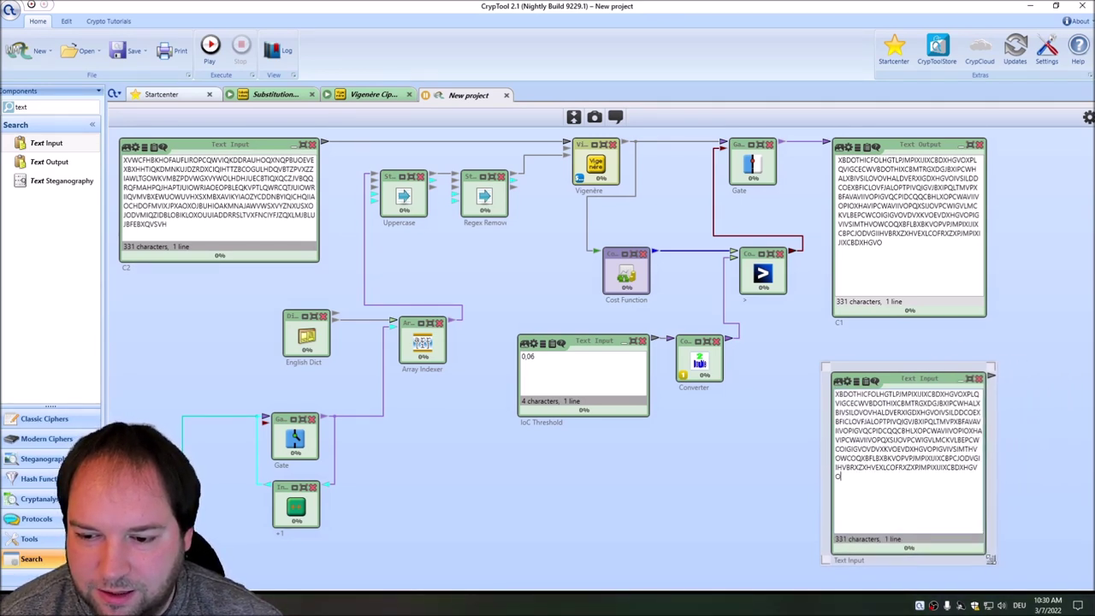
{"action": "left_click_drag", "start_coordinate": [907, 370], "coordinate": [911, 341]}
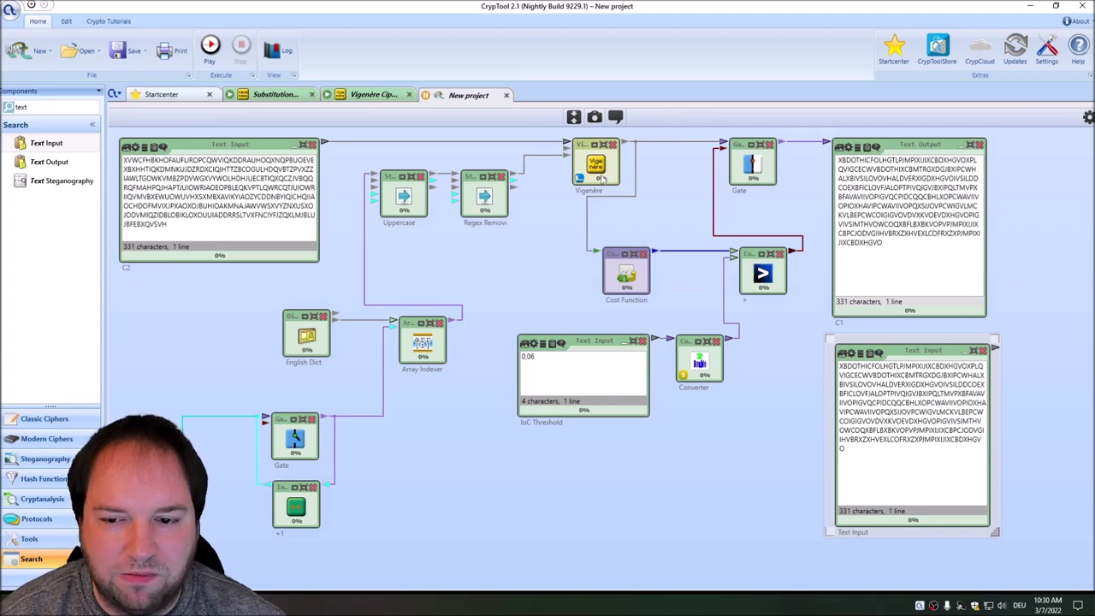
{"action": "left_click", "coordinate": [982, 350]}
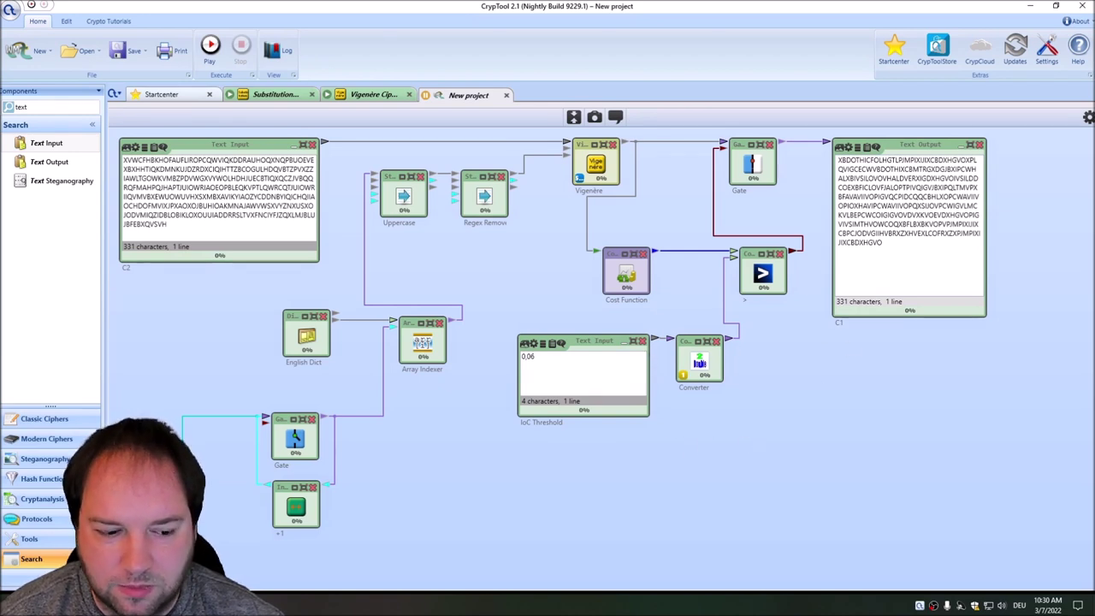
- Add a Monoalphabetic Substitution Analyzer below C1 and connect the output of the Gate feeding C1 to its ciphertext input
{"action": "scroll", "coordinate": [575, 493], "scroll_direction": "down", "scroll_amount": 1}
{"action": "left_click", "coordinate": [53, 105]}
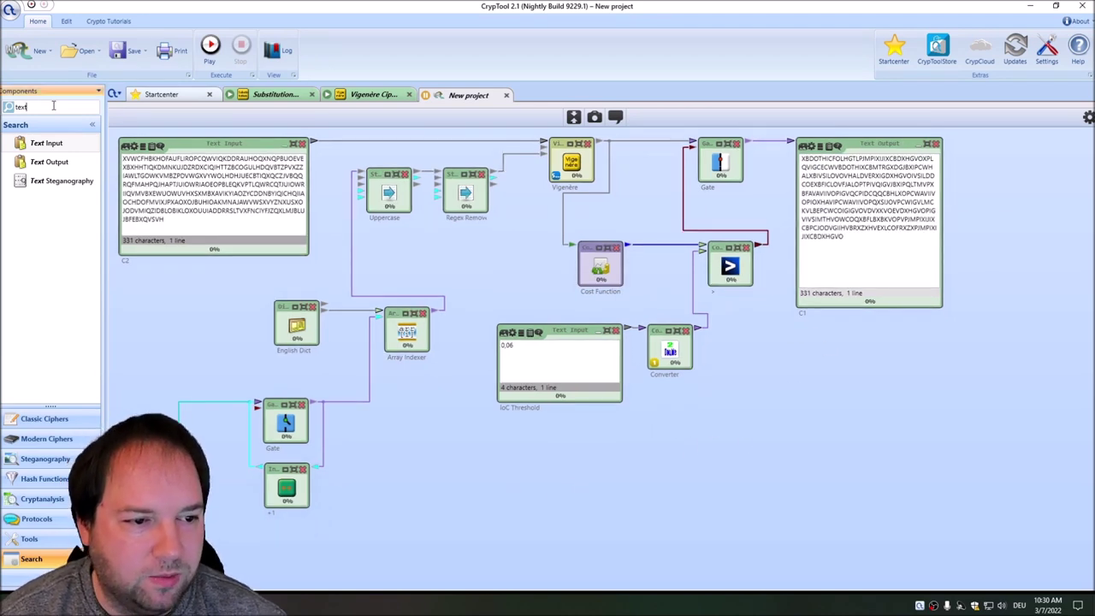
{"action": "type", "text": "mono"}
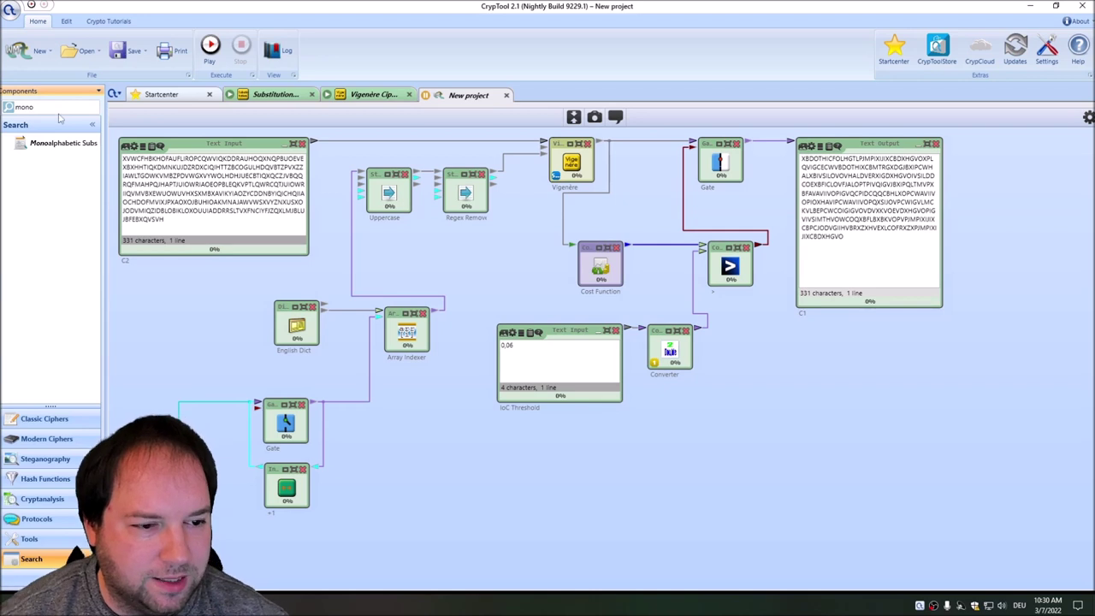
{"action": "left_click_drag", "start_coordinate": [803, 373], "coordinate": [1051, 548]}
{"action": "left_click_drag", "start_coordinate": [882, 396], "coordinate": [801, 406]}
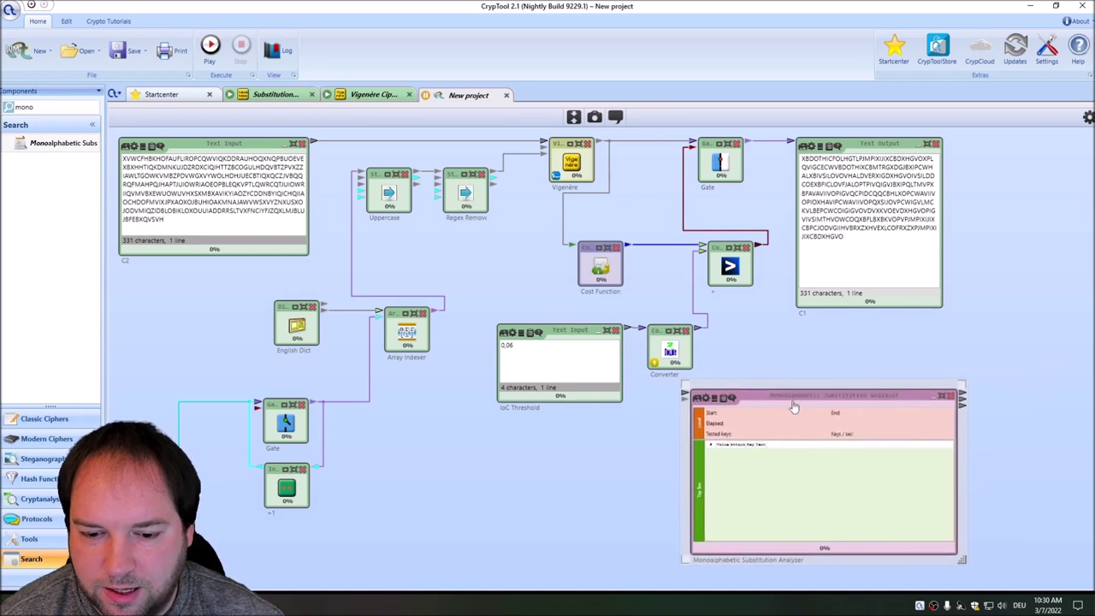
{"action": "left_click_drag", "start_coordinate": [750, 141], "coordinate": [702, 400]}
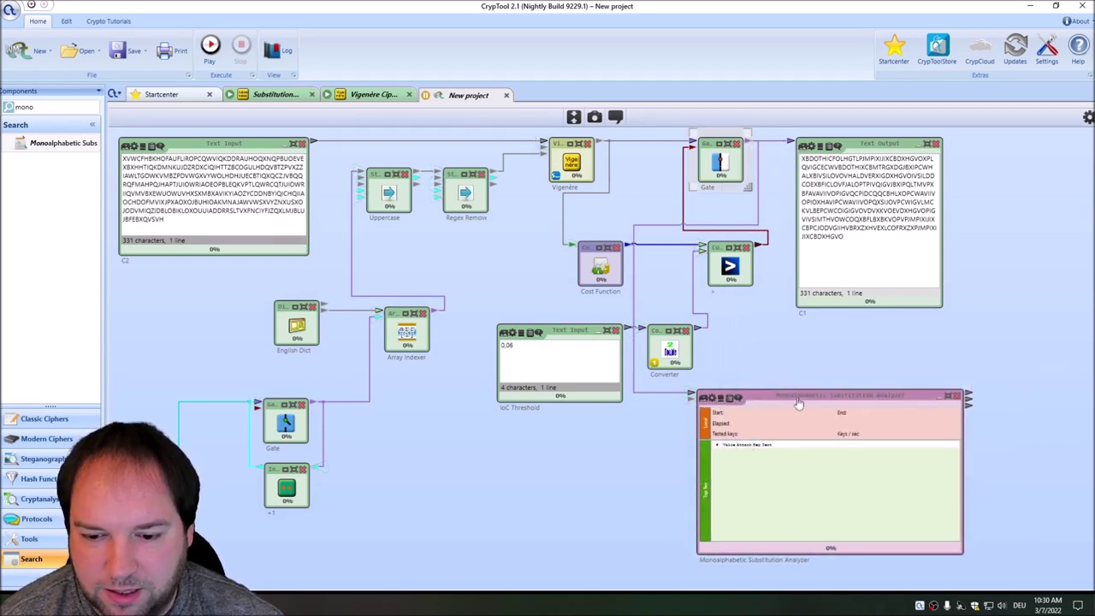
{"action": "left_click_drag", "start_coordinate": [799, 406], "coordinate": [789, 406]}
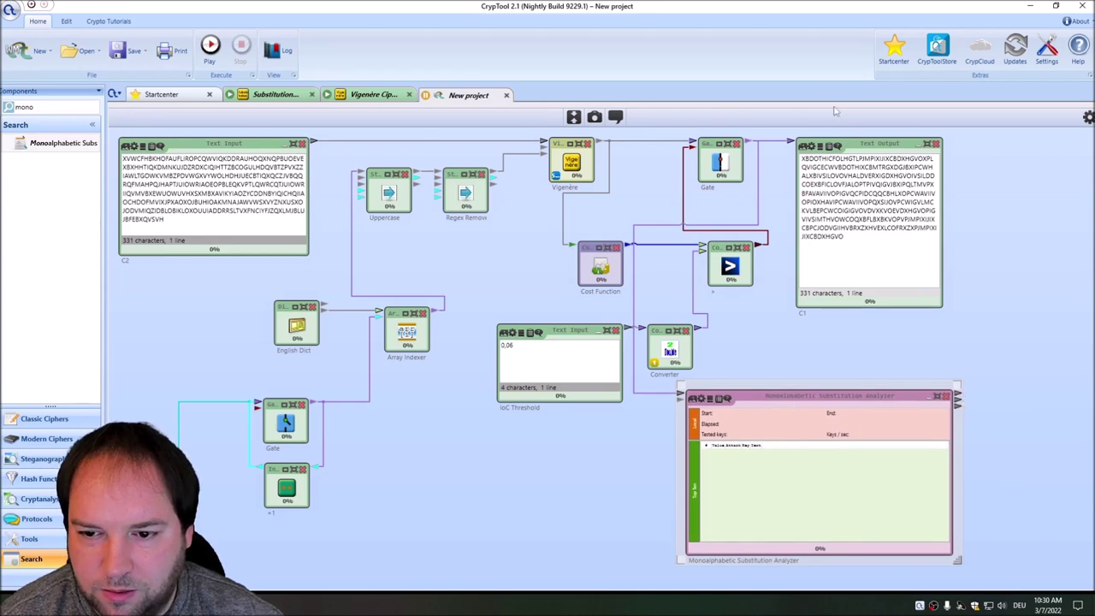
- Duplicate the C1 Text Output and place the copy to its right
{"action": "left_click", "coordinate": [901, 145]}
{"action": "key", "text": "ctrl+c"}
{"action": "key", "text": "ctrl+v"}
{"action": "left_click_drag", "start_coordinate": [887, 174], "coordinate": [1045, 145]}
{"action": "scroll", "coordinate": [808, 346], "scroll_direction": "down", "scroll_amount": 1}
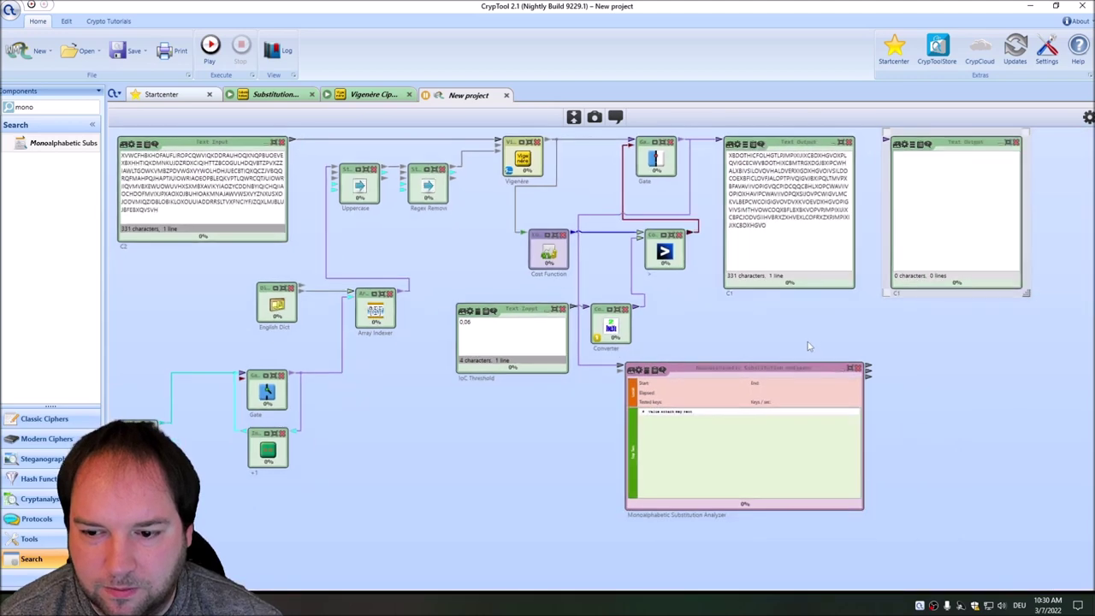
- Connect the Monoalphabetic Substitution Analyzer's first output to the copied Text Output and rename that output P
{"action": "left_click_drag", "start_coordinate": [871, 368], "coordinate": [885, 142]}
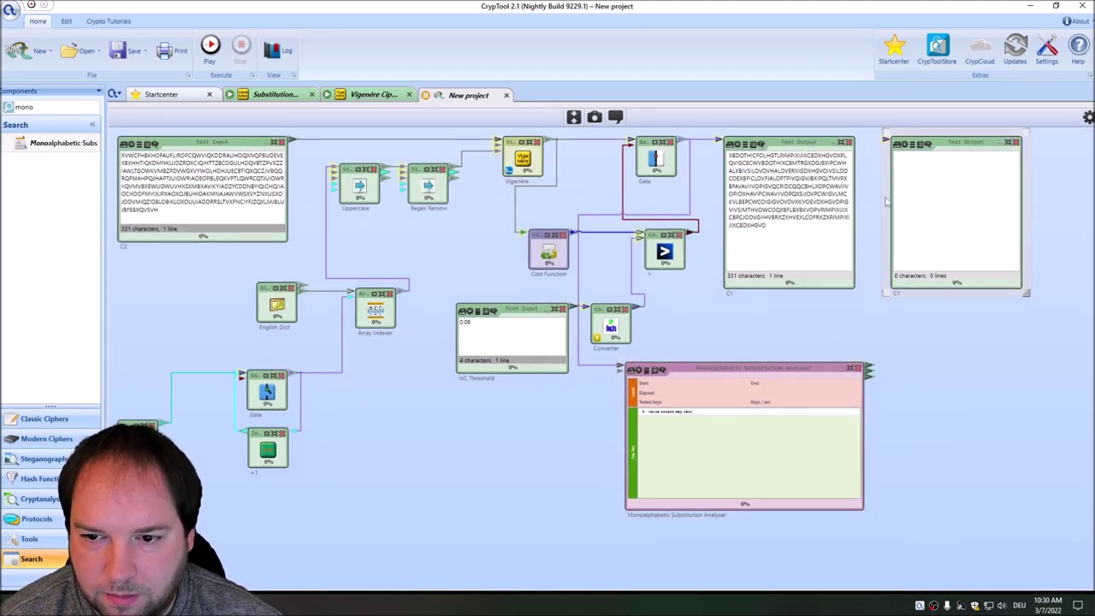
{"action": "left_click_drag", "start_coordinate": [869, 369], "coordinate": [887, 142]}
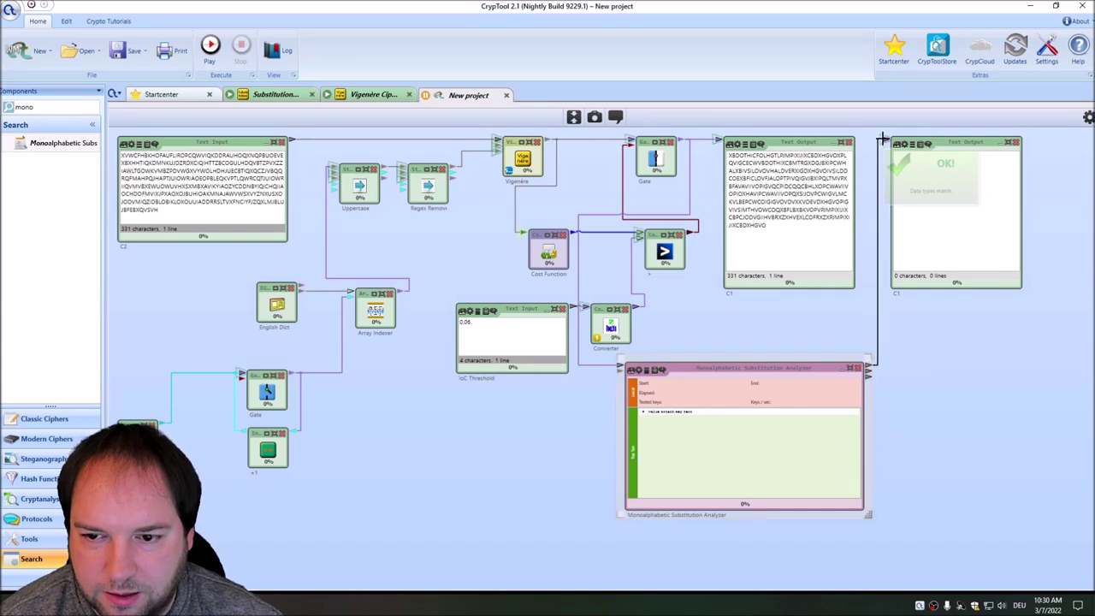
{"action": "left_click", "coordinate": [908, 292]}
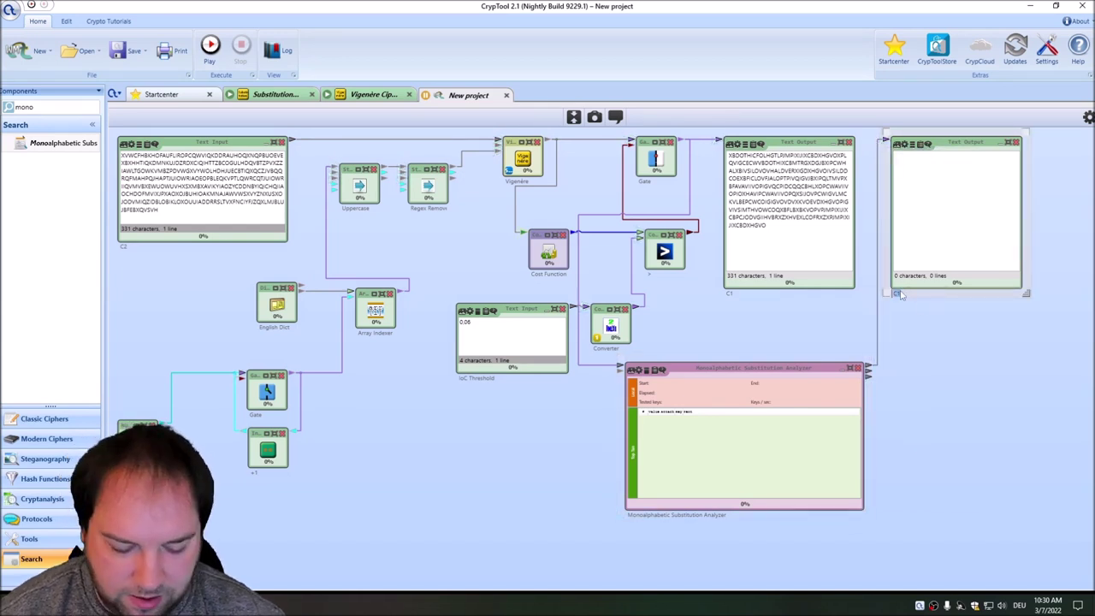
{"action": "left_click", "coordinate": [516, 434]}
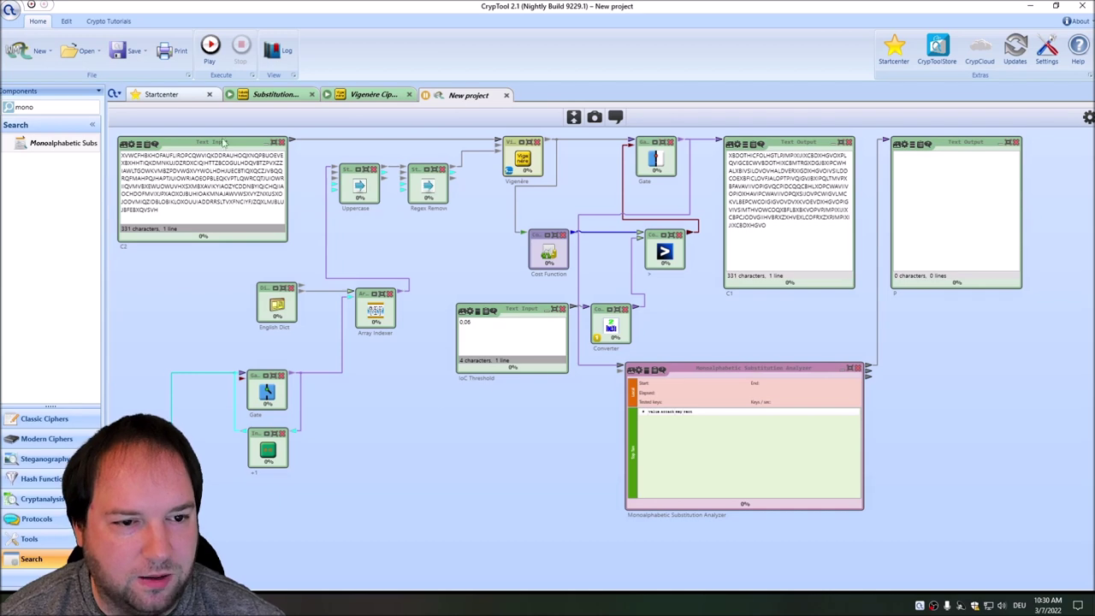
- Test-run the workspace with the Monoalphabetic Substitution Analyzer, stop it, and turn off the analyzer's Use spaces option
{"action": "left_click", "coordinate": [209, 46]}
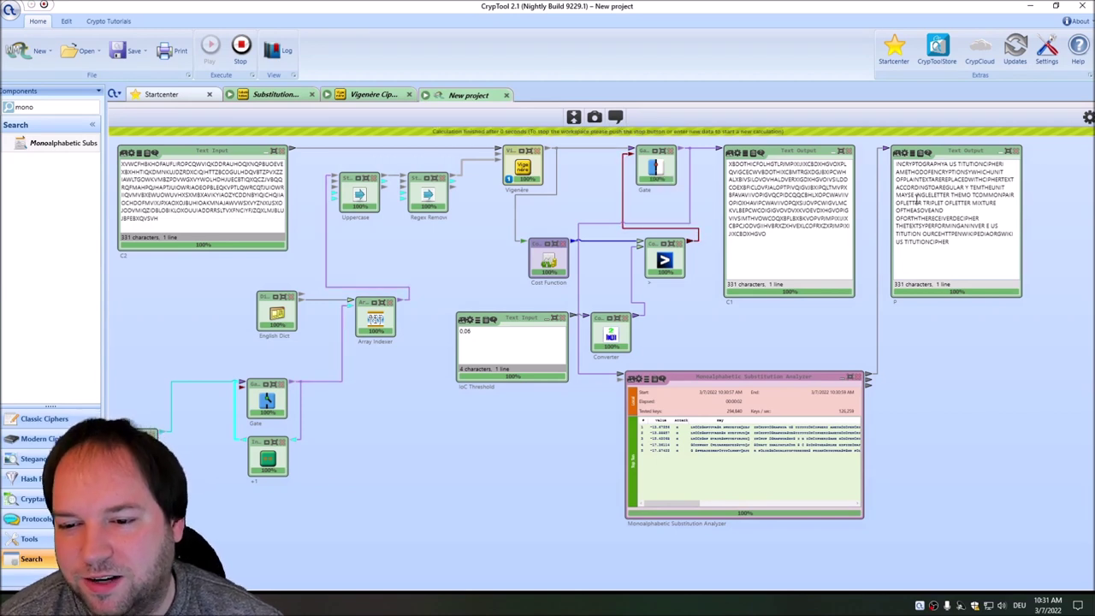
{"action": "left_click", "coordinate": [240, 47]}
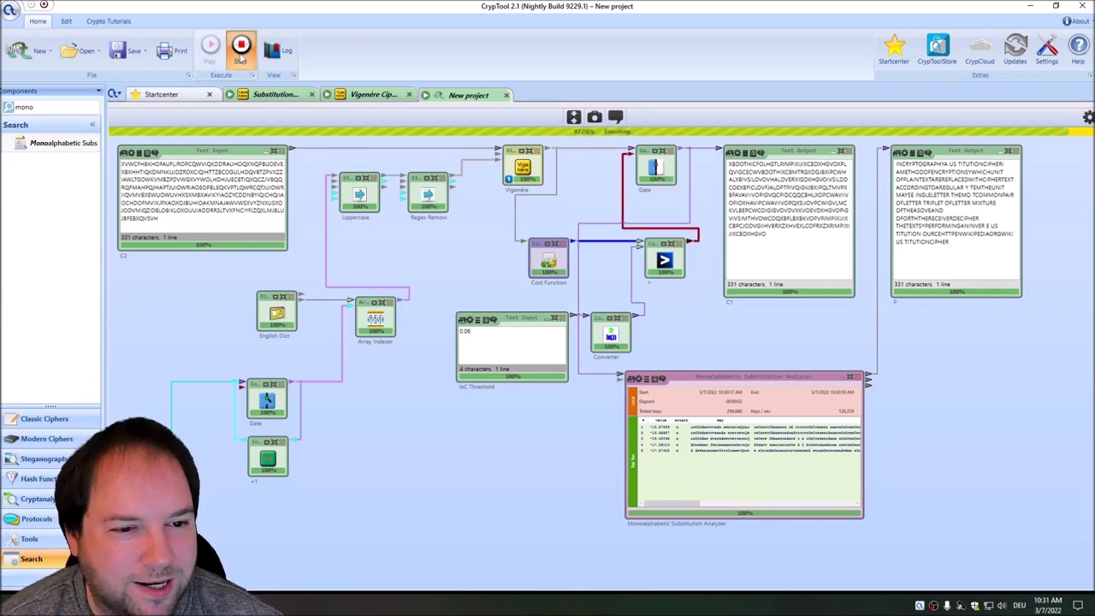
{"action": "left_click", "coordinate": [747, 374]}
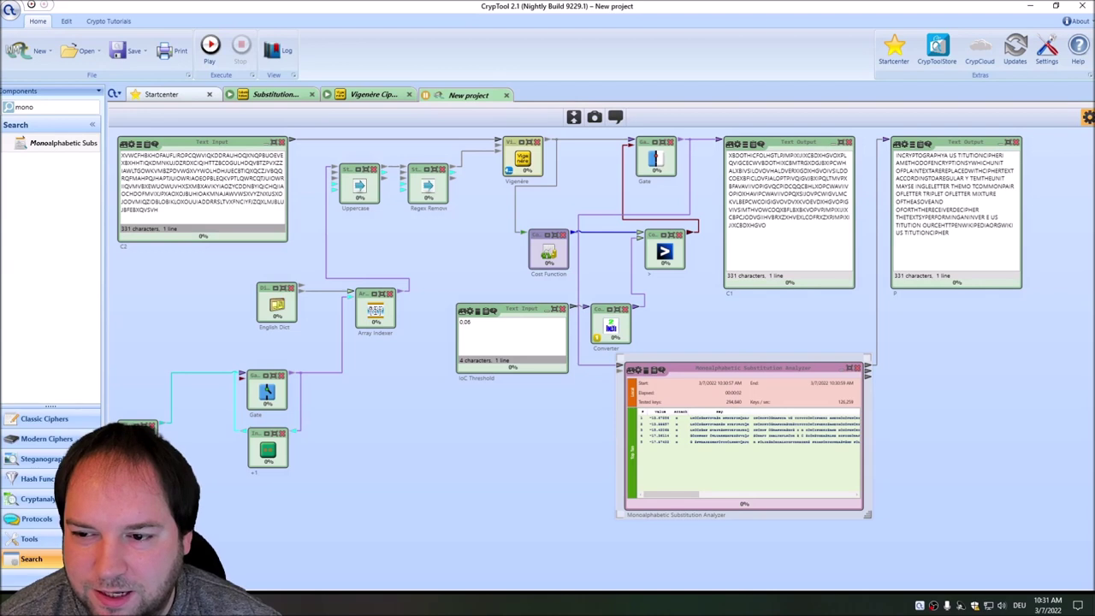
{"action": "left_click", "coordinate": [1088, 117]}
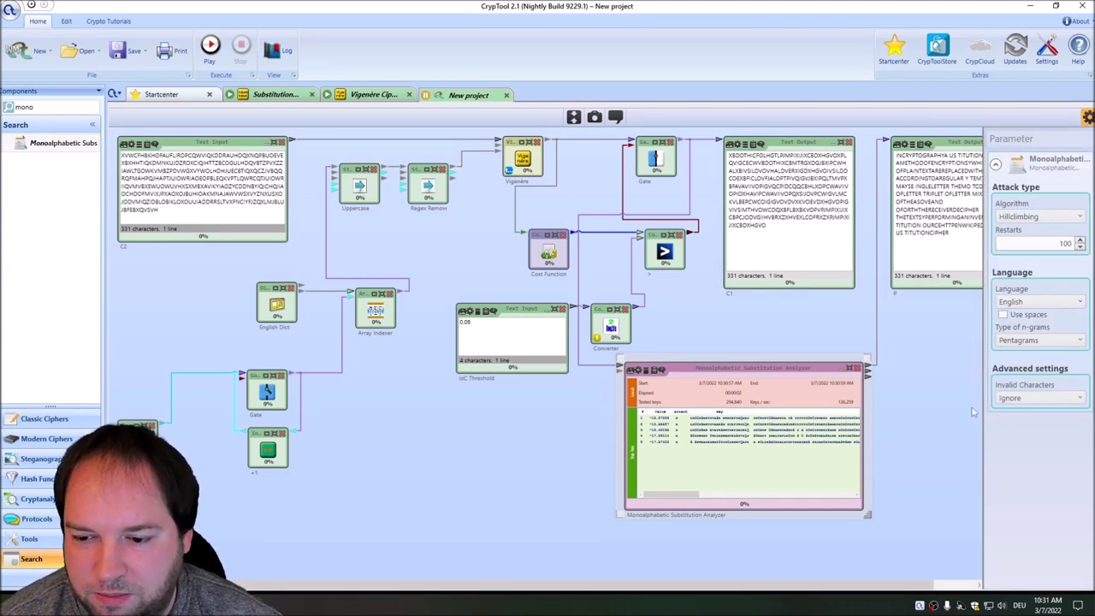
{"action": "left_click", "coordinate": [1086, 119]}
{"action": "left_click", "coordinate": [731, 323]}
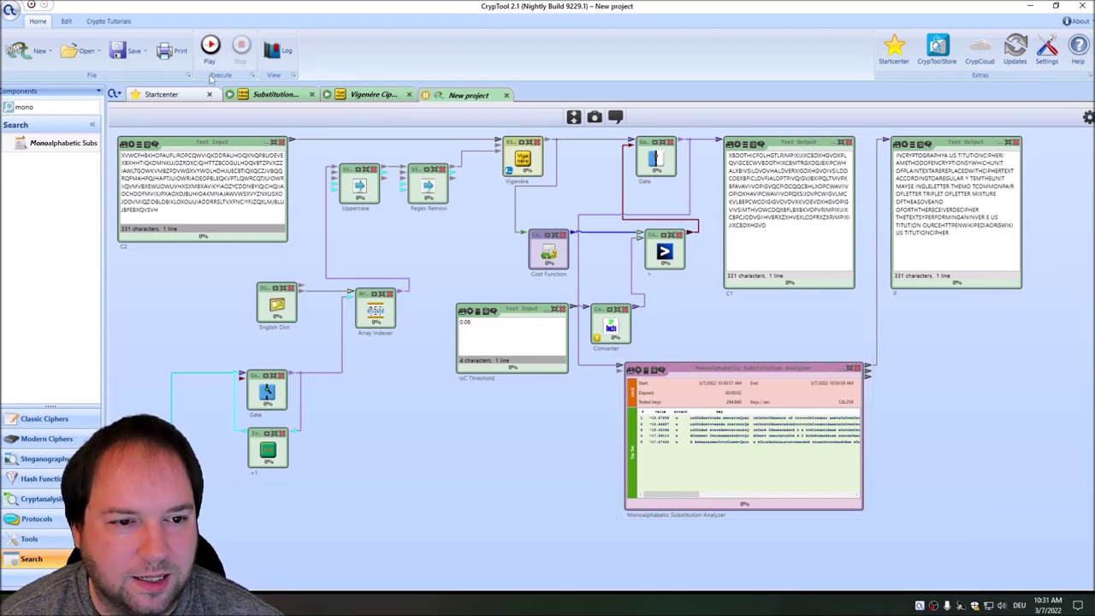
- Run the workspace again to decrypt the text into P, stop it, and examine the recovered plaintext
{"action": "left_click", "coordinate": [210, 48]}
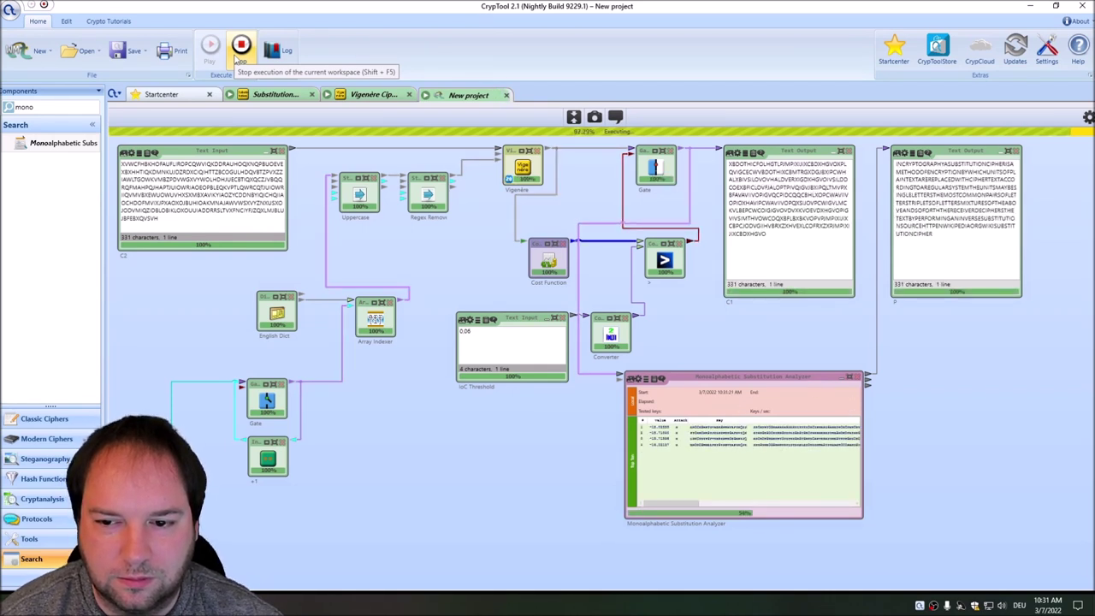
{"action": "left_click", "coordinate": [238, 53]}
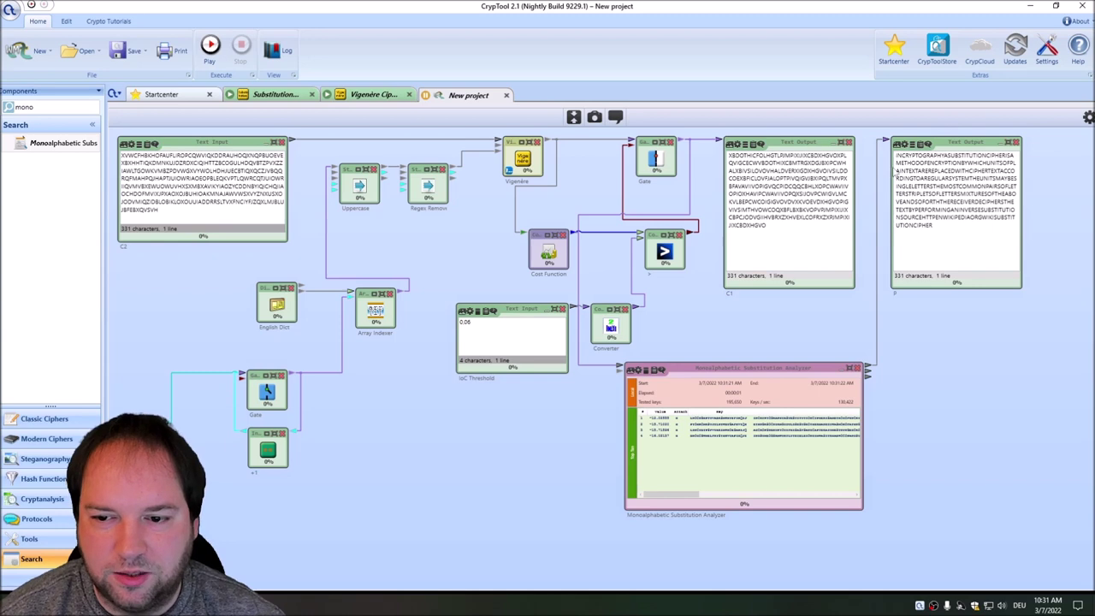
{"action": "left_click_drag", "start_coordinate": [896, 155], "coordinate": [976, 242]}
{"action": "left_click", "coordinate": [974, 242]}
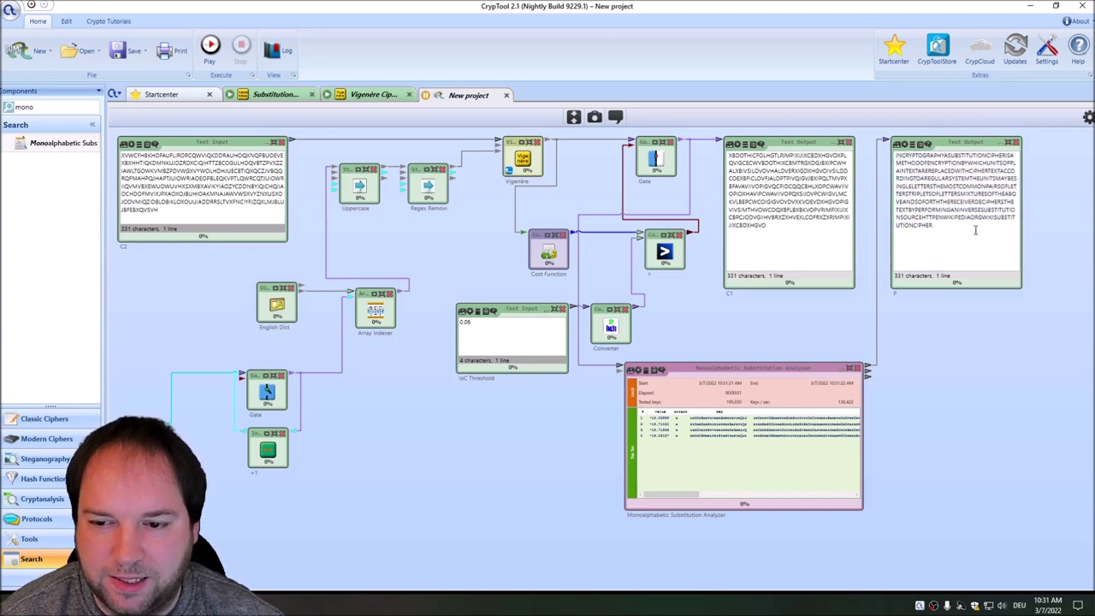
- Increase the P Text Output's font size with manual font settings and enlarge the component to fit its whole text
{"action": "left_click", "coordinate": [1088, 117]}
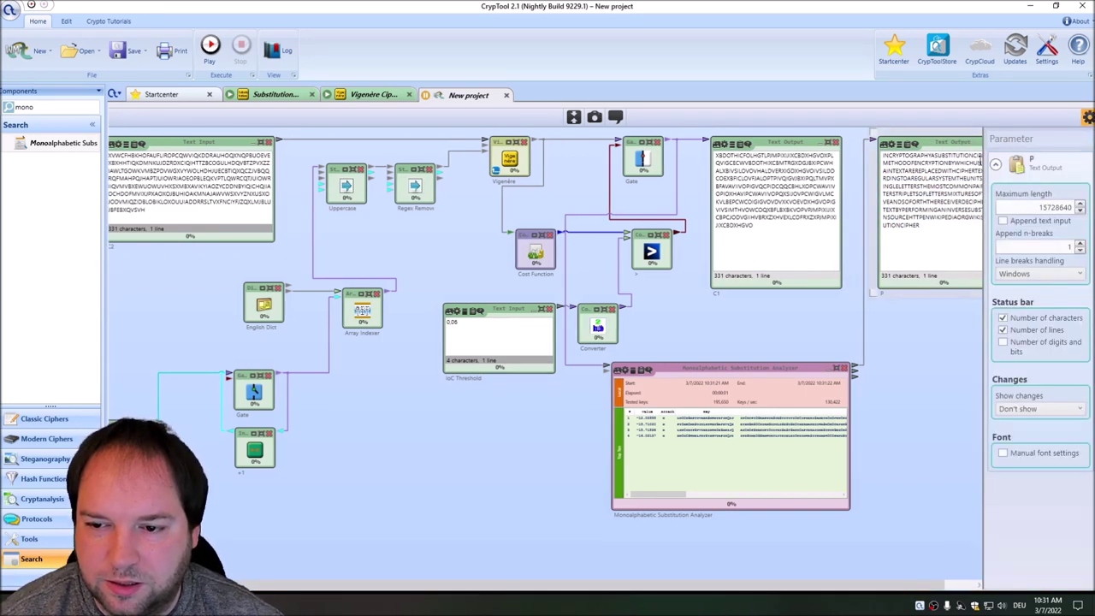
{"action": "left_click", "coordinate": [1040, 455]}
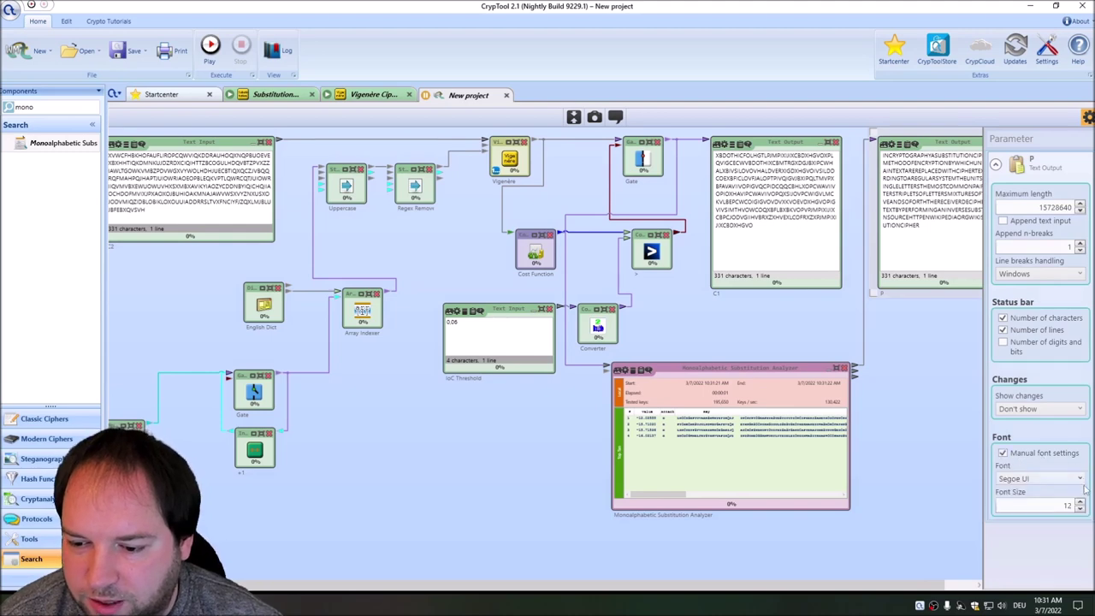
{"action": "left_click", "coordinate": [1080, 502]}
{"action": "left_click", "coordinate": [1080, 502]}
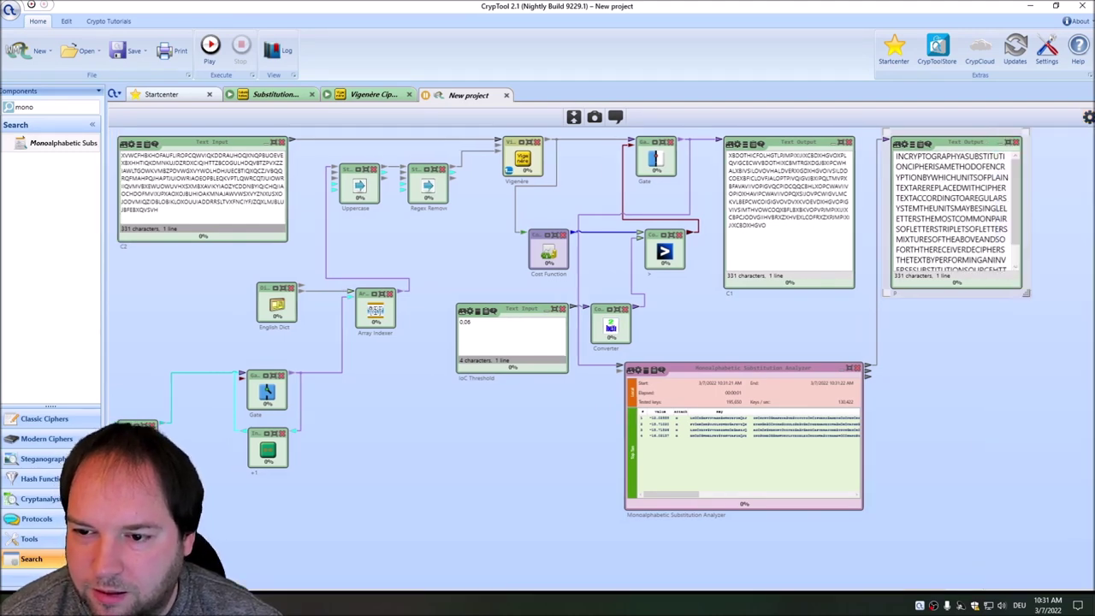
{"action": "left_click_drag", "start_coordinate": [1025, 293], "coordinate": [1054, 348]}
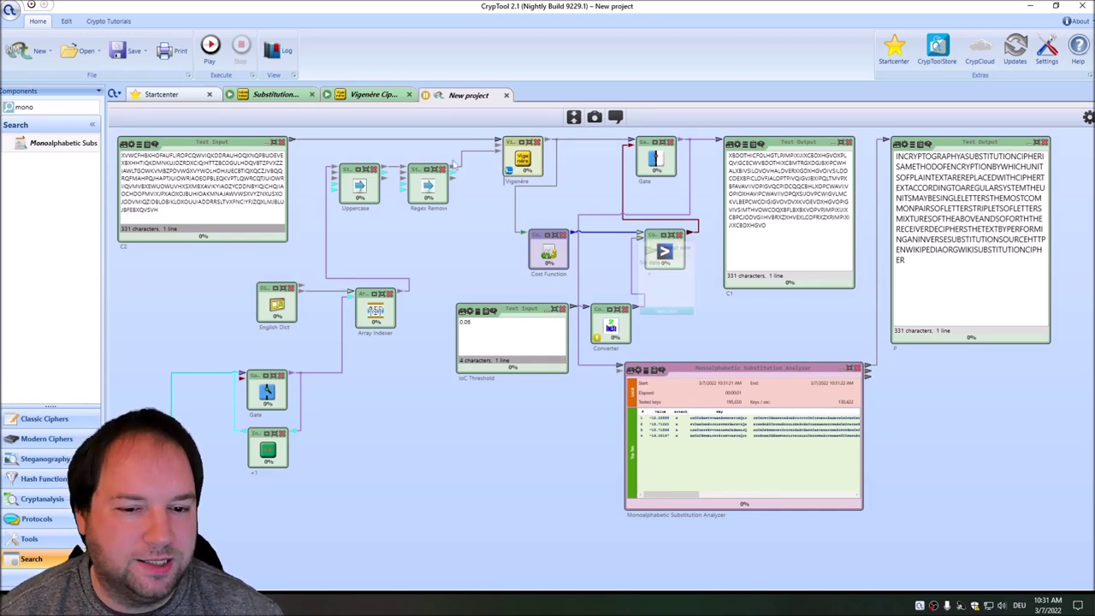
{"action": "left_click", "coordinate": [495, 138]}
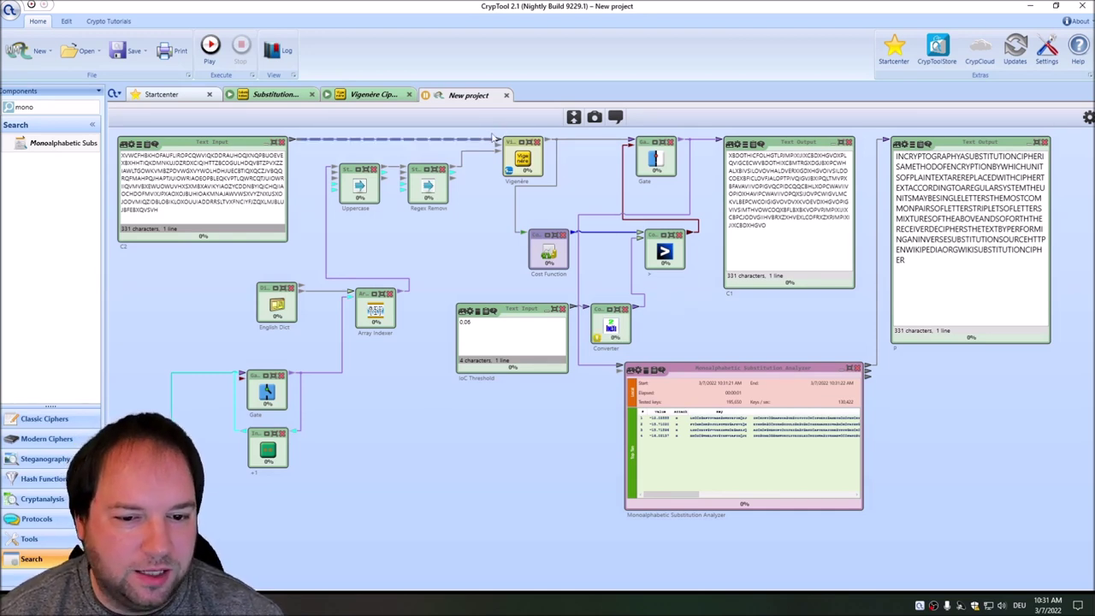
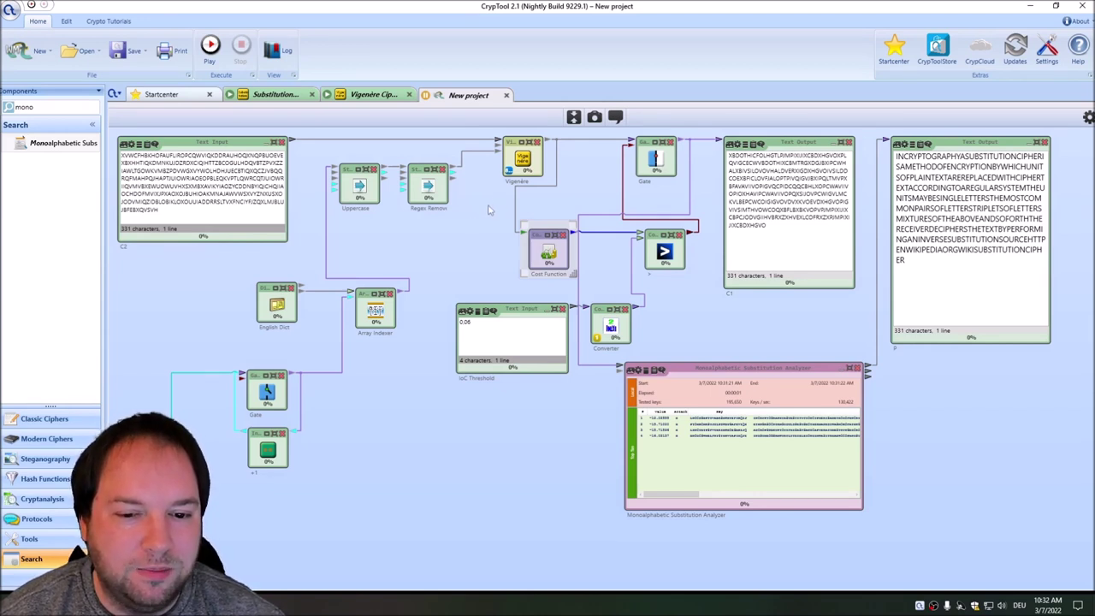
{"action": "left_click", "coordinate": [470, 269]}
{"action": "left_click", "coordinate": [550, 255]}
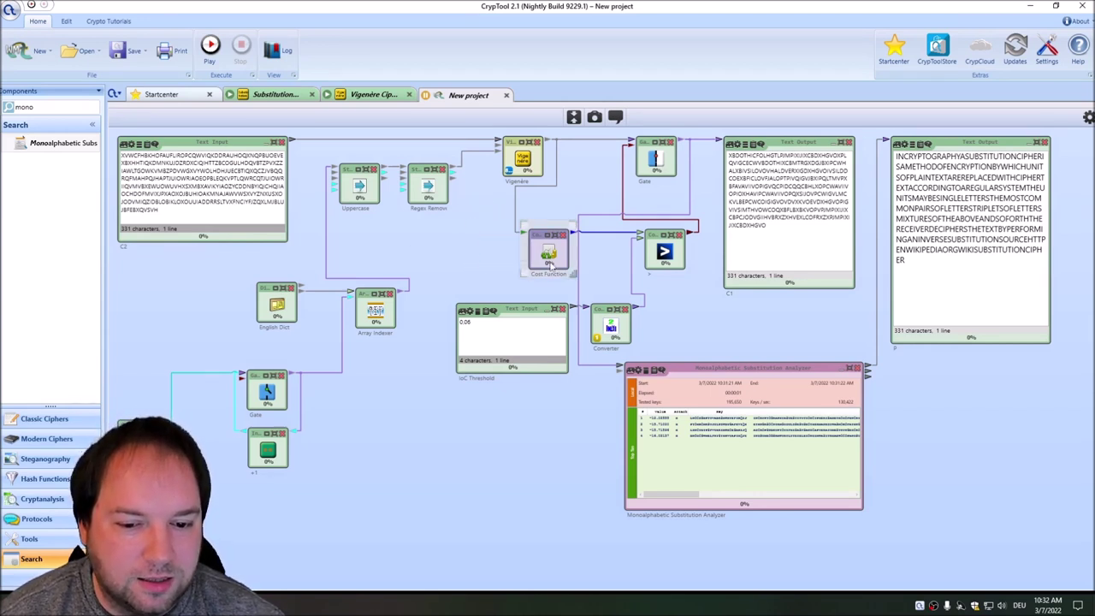